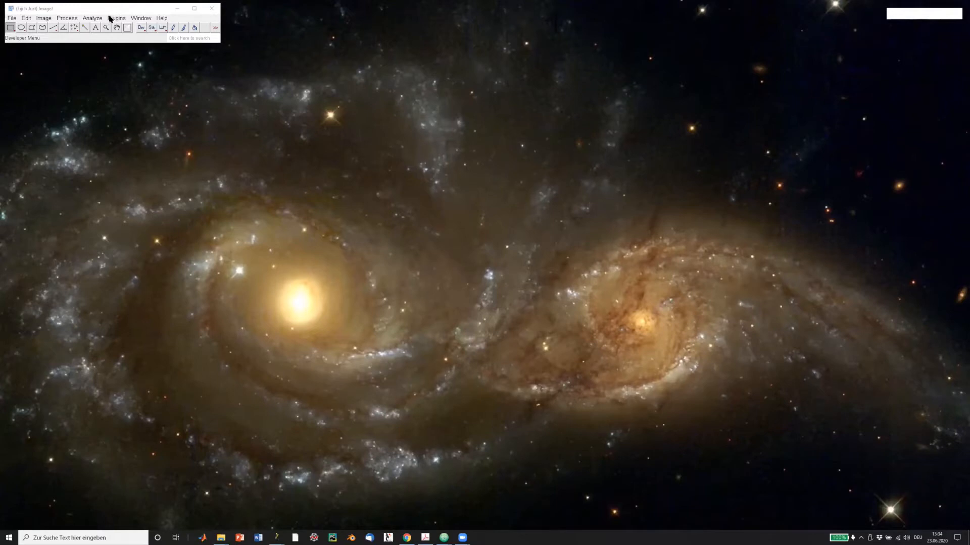
Open the sample image Mitosis (26MB, 5D stack).
{"action": "left_click", "coordinate": [81, 11]}
{"action": "left_click_drag", "start_coordinate": [80, 9], "coordinate": [80, 7]}
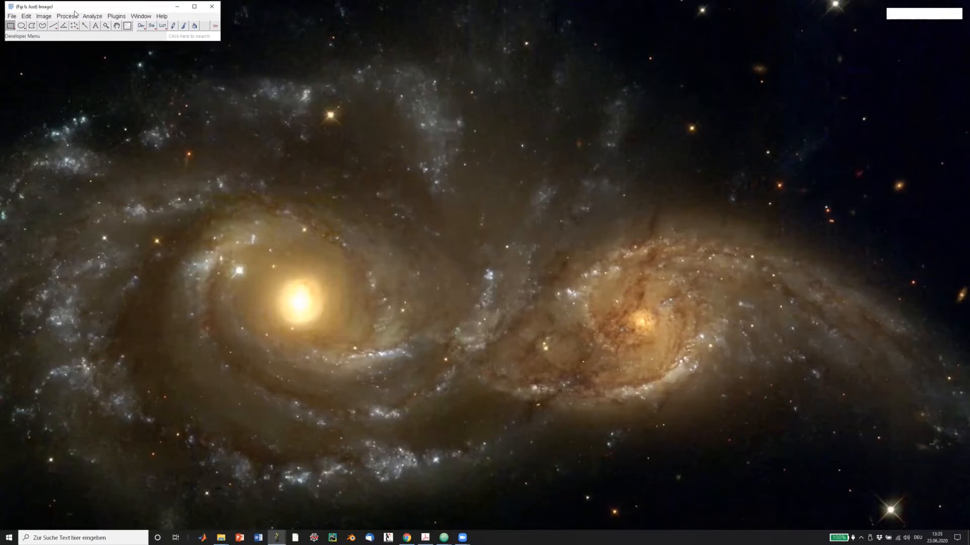
{"action": "left_click", "coordinate": [12, 18]}
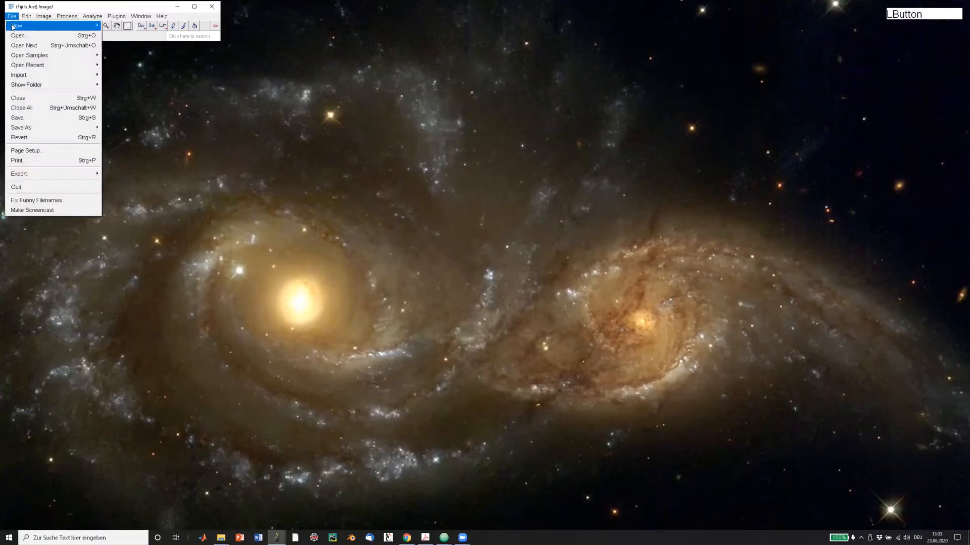
{"action": "mouse_move", "coordinate": [48, 55]}
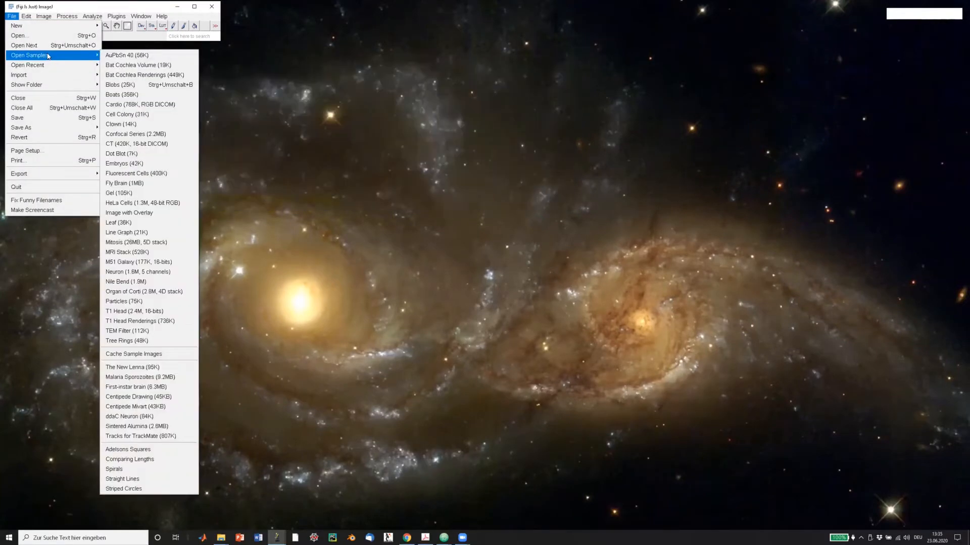
{"action": "left_click", "coordinate": [167, 245]}
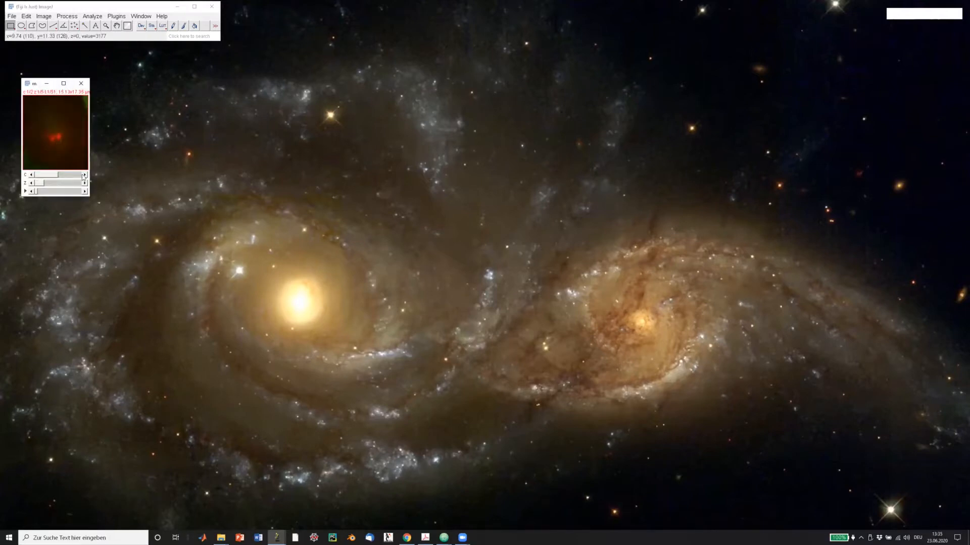
Open the mitosis stack in the View5D plugin with aspects locked to the data scaling, and maximize the viewer window.
{"action": "left_click", "coordinate": [120, 19]}
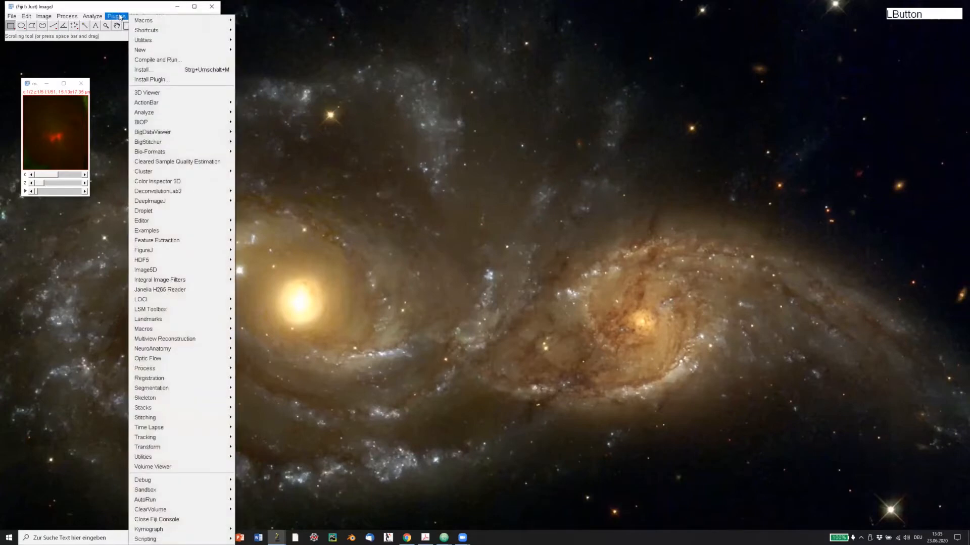
{"action": "left_click", "coordinate": [168, 114]}
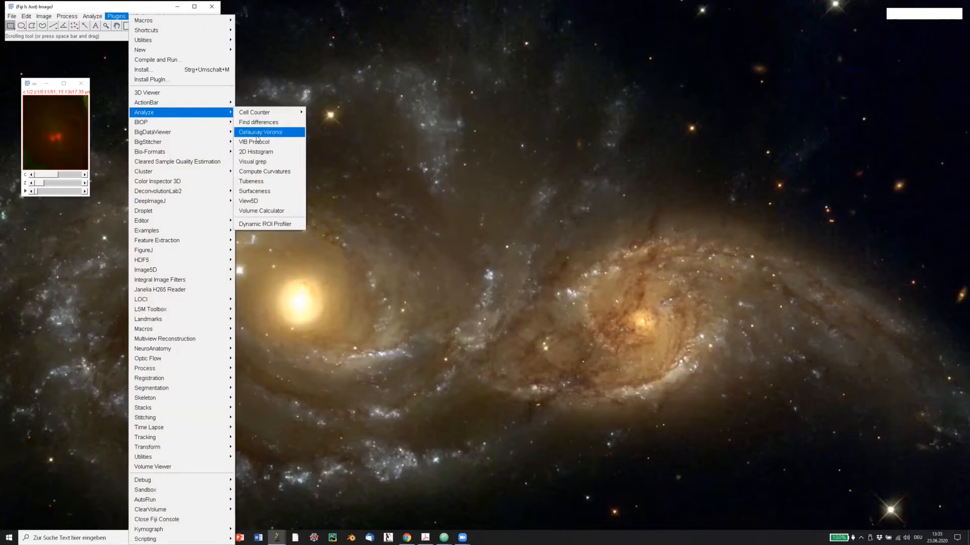
{"action": "left_click", "coordinate": [272, 201]}
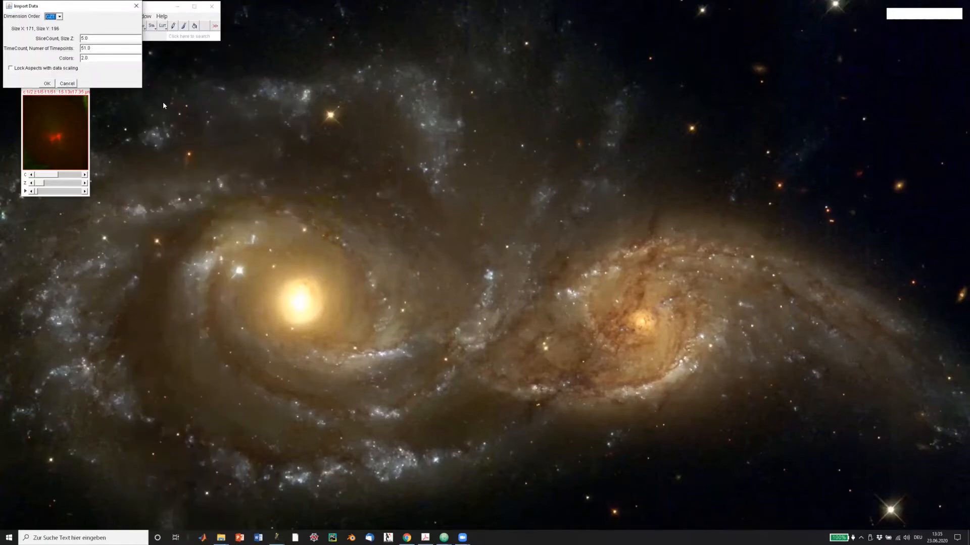
{"action": "left_click", "coordinate": [84, 6]}
{"action": "left_click_drag", "start_coordinate": [84, 6], "coordinate": [188, 67]}
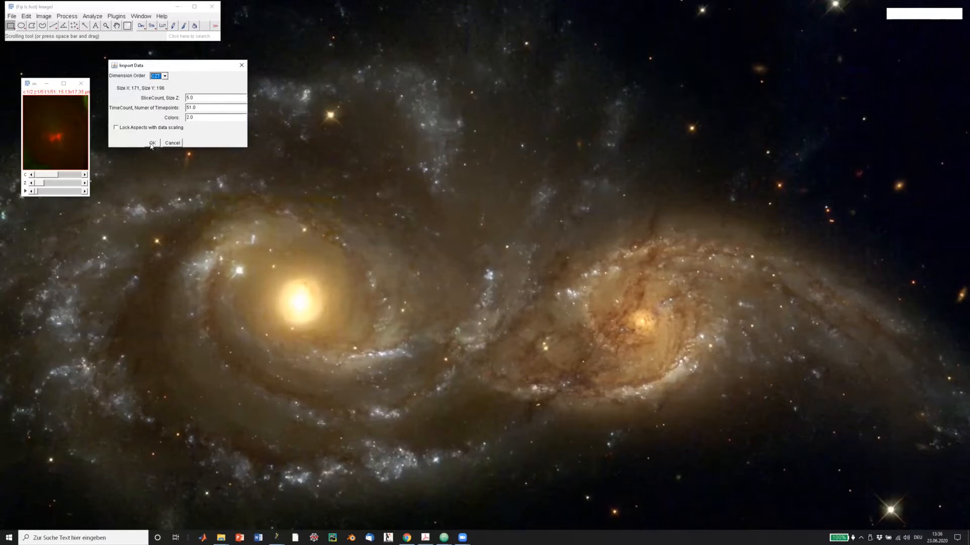
{"action": "left_click", "coordinate": [116, 129]}
{"action": "left_click", "coordinate": [152, 144]}
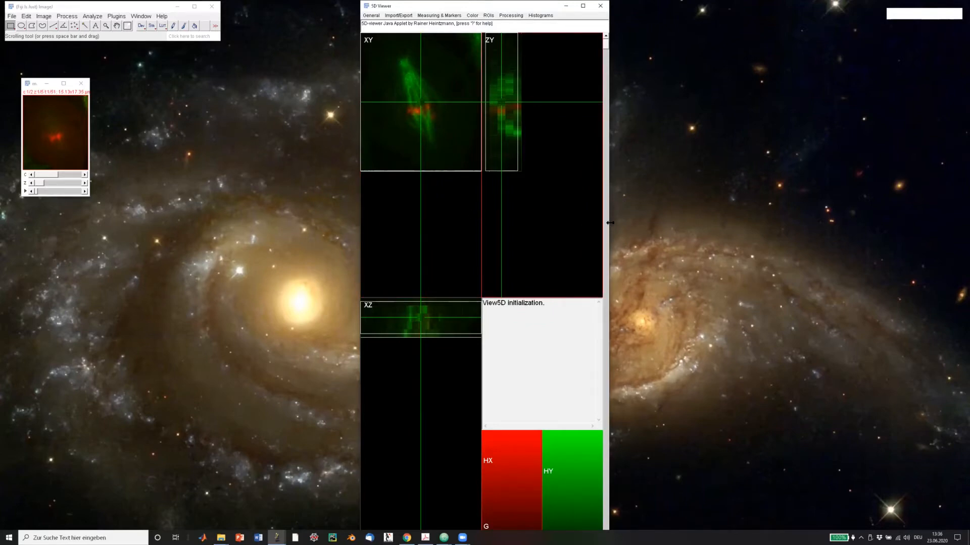
{"action": "left_click_drag", "start_coordinate": [610, 223], "coordinate": [751, 223]}
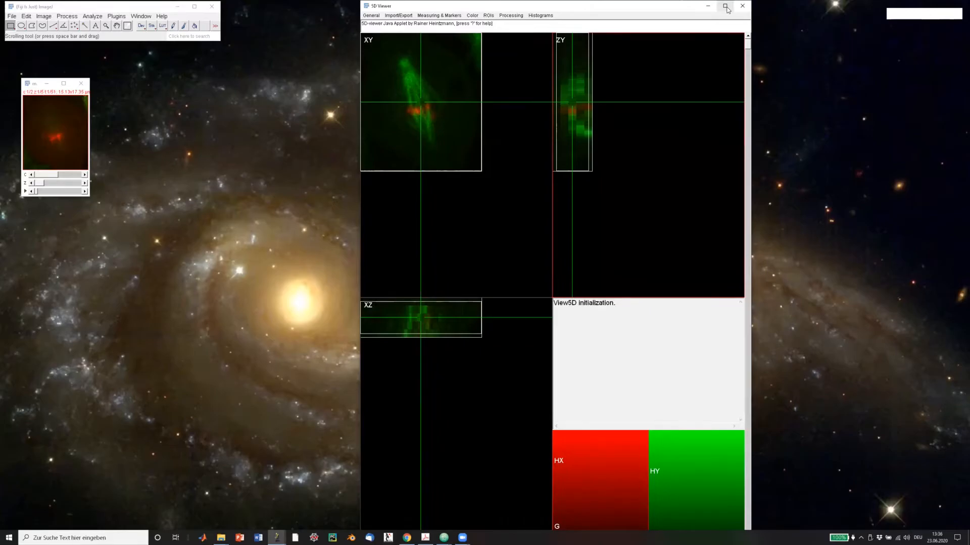
{"action": "left_click", "coordinate": [725, 6]}
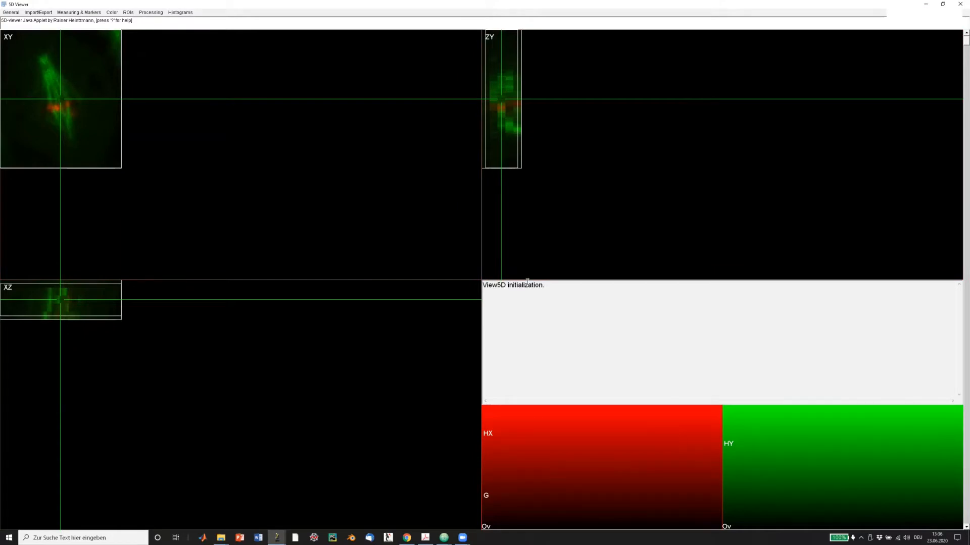
Enlarge the slice views and move the XY crosshair onto the upper tip of the green spindle.
{"action": "left_click", "coordinate": [84, 108]}
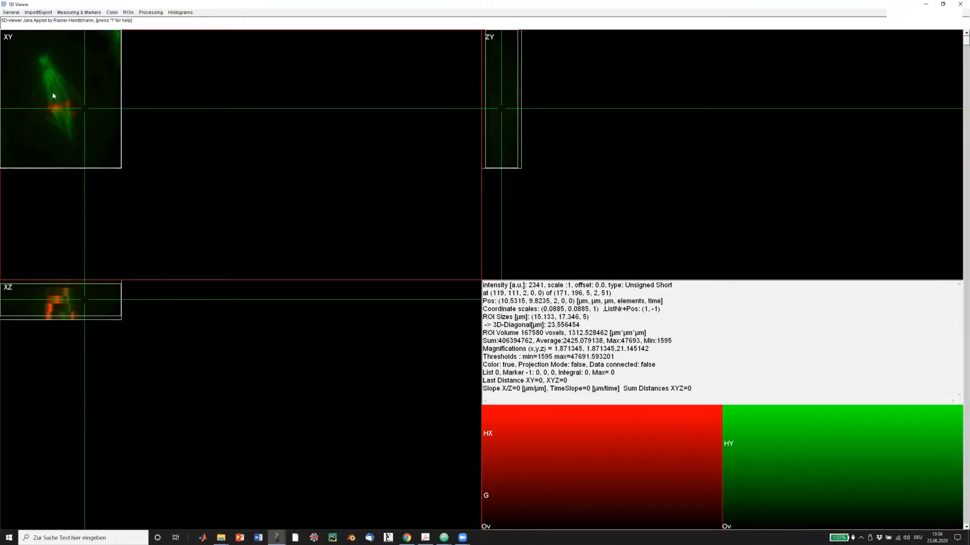
{"action": "key", "text": "i"}
{"action": "left_click", "coordinate": [103, 115]}
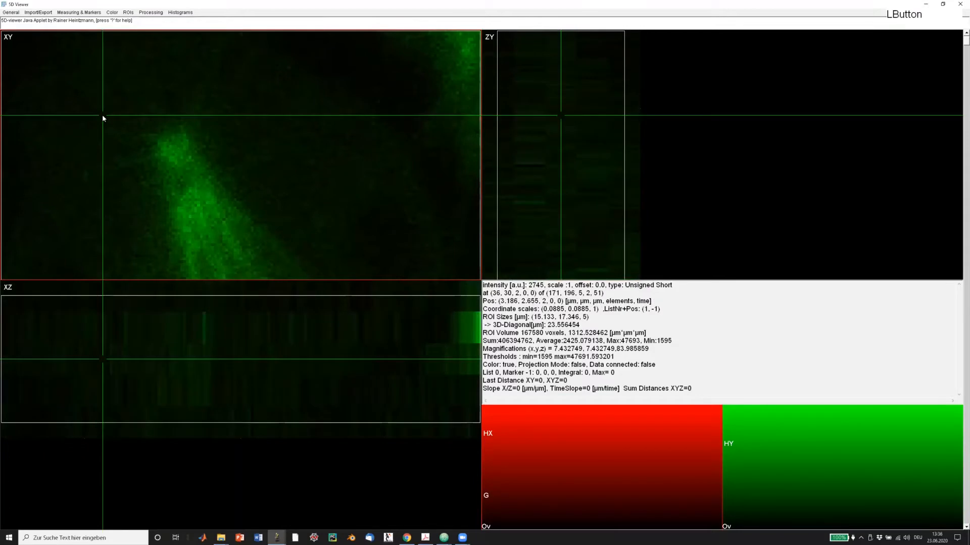
{"action": "left_click_drag", "start_coordinate": [102, 114], "coordinate": [170, 157]}
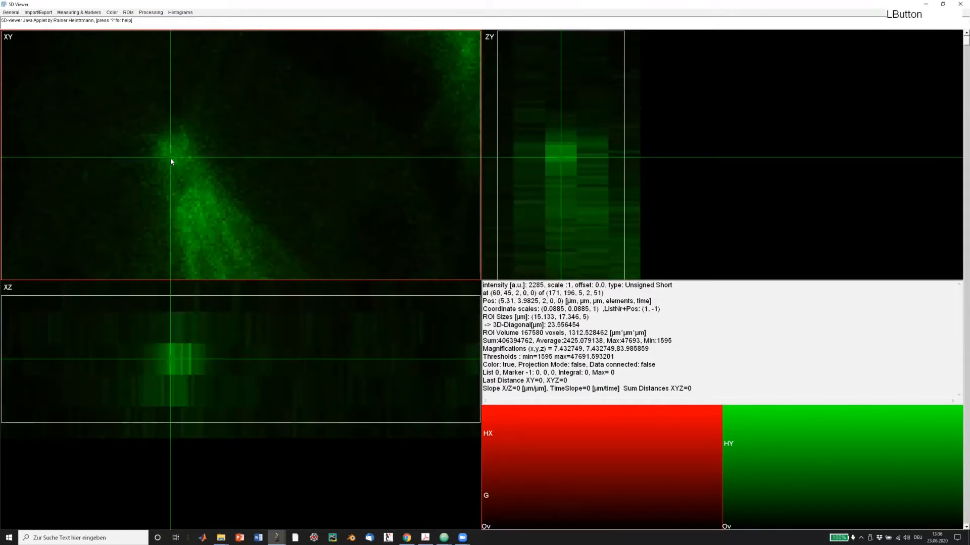
Zoom out until the whole cell is in view, and position the slice crosshair near the red chromosomes to inspect the cross-sections.
{"action": "key", "text": "a"}
{"action": "key", "text": "a"}
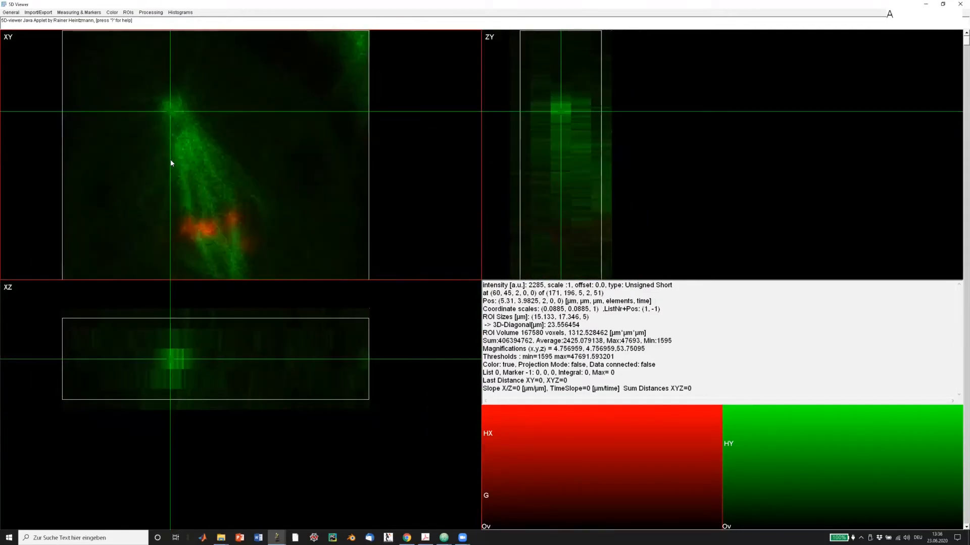
{"action": "key", "text": "a"}
{"action": "key", "text": "a"}
{"action": "left_click", "coordinate": [177, 159]}
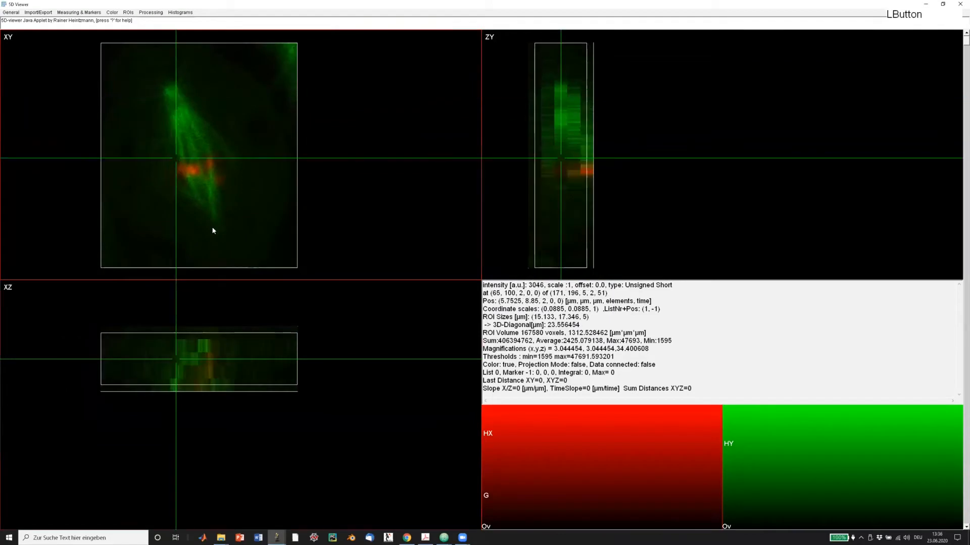
{"action": "mouse_move", "coordinate": [190, 366]}
{"action": "left_mouse_down"}
{"action": "mouse_move", "coordinate": [201, 353]}
{"action": "mouse_move", "coordinate": [194, 347]}
{"action": "mouse_move", "coordinate": [199, 356]}
{"action": "left_mouse_up"}
{"action": "left_click", "coordinate": [224, 161]}
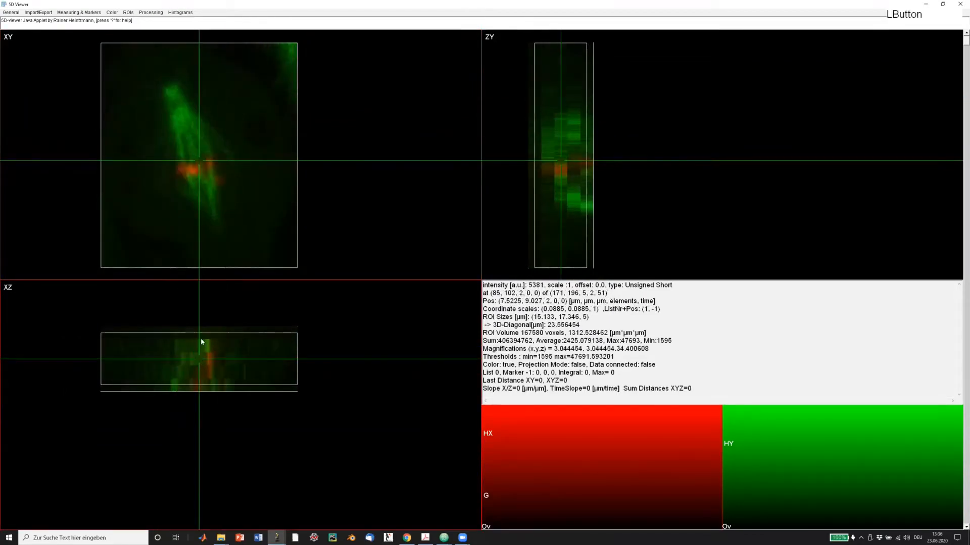
Reinitialize the view scaling, zoom out to about 3x magnification, and place the crosshair in the spindle just above the red chromosomes.
{"action": "key", "text": "i"}
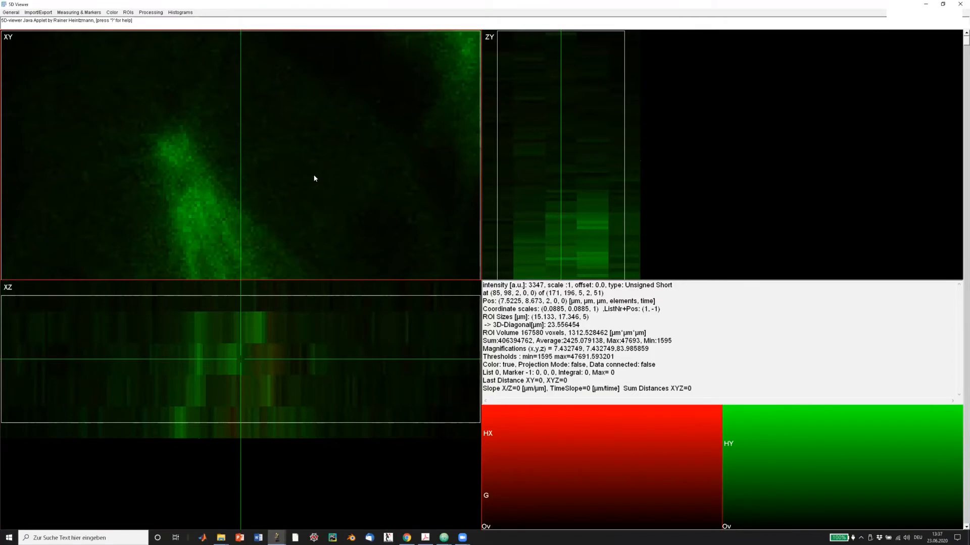
{"action": "left_click", "coordinate": [282, 178]}
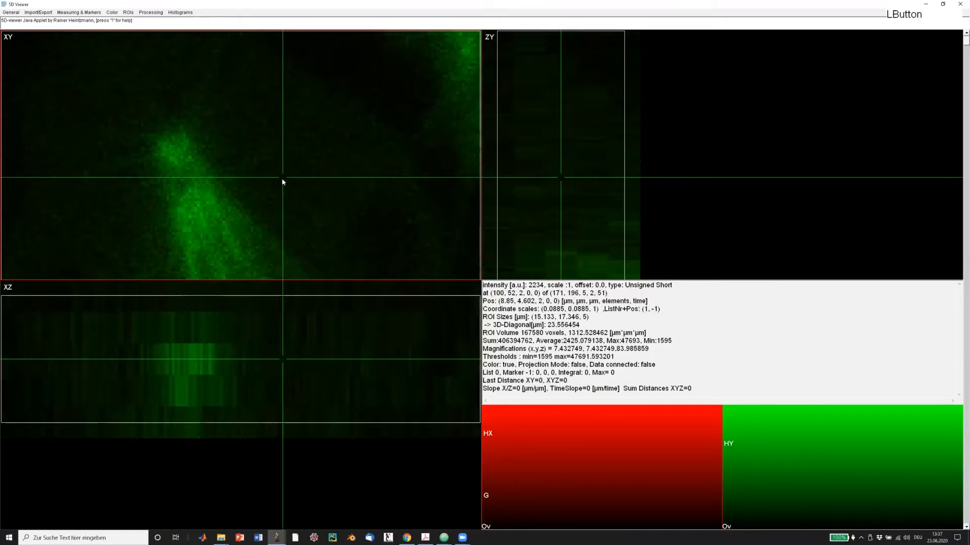
{"action": "key", "text": "a"}
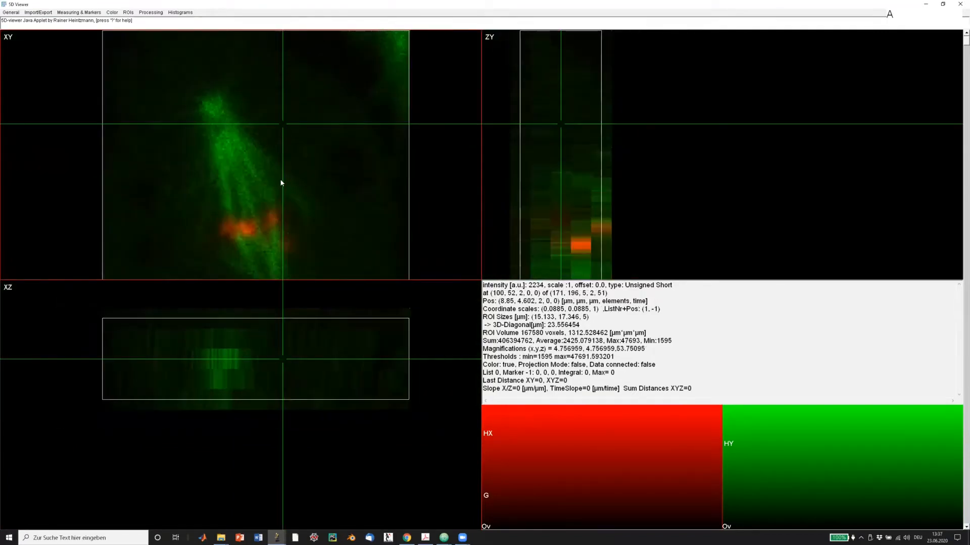
{"action": "key", "text": "a"}
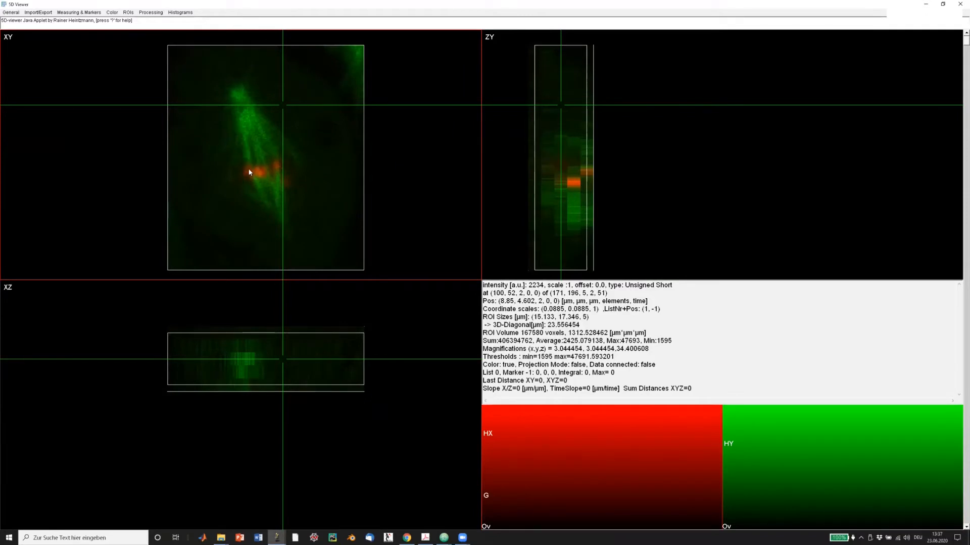
{"action": "left_click", "coordinate": [269, 148]}
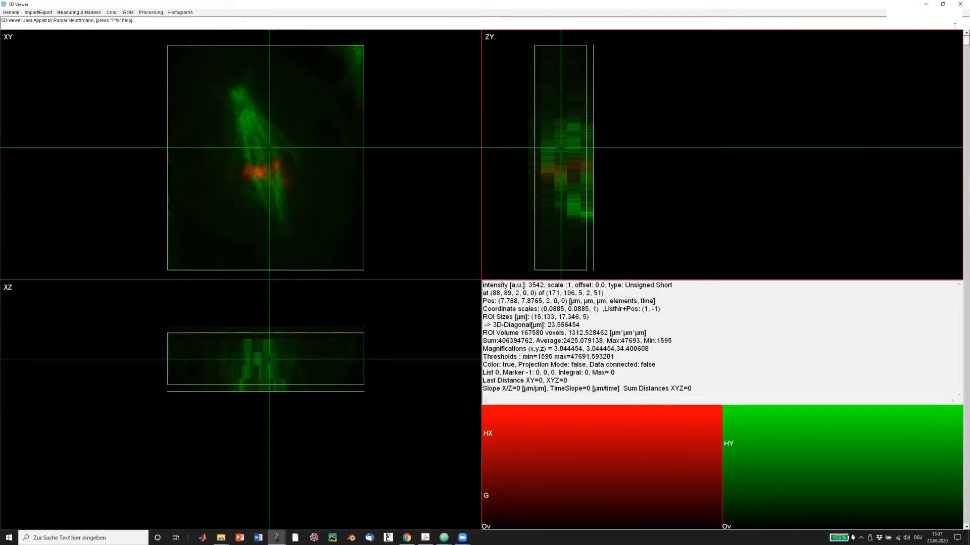
{"action": "left_click", "coordinate": [258, 163]}
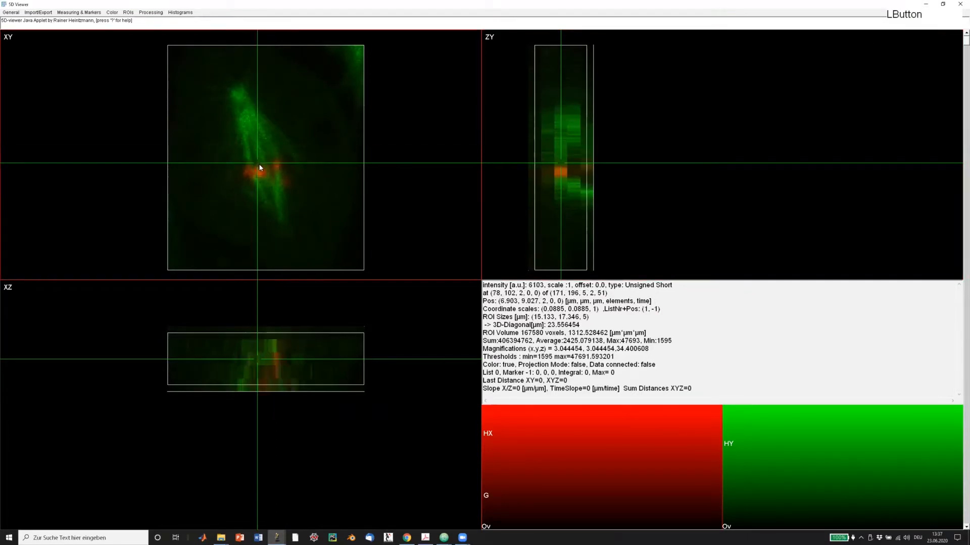
Zoom out to about 1.6x magnification and back in on the red chromosomes to about 14.5x.
{"action": "key", "text": "a"}
{"action": "key", "text": "a"}
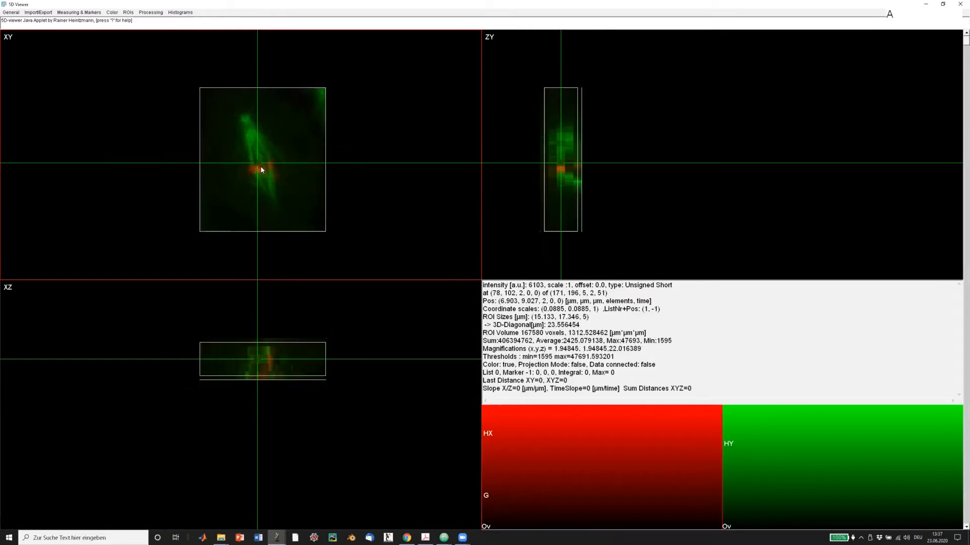
{"action": "key", "text": "a"}
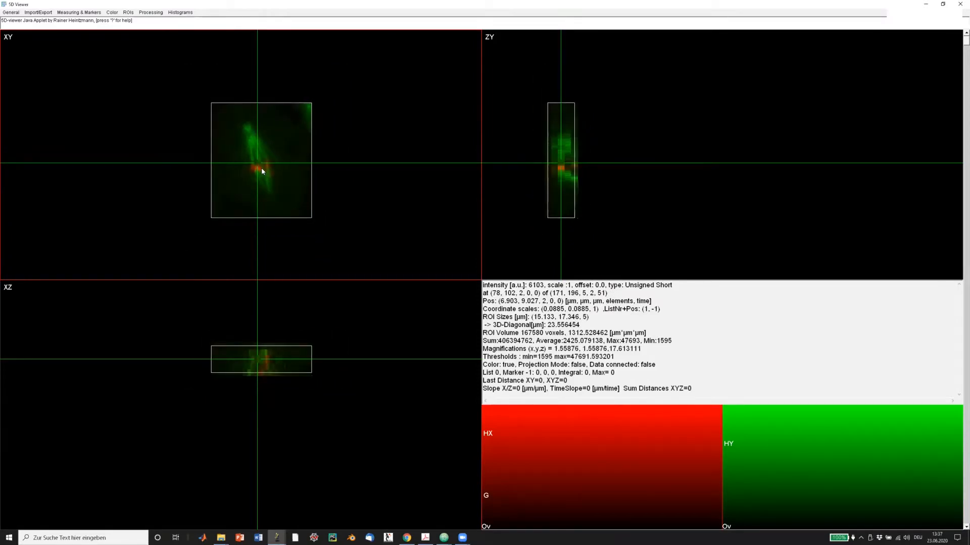
{"action": "key", "text": "shift+a"}
{"action": "key", "text": "shift+a"}
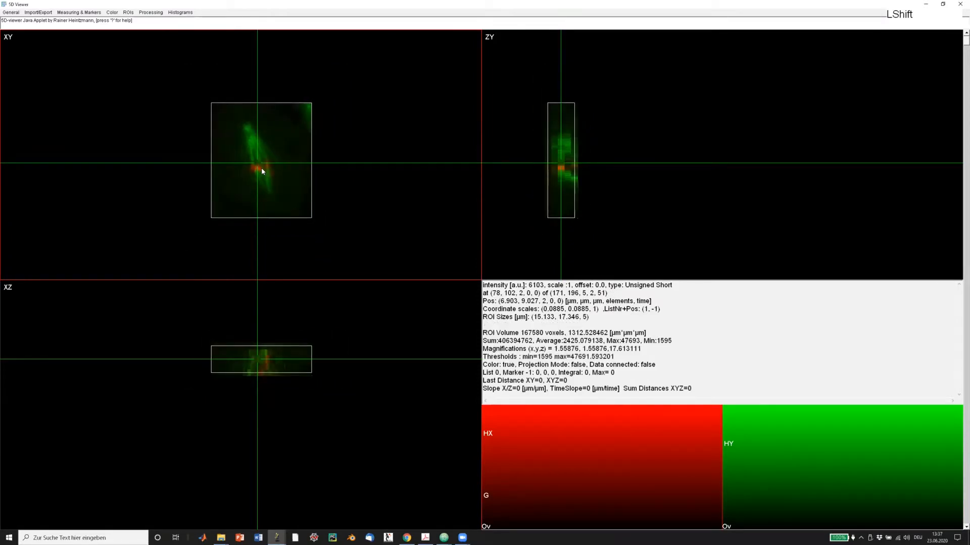
{"action": "key", "text": "shift+a"}
{"action": "key", "text": "shift+a"}
{"action": "key", "text": "shift+a"}
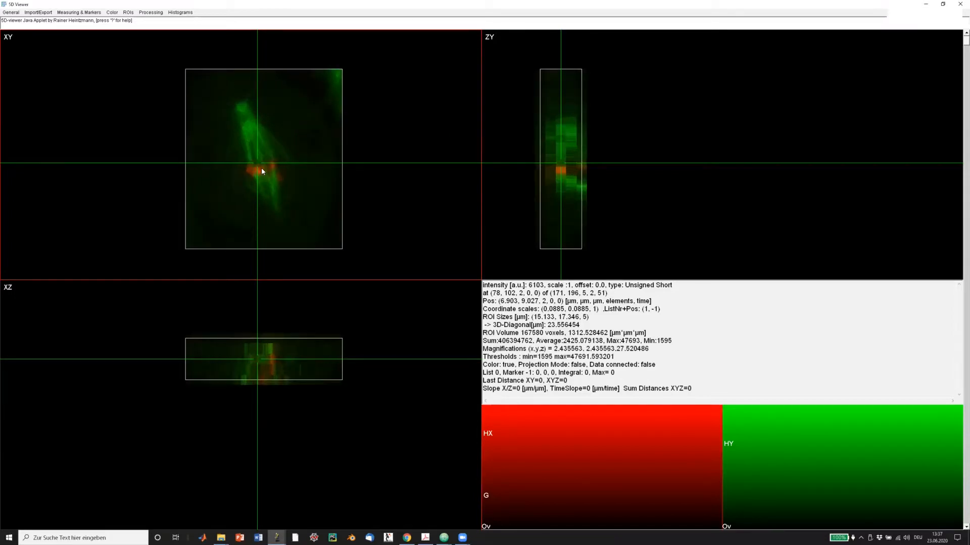
{"action": "key", "text": "shift+a"}
{"action": "key", "text": "shift+a"}
{"action": "key", "text": "shift+a"}
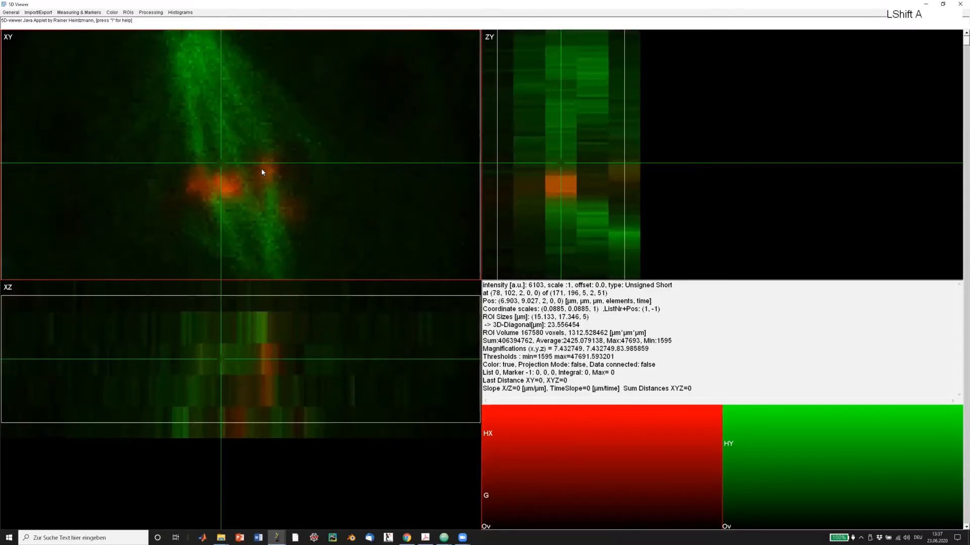
{"action": "key", "text": "shift+a"}
{"action": "key", "text": "shift+a"}
{"action": "key", "text": "shift+a"}
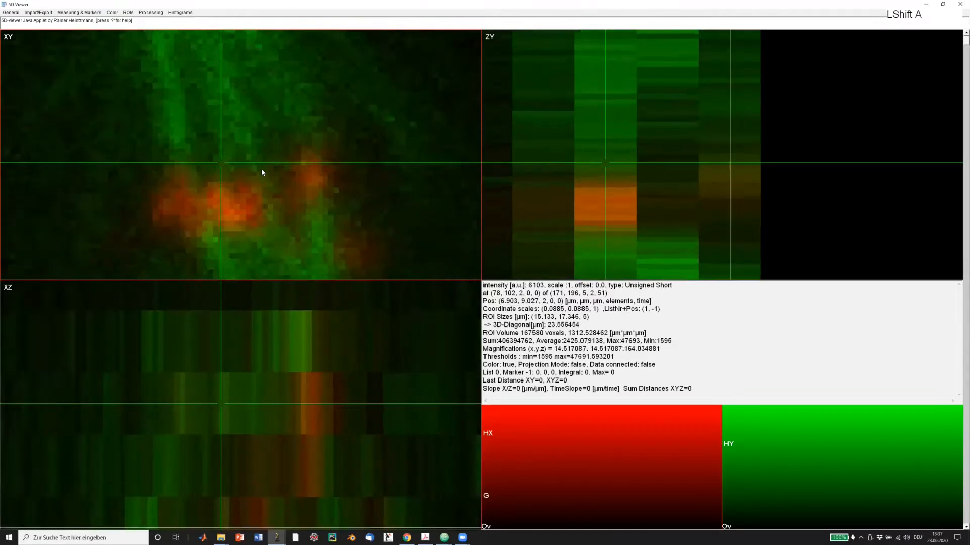
Zoom out from the chromosomes to about 1.9x magnification so the whole cell fits in the XY view.
{"action": "key", "text": "a"}
{"action": "key", "text": "a"}
{"action": "key", "text": "a"}
{"action": "key", "text": "a"}
{"action": "key", "text": "a"}
{"action": "key", "text": "a"}
{"action": "key", "text": "a"}
{"action": "key", "text": "a"}
{"action": "key", "text": "a"}
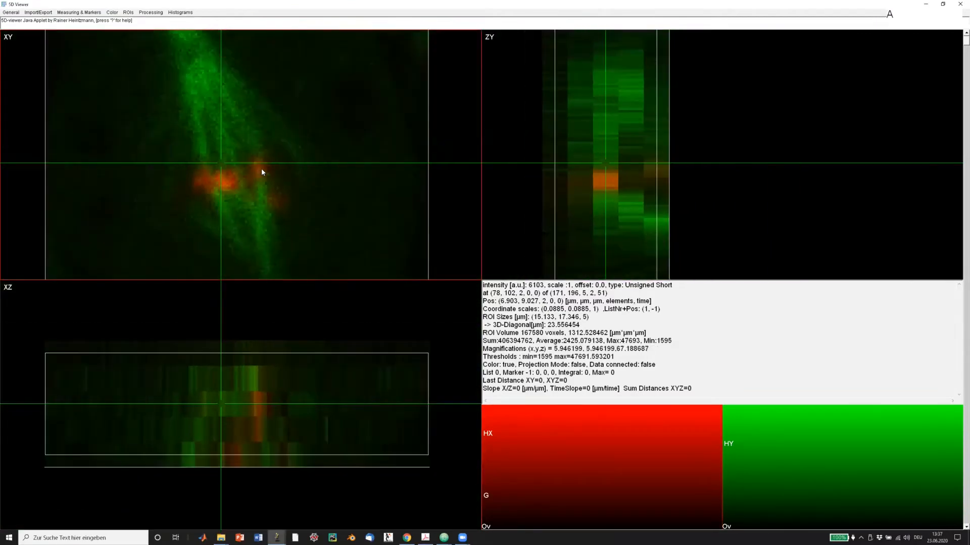
{"action": "key", "text": "a"}
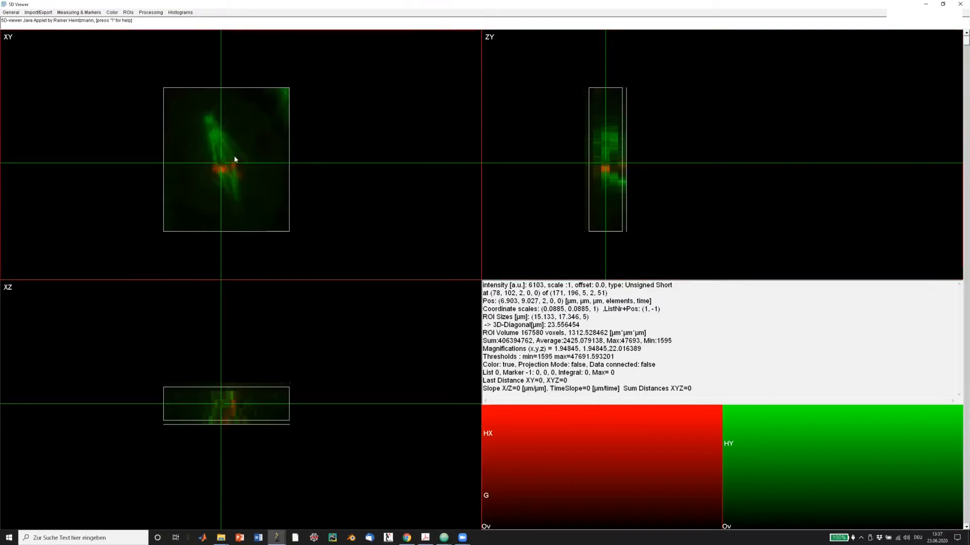
Zoom in and out around the chromosomes, settle at about 3x magnification, and place the crosshair in the spindle just above them.
{"action": "key", "text": "shift"}
{"action": "key", "text": "shift+a"}
{"action": "key", "text": "shift+a"}
{"action": "key", "text": "shift+a"}
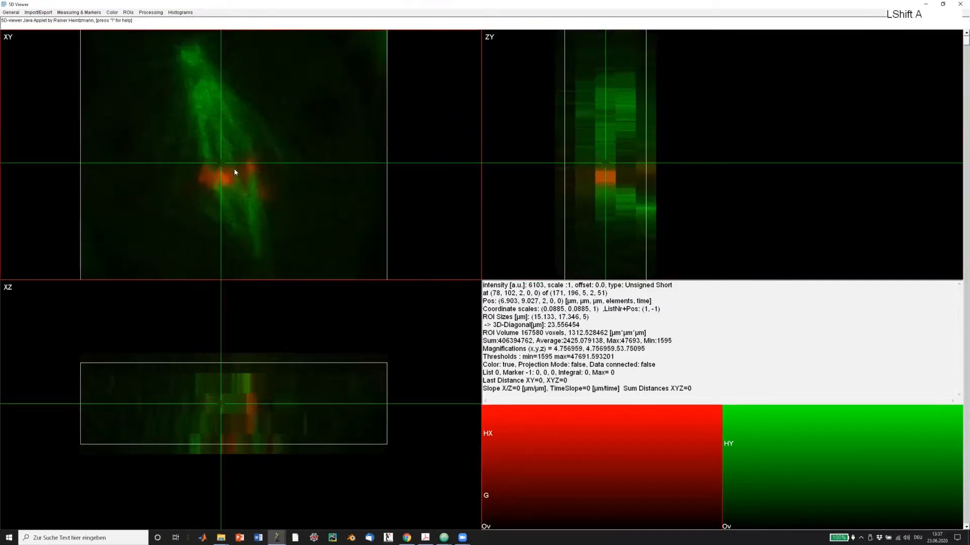
{"action": "key", "text": "a"}
{"action": "key", "text": "a"}
{"action": "key", "text": "a"}
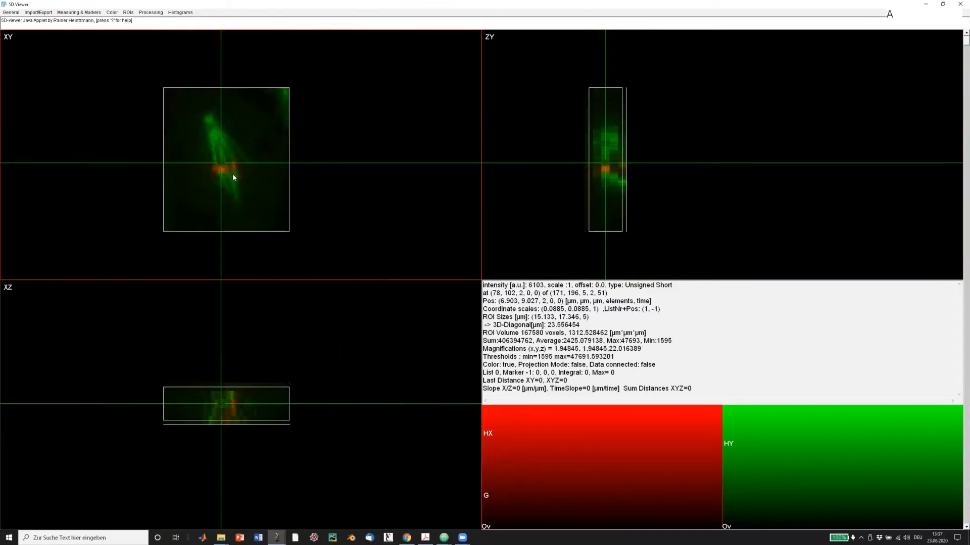
{"action": "key", "text": "shift+a"}
{"action": "key", "text": "shift+a"}
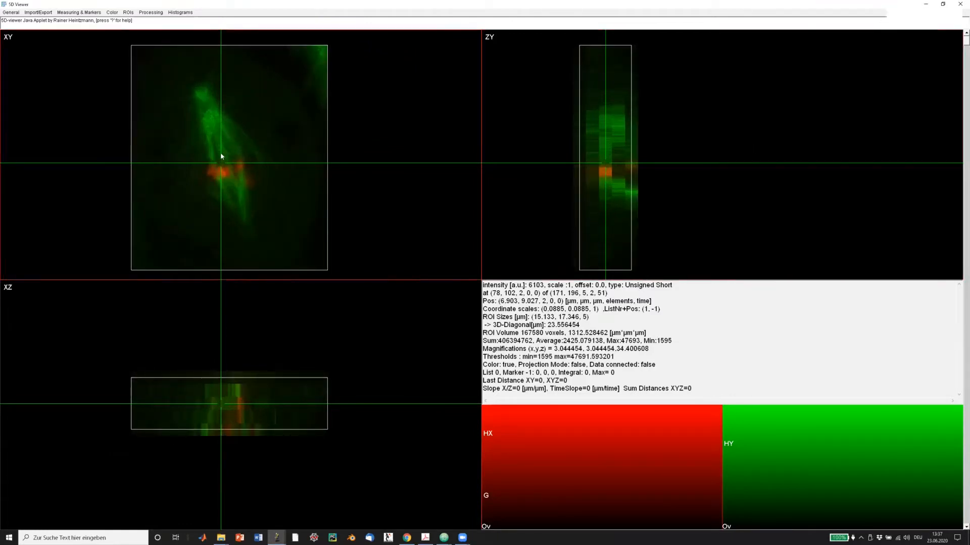
{"action": "left_click", "coordinate": [220, 152]}
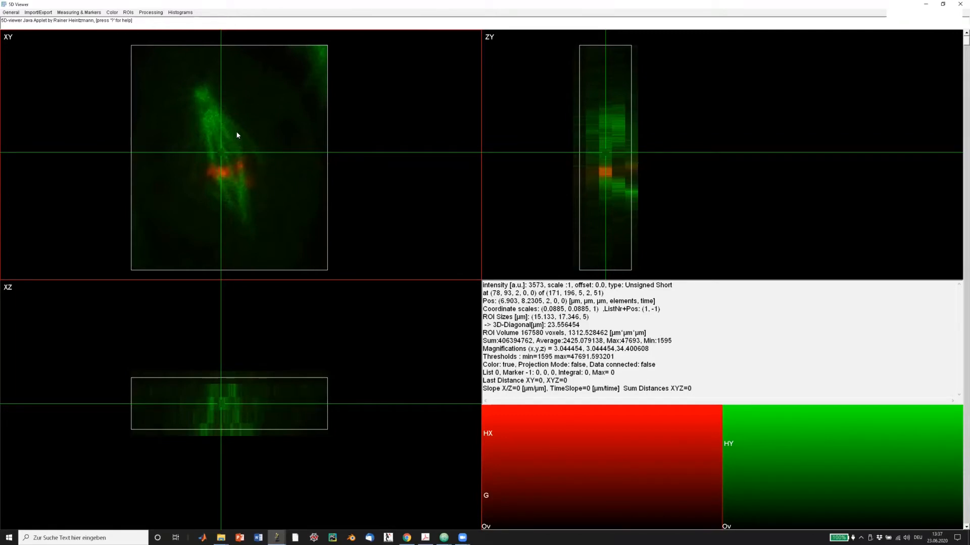
Move the XY crosshair from the spindle onto the red chromosomes and back up into the green spindle at about x 72, y 78.
{"action": "left_click", "coordinate": [226, 143]}
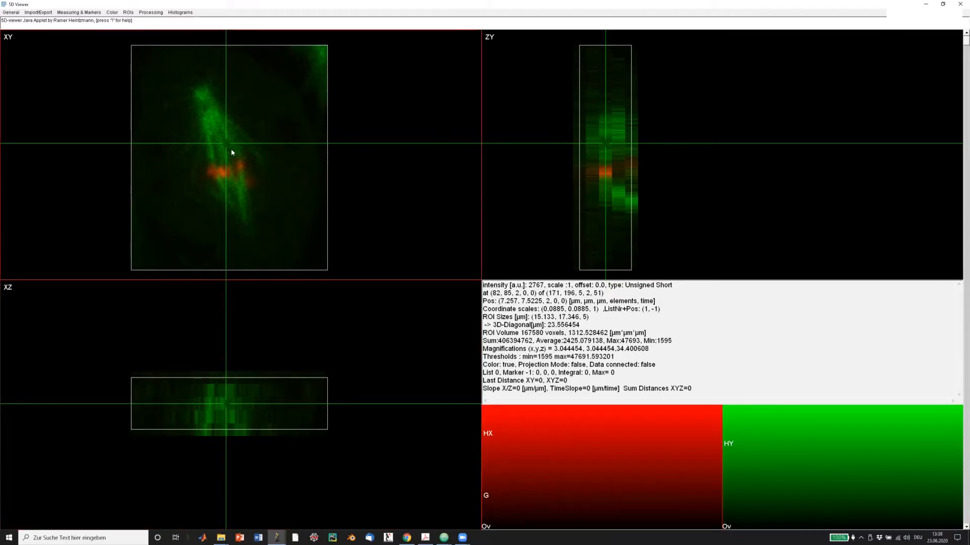
{"action": "left_click_drag", "start_coordinate": [230, 146], "coordinate": [225, 171]}
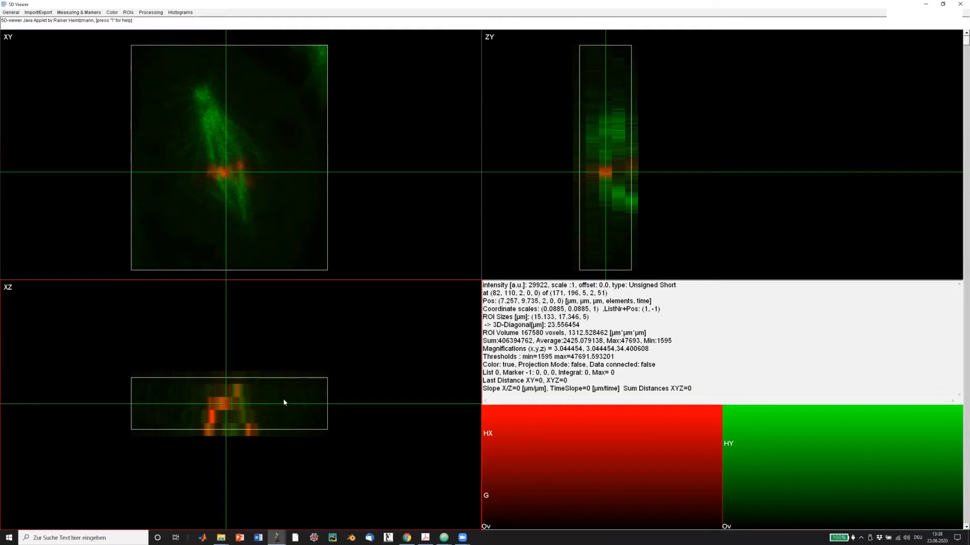
{"action": "left_click", "coordinate": [222, 175]}
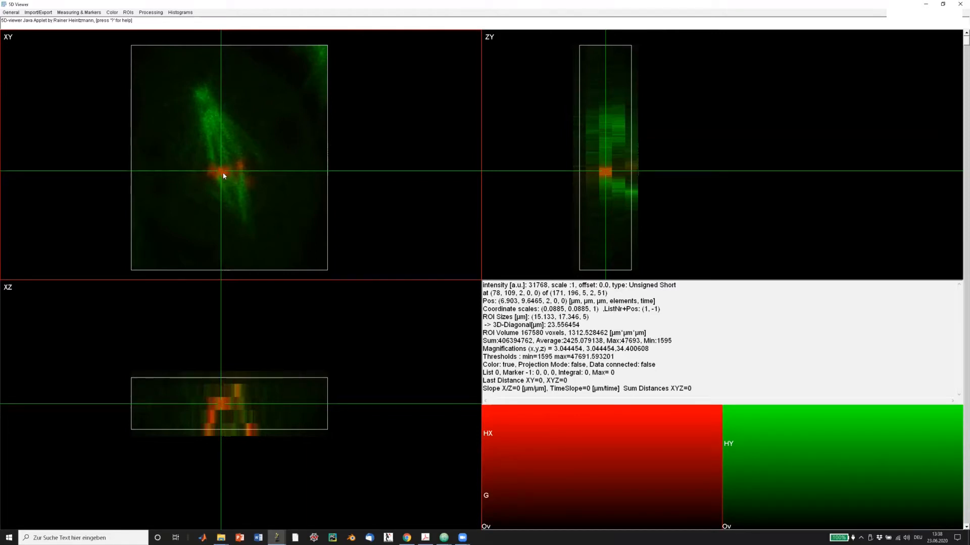
{"action": "left_click_drag", "start_coordinate": [233, 169], "coordinate": [214, 134]}
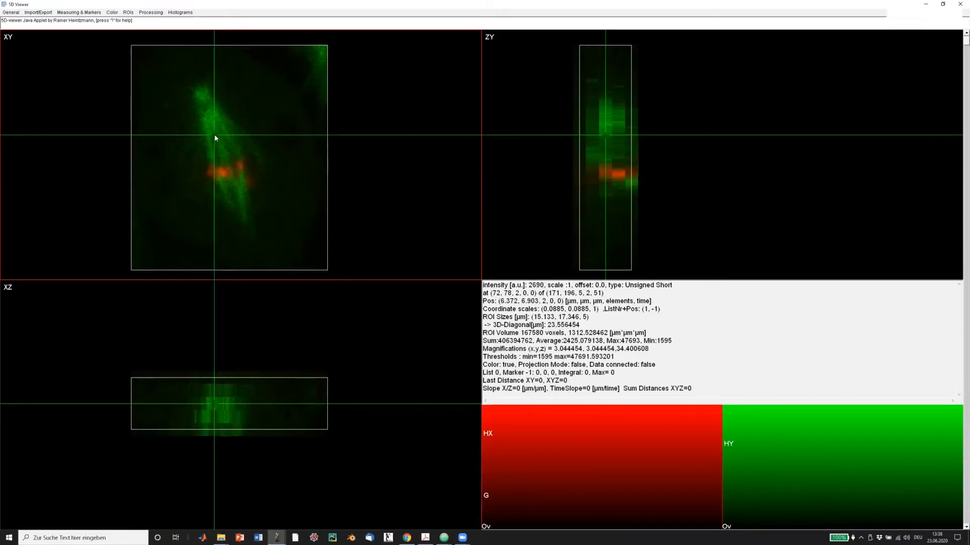
Place the crosshair on z slice 3 in the XZ view, step back and forth between slices 3 and 1, and end on slice 1.
{"action": "left_click_drag", "start_coordinate": [239, 392], "coordinate": [212, 422]}
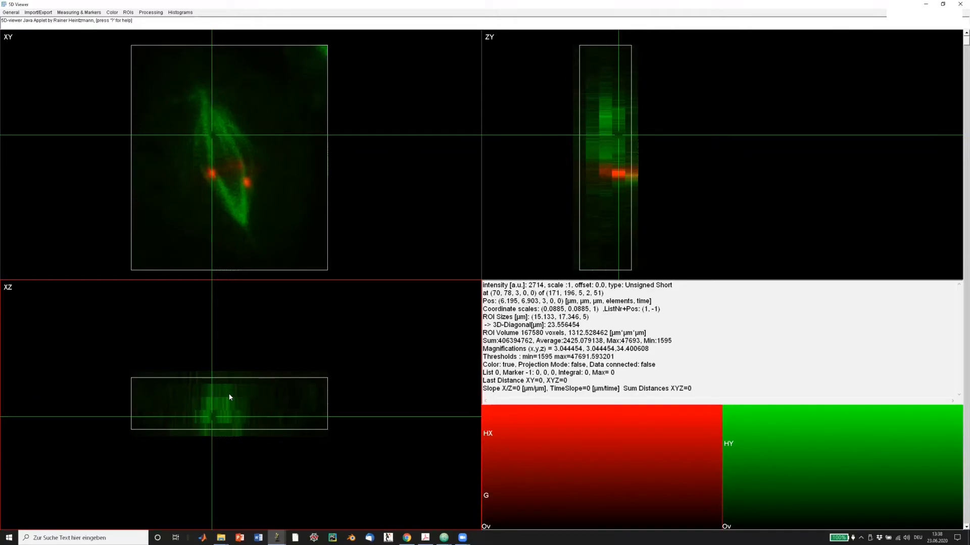
{"action": "key", "text": "Up"}
{"action": "key", "text": "Up"}
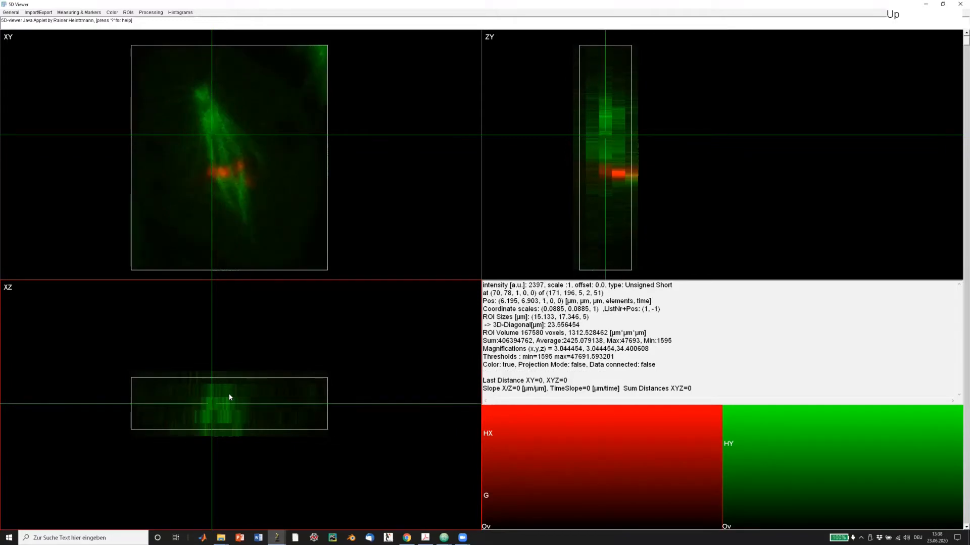
{"action": "key", "text": "Down"}
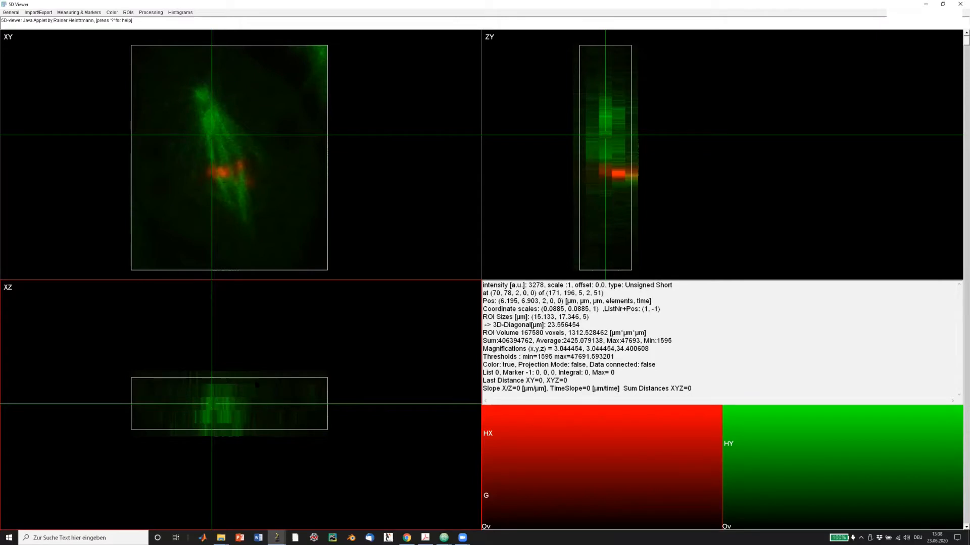
{"action": "key", "text": "Down"}
{"action": "key", "text": "Down"}
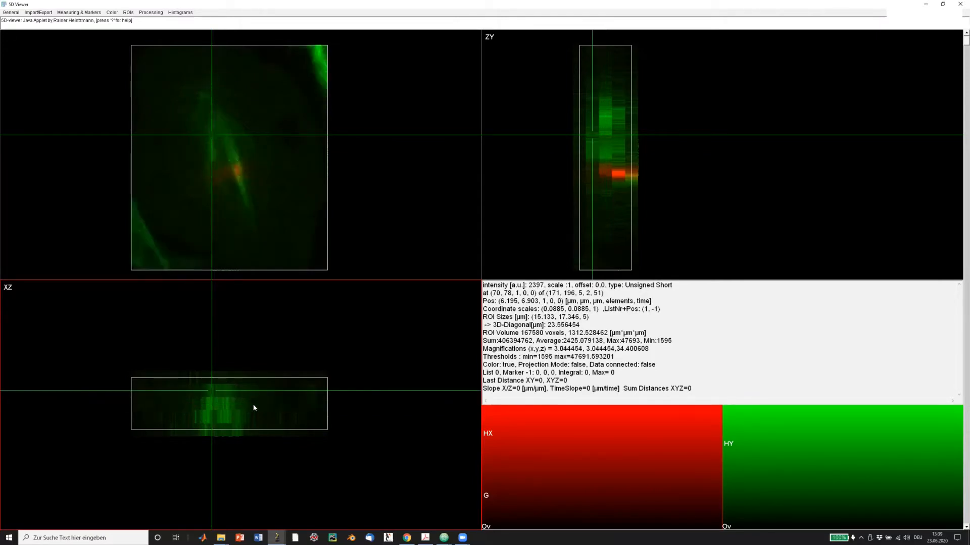
{"action": "key", "text": "Down"}
{"action": "key", "text": "Down"}
{"action": "key", "text": "Down"}
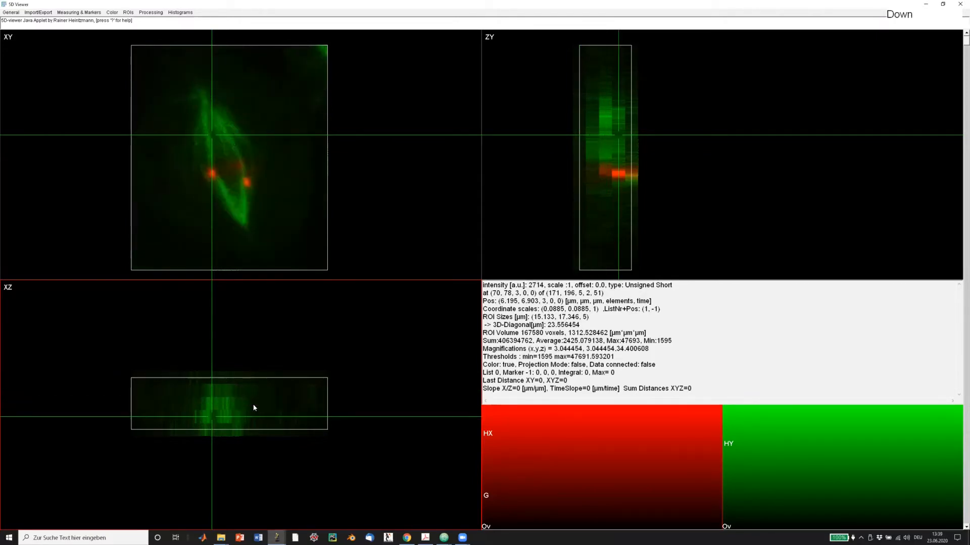
{"action": "key", "text": "Up"}
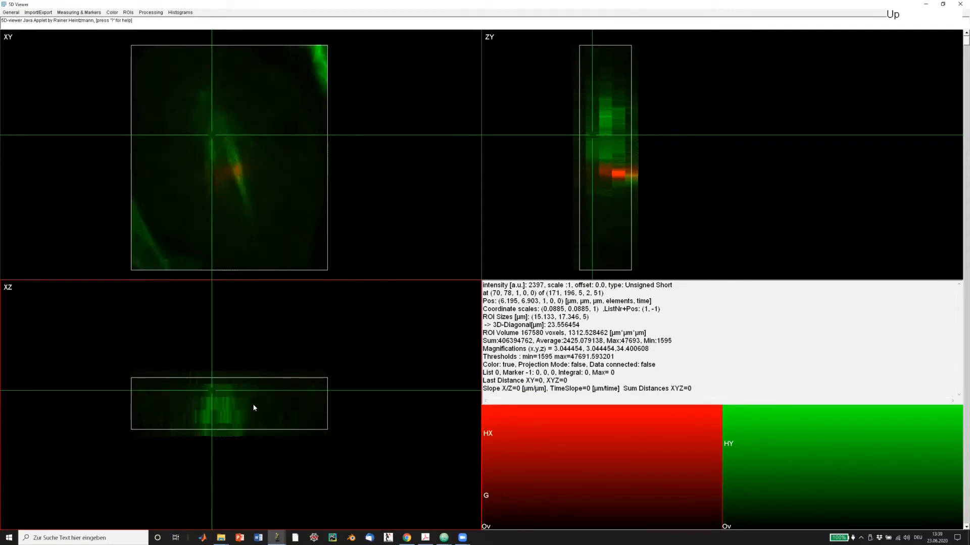
Return the XZ crosshair to z slice 3 and shift it along X to pixel 77.
{"action": "key", "text": "Down"}
{"action": "key", "text": "Right"}
{"action": "key", "text": "Right"}
{"action": "key", "text": "Right"}
{"action": "key", "text": "Right"}
{"action": "key", "text": "Right"}
{"action": "key", "text": "Right"}
{"action": "key", "text": "Right"}
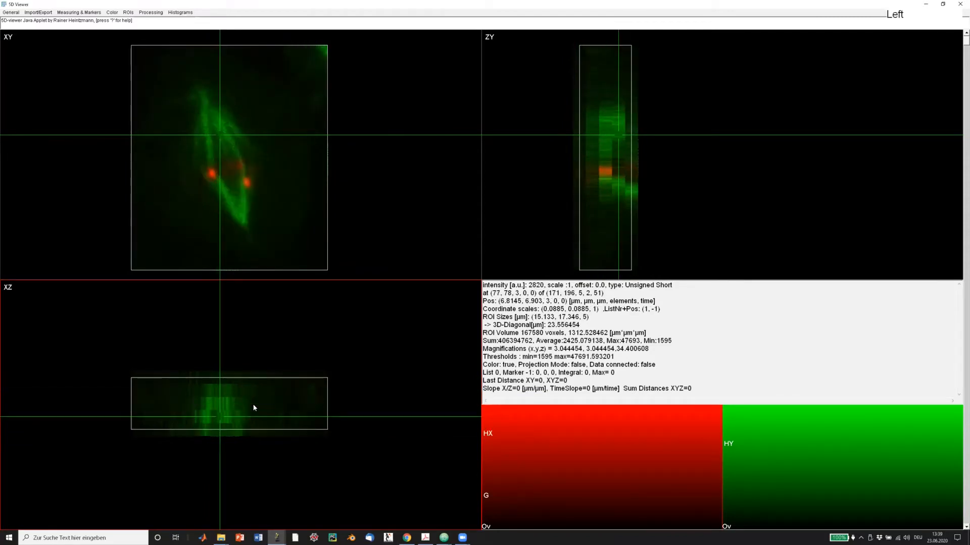
Shift the XZ crosshair back to x 70, step through z slices 1 to 3, and settle at x 71 on slice 2.
{"action": "key", "text": "Left"}
{"action": "key", "text": "Left"}
{"action": "key", "text": "Left"}
{"action": "key", "text": "Left"}
{"action": "key", "text": "Left"}
{"action": "key", "text": "Left"}
{"action": "key", "text": "Left"}
{"action": "key", "text": "Up"}
{"action": "key", "text": "Up"}
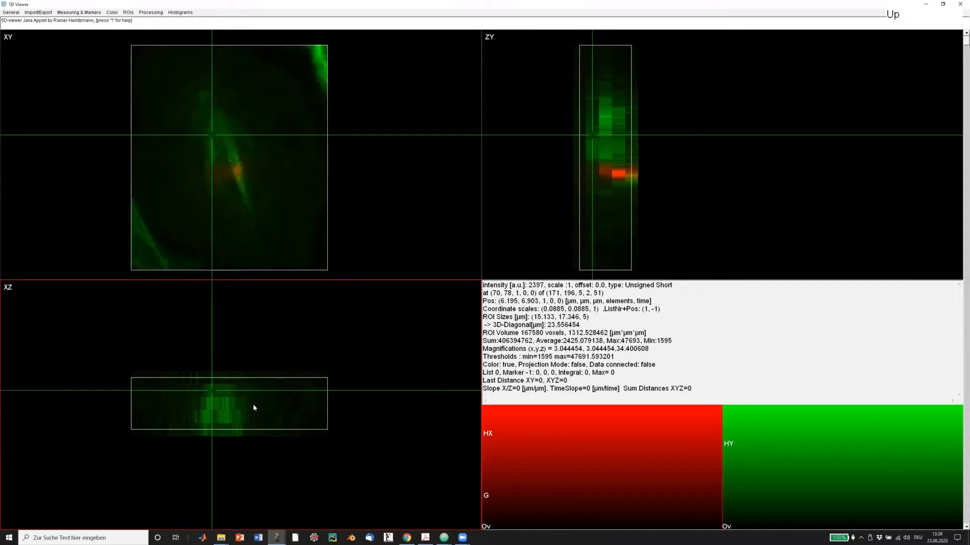
{"action": "key", "text": "Right"}
{"action": "key", "text": "Down"}
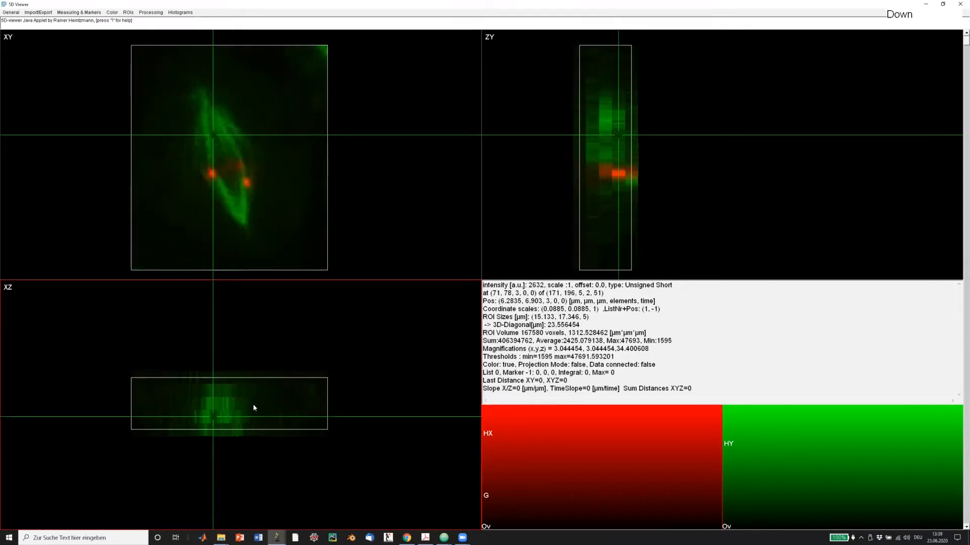
{"action": "key", "text": "Up"}
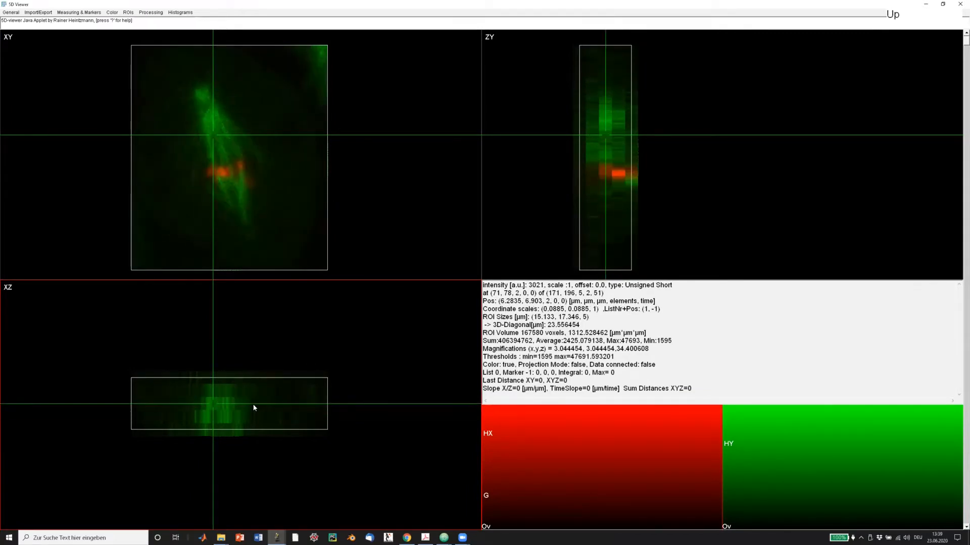
Place the crosshair just above the chromosomes in the XY view and nudge it pixel by pixel to x 78, y 96.
{"action": "left_click", "coordinate": [229, 155]}
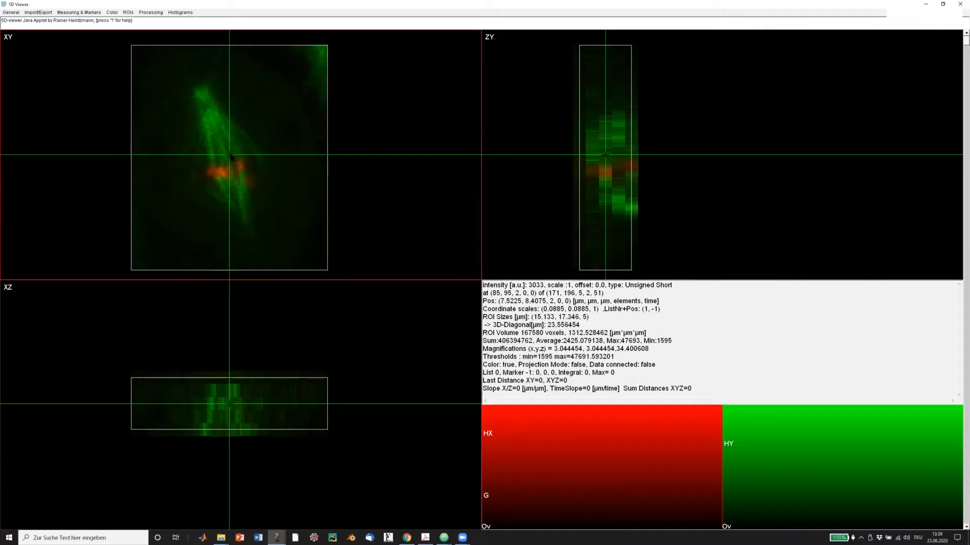
{"action": "key", "text": "Down"}
{"action": "key", "text": "Down"}
{"action": "key", "text": "Down"}
{"action": "key", "text": "Left"}
{"action": "key", "text": "Left"}
{"action": "key", "text": "Left"}
{"action": "key", "text": "Left"}
{"action": "key", "text": "Left"}
{"action": "key", "text": "Left"}
{"action": "key", "text": "Left"}
{"action": "key", "text": "Up"}
{"action": "key", "text": "Up"}
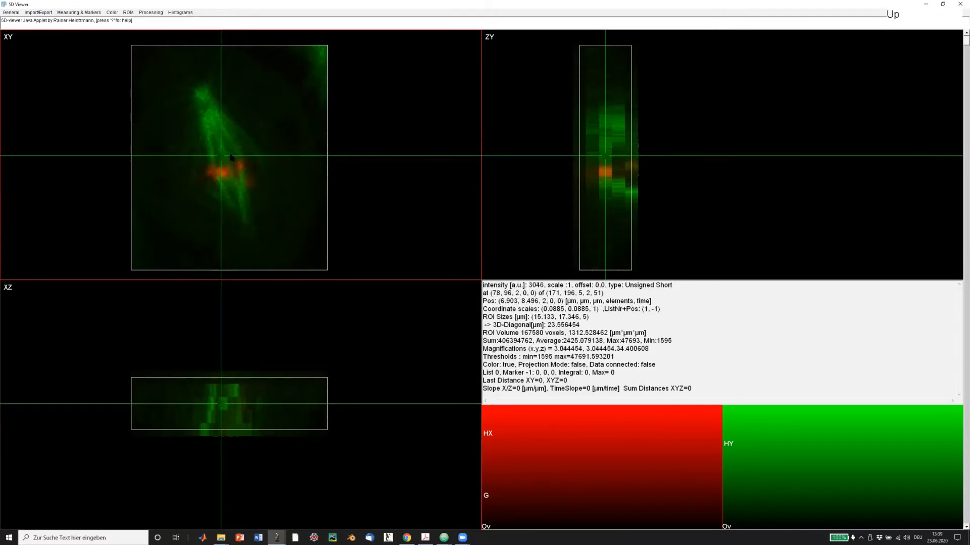
Nudge the XY crosshair pixel by pixel along both axes to x 82, y 100.
{"action": "key", "text": "Right"}
{"action": "key", "text": "Right"}
{"action": "key", "text": "Right"}
{"action": "key", "text": "Down"}
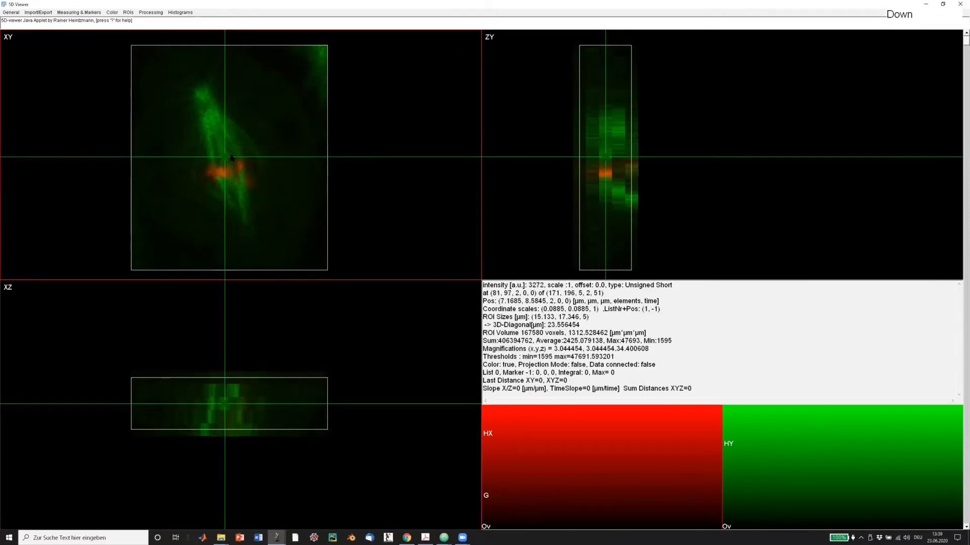
{"action": "key", "text": "Down"}
{"action": "key", "text": "Down"}
{"action": "key", "text": "Down"}
{"action": "key", "text": "Right"}
{"action": "key", "text": "Right"}
{"action": "key", "text": "Right"}
{"action": "key", "text": "Right"}
{"action": "key", "text": "Left"}
{"action": "key", "text": "Left"}
{"action": "key", "text": "Left"}
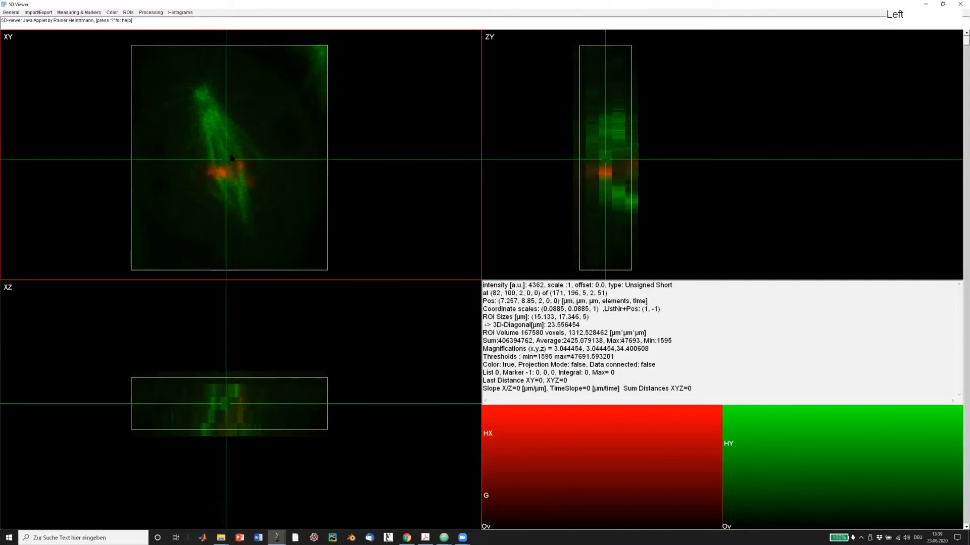
Nudge the XY crosshair onto the red chromosomes at x 84, y 106.
{"action": "key", "text": "Down"}
{"action": "key", "text": "Down"}
{"action": "key", "text": "Down"}
{"action": "key", "text": "Down"}
{"action": "key", "text": "Down"}
{"action": "key", "text": "Down"}
{"action": "key", "text": "Right"}
{"action": "key", "text": "Right"}
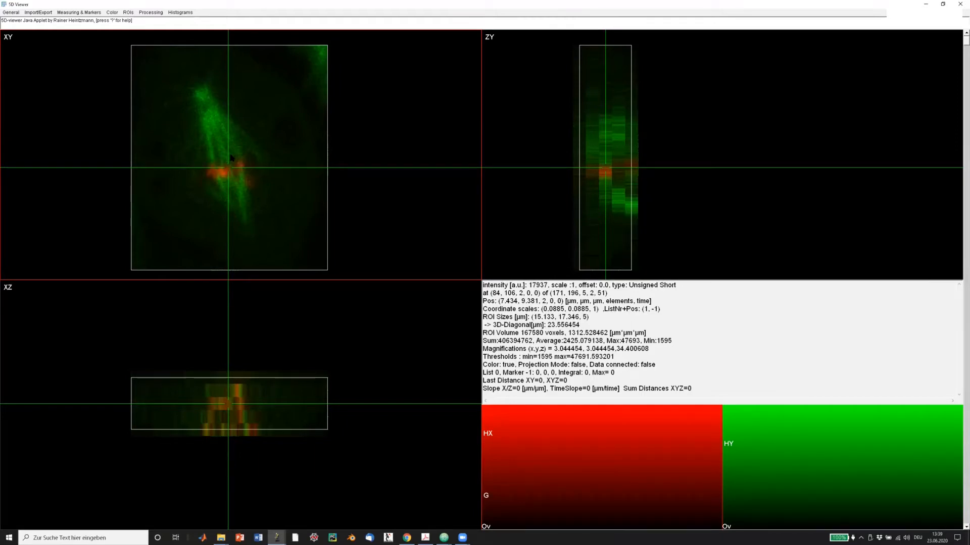
Step the XY view through the z slices from 4 down to 0 and back up to slice 3.
{"action": "key", "text": "Page_Up"}
{"action": "key", "text": "Page_Up"}
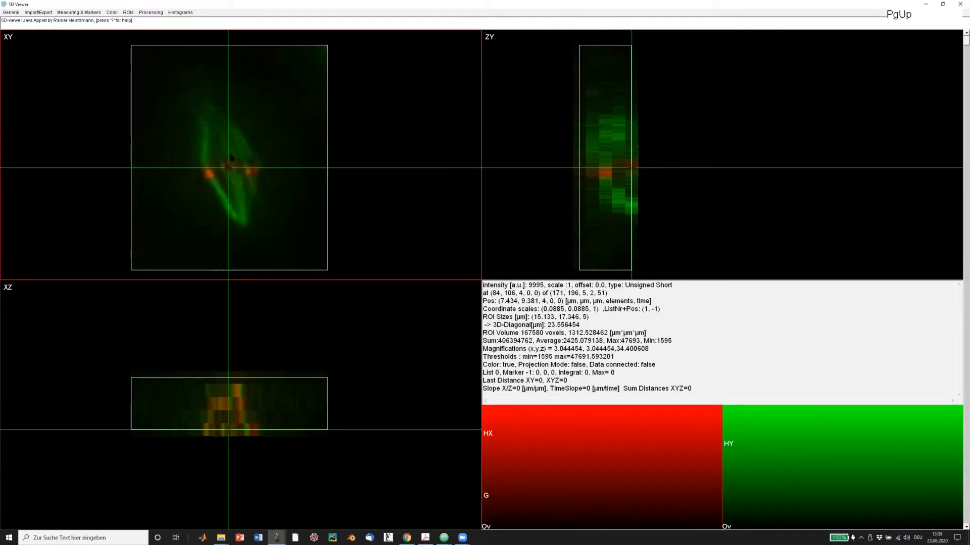
{"action": "key", "text": "Page_Down"}
{"action": "key", "text": "Page_Down"}
{"action": "key", "text": "Page_Down"}
{"action": "key", "text": "Page_Down"}
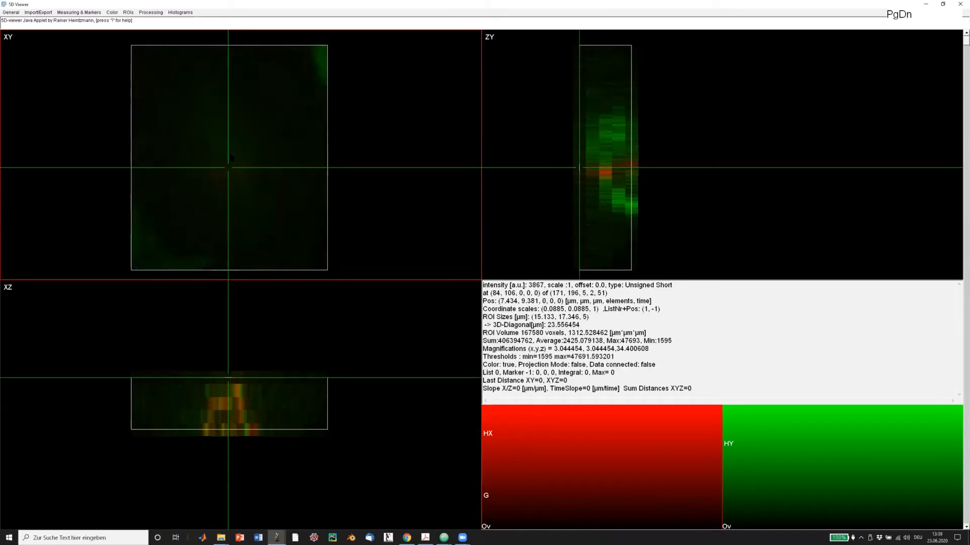
{"action": "key", "text": "Page_Down"}
{"action": "key", "text": "Page_Down"}
{"action": "key", "text": "Page_Down"}
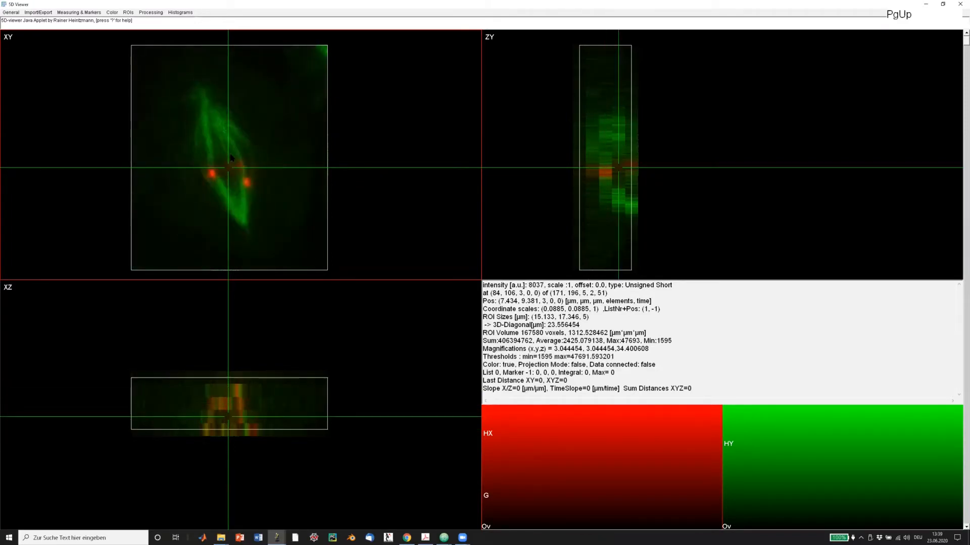
Browse back and forth through the z slices of the XY view again, finishing on slice 3.
{"action": "key", "text": "Page_Down"}
{"action": "key", "text": "Page_Down"}
{"action": "key", "text": "Page_Down"}
{"action": "key", "text": "Page_Down"}
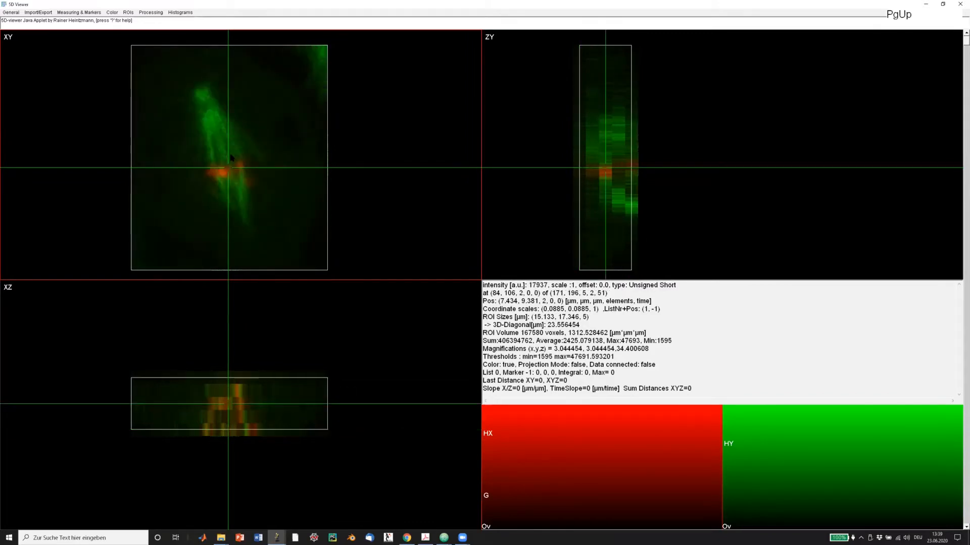
{"action": "key", "text": "Page_Down"}
{"action": "key", "text": "Page_Down"}
{"action": "key", "text": "Page_Down"}
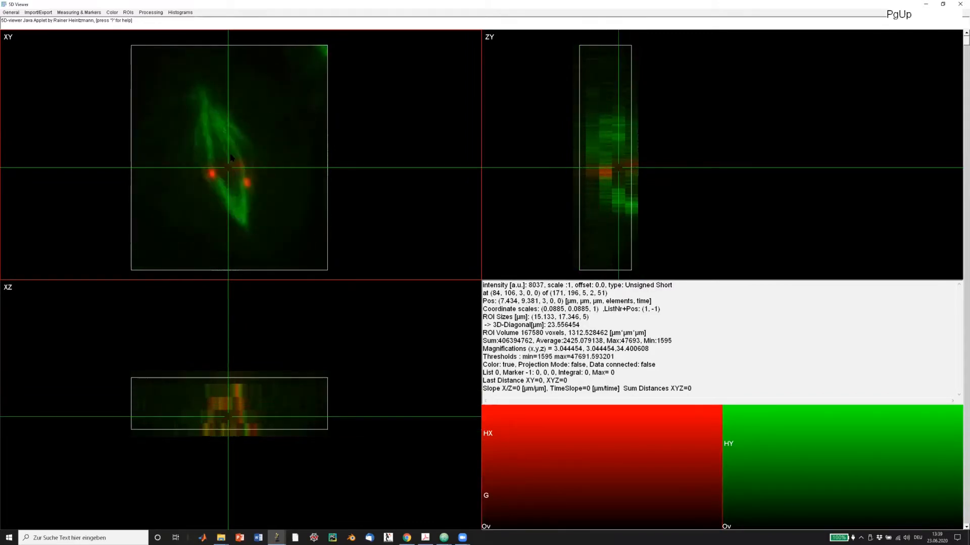
{"action": "key", "text": "Page_Up"}
{"action": "key", "text": "Page_Up"}
{"action": "key", "text": "Page_Up"}
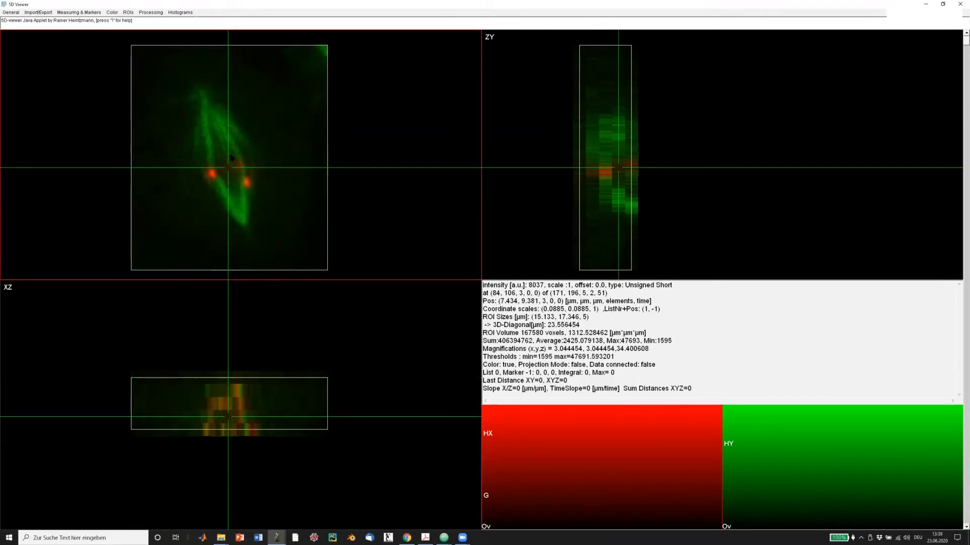
Zoom in on the two red chromosome spots to about 14.5x magnification.
{"action": "key", "text": "shift+a"}
{"action": "key", "text": "shift+a"}
{"action": "key", "text": "shift+a"}
{"action": "key", "text": "shift+a"}
{"action": "key", "text": "shift+a"}
{"action": "key", "text": "shift+a"}
{"action": "key", "text": "shift+a"}
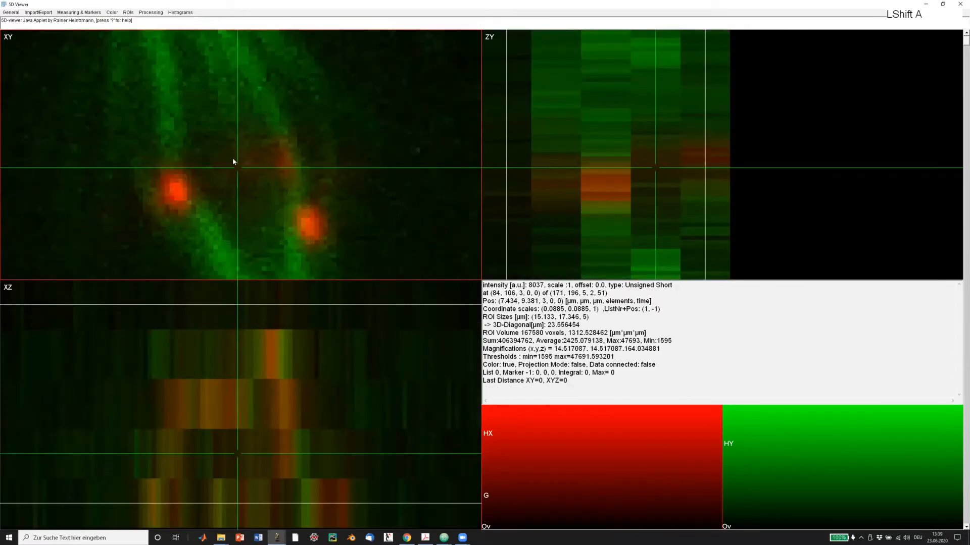
Zoom out from the chromosomes to about 0.8x magnification and back in to about 1.9x.
{"action": "key", "text": "a"}
{"action": "key", "text": "a"}
{"action": "key", "text": "a"}
{"action": "key", "text": "a"}
{"action": "key", "text": "a"}
{"action": "key", "text": "a"}
{"action": "key", "text": "a"}
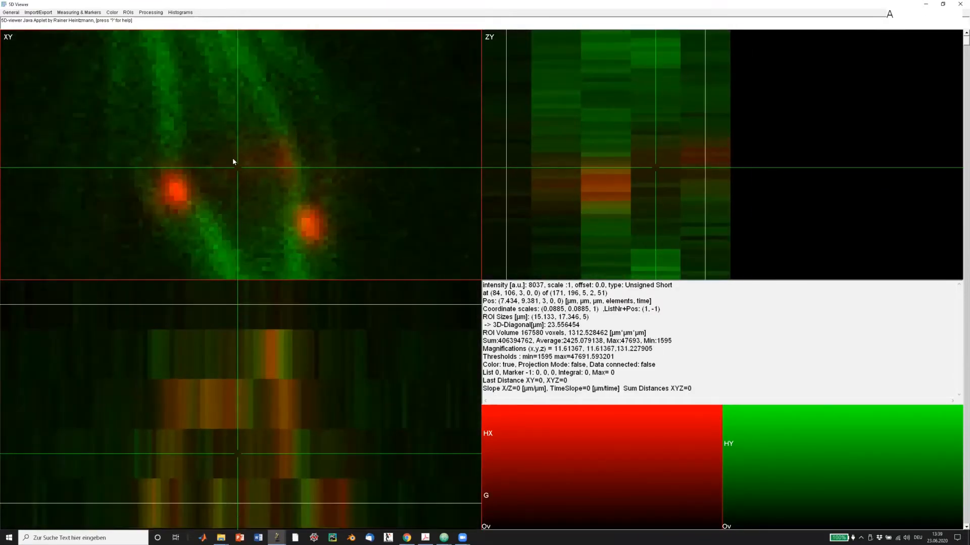
{"action": "key", "text": "a"}
{"action": "key", "text": "a"}
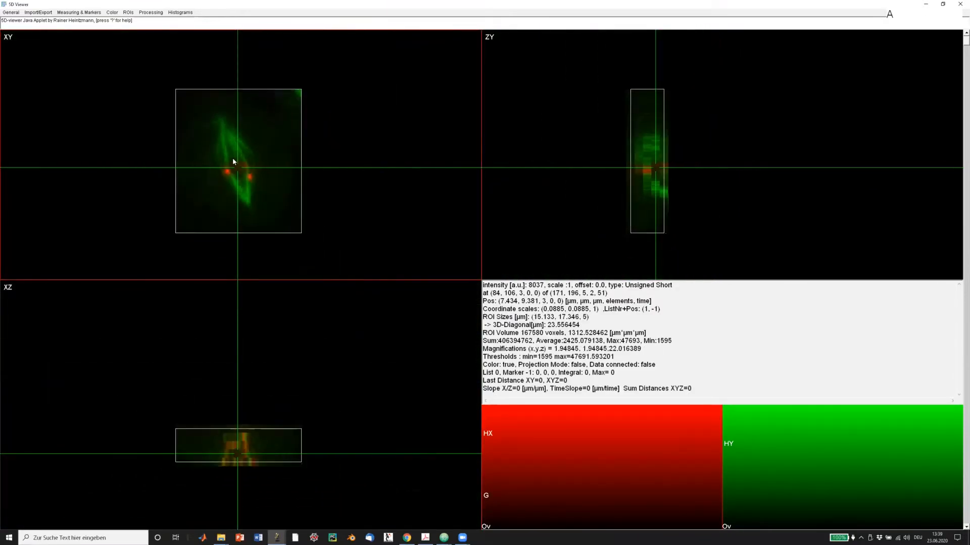
{"action": "key", "text": "a"}
{"action": "key", "text": "a"}
{"action": "key", "text": "a"}
{"action": "key", "text": "a"}
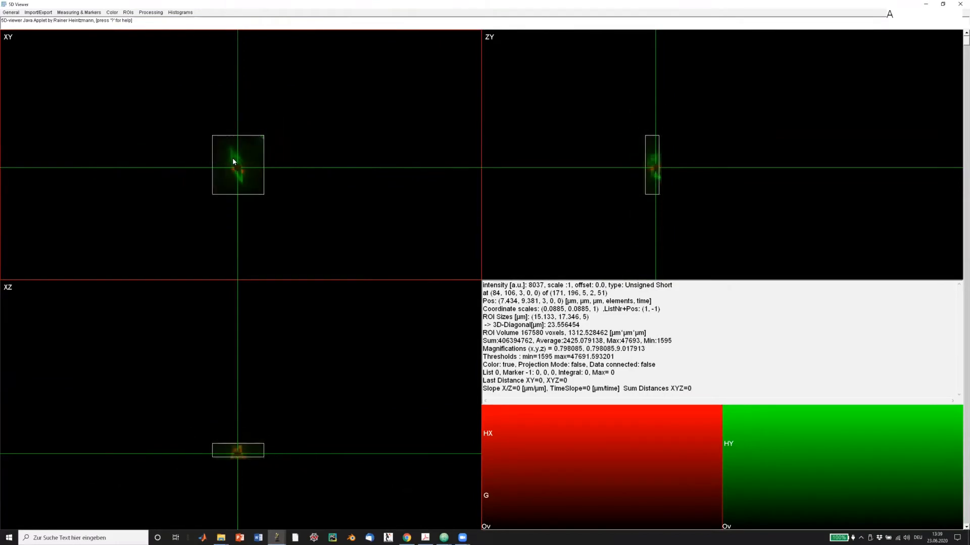
{"action": "key", "text": "shift+a"}
{"action": "key", "text": "shift+a"}
{"action": "key", "text": "shift+a"}
{"action": "key", "text": "shift+a"}
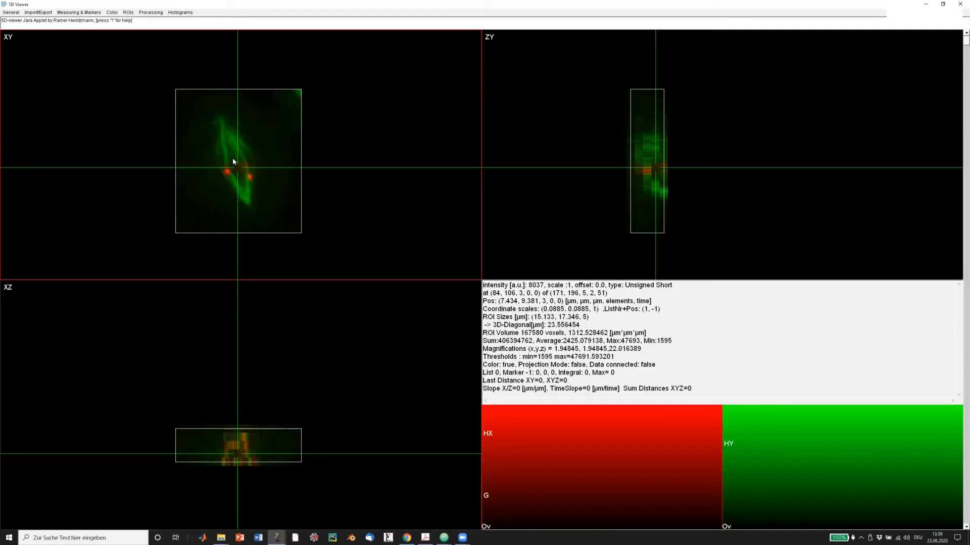
Step through neighbouring z slices, nudge the crosshair, and move it into the spindle at x 80, y 88 on slice 3.
{"action": "key", "text": "Page_Down"}
{"action": "key", "text": "Page_Down"}
{"action": "key", "text": "Page_Up"}
{"action": "key", "text": "Page_Up"}
{"action": "key", "text": "Down"}
{"action": "key", "text": "Down"}
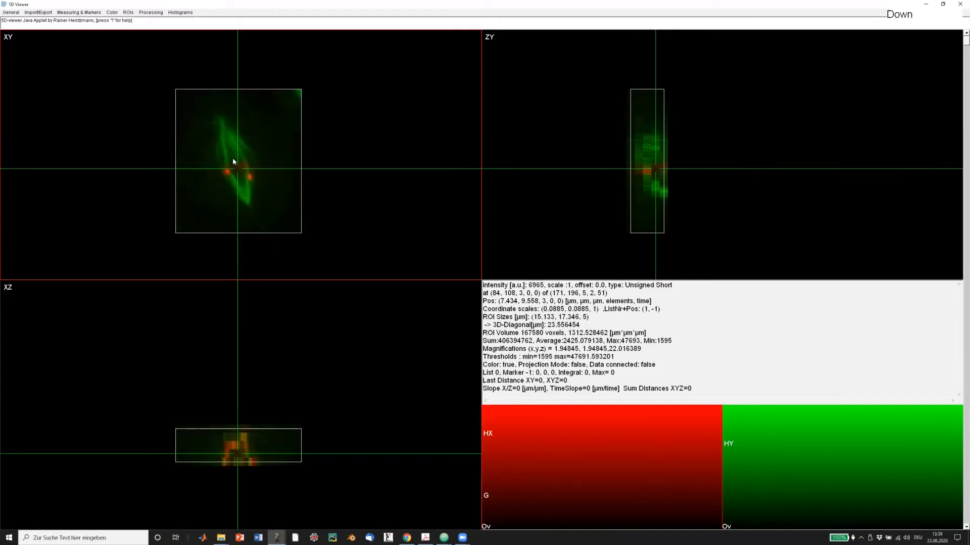
{"action": "key", "text": "Up"}
{"action": "key", "text": "Right"}
{"action": "mouse_move", "coordinate": [245, 163]}
{"action": "left_mouse_down"}
{"action": "mouse_move", "coordinate": [229, 146]}
{"action": "mouse_move", "coordinate": [235, 157]}
{"action": "left_mouse_up"}
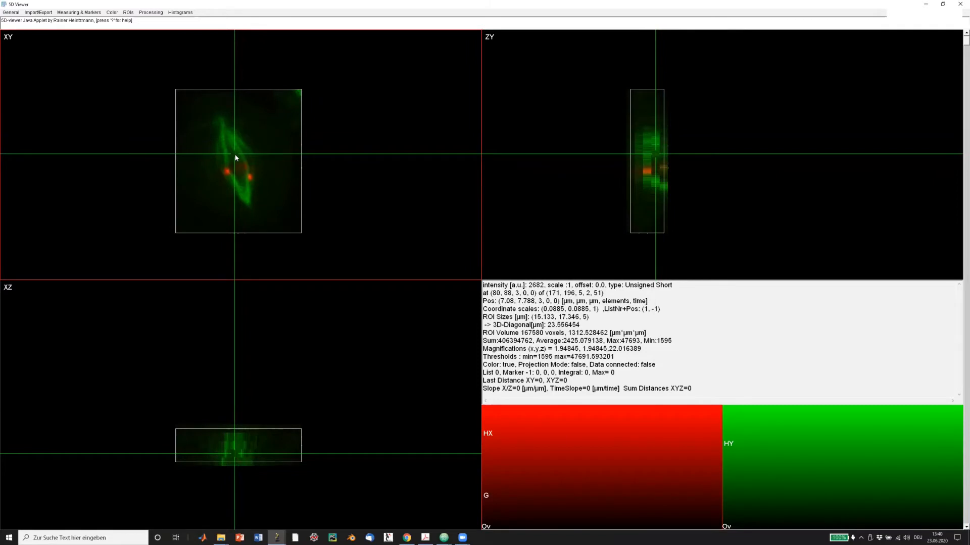
Place the crosshair on the right-hand red chromosome spot at x 102, y 117 and zoom in to about 28x magnification.
{"action": "left_click", "coordinate": [251, 177]}
{"action": "key", "text": "shift+a"}
{"action": "key", "text": "shift+a"}
{"action": "key", "text": "shift+a"}
{"action": "key", "text": "shift+a"}
{"action": "key", "text": "shift+a"}
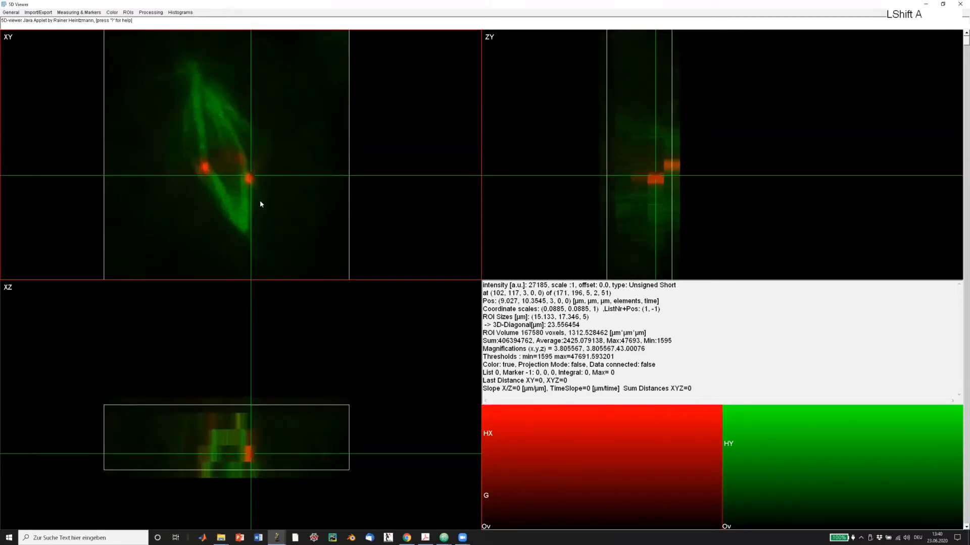
{"action": "key", "text": "shift+a"}
{"action": "key", "text": "shift+a"}
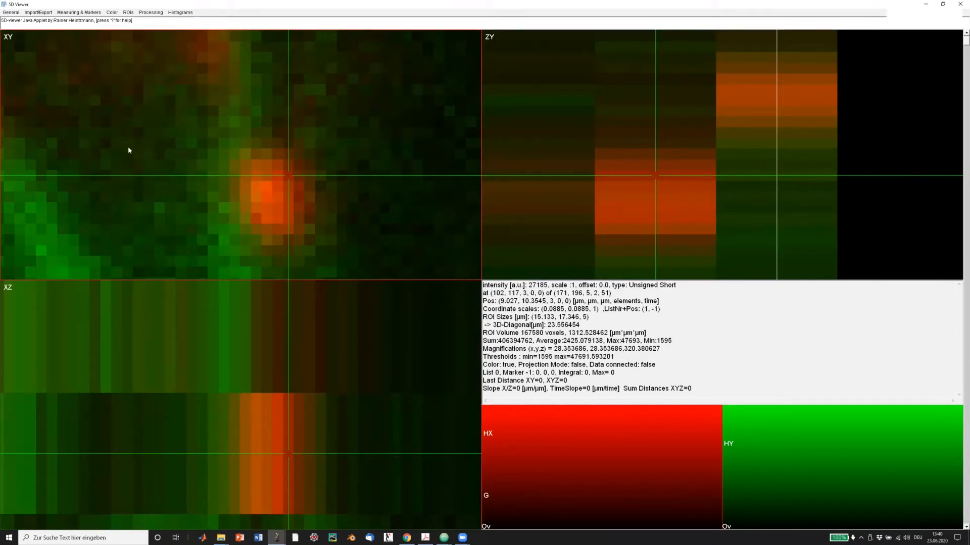
Pan the XY view until both red chromosome spots fit, and place the crosshair between them at x 79, y 113.
{"action": "key", "text": "space"}
{"action": "left_click_drag", "start_coordinate": [29, 81], "coordinate": [150, 101]}
{"action": "left_click", "coordinate": [170, 153]}
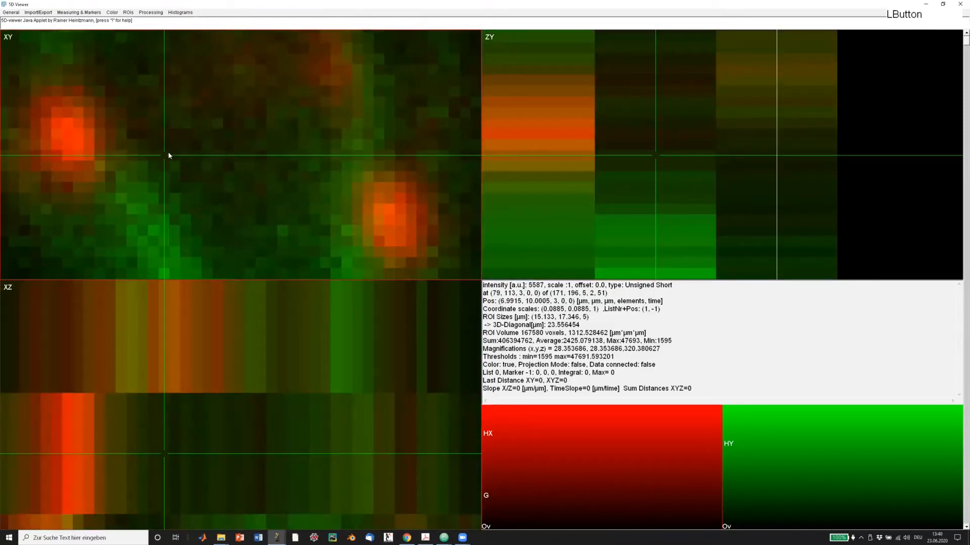
Place the crosshair on the right-hand and left-hand red spots in turn, and move it into the green spindle at x 73, y 69.
{"action": "left_click", "coordinate": [371, 194]}
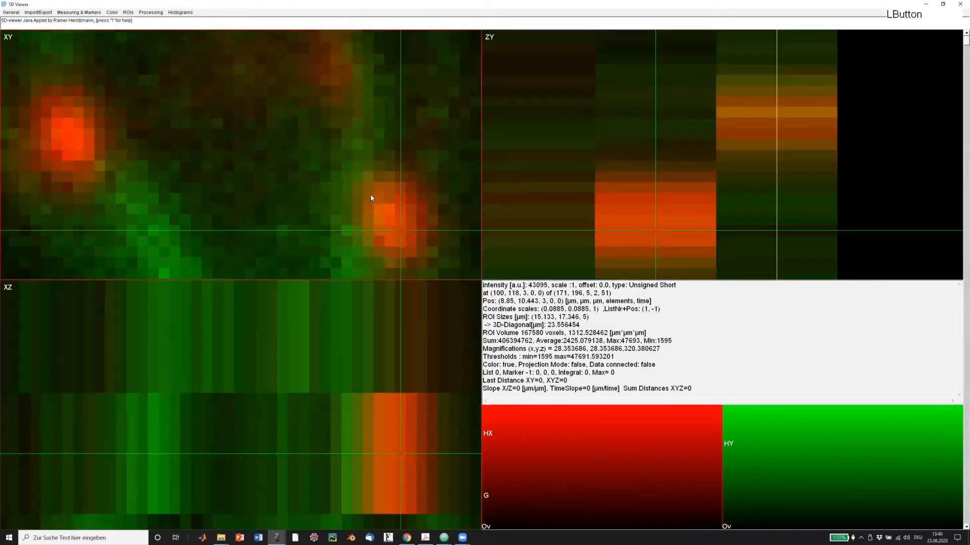
{"action": "left_click", "coordinate": [79, 133]}
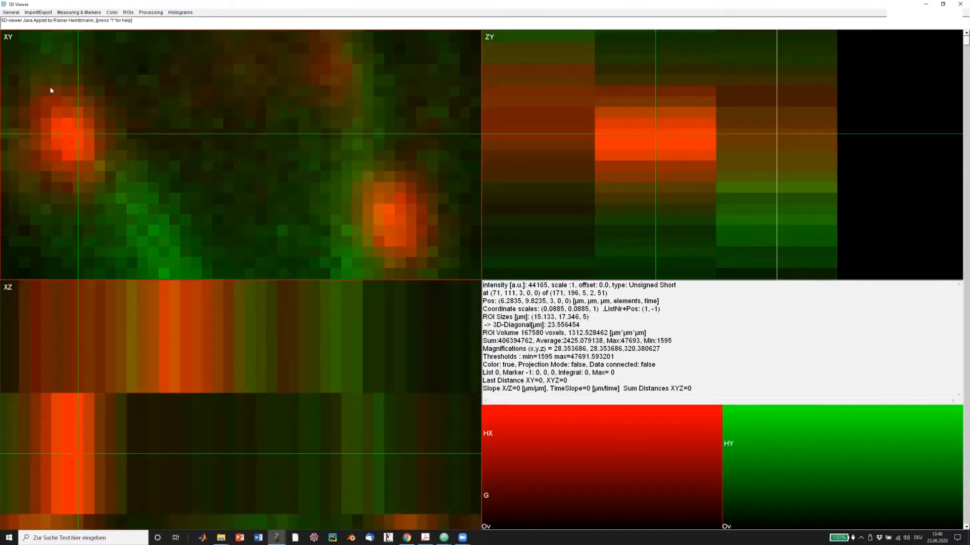
{"action": "key", "text": "space"}
{"action": "left_click_drag", "start_coordinate": [50, 91], "coordinate": [263, 353]}
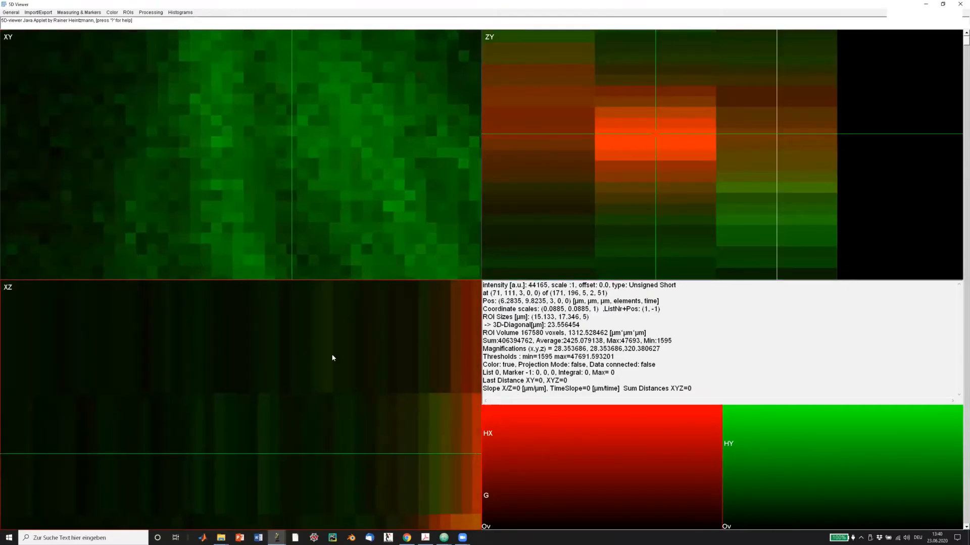
{"action": "left_click", "coordinate": [316, 149]}
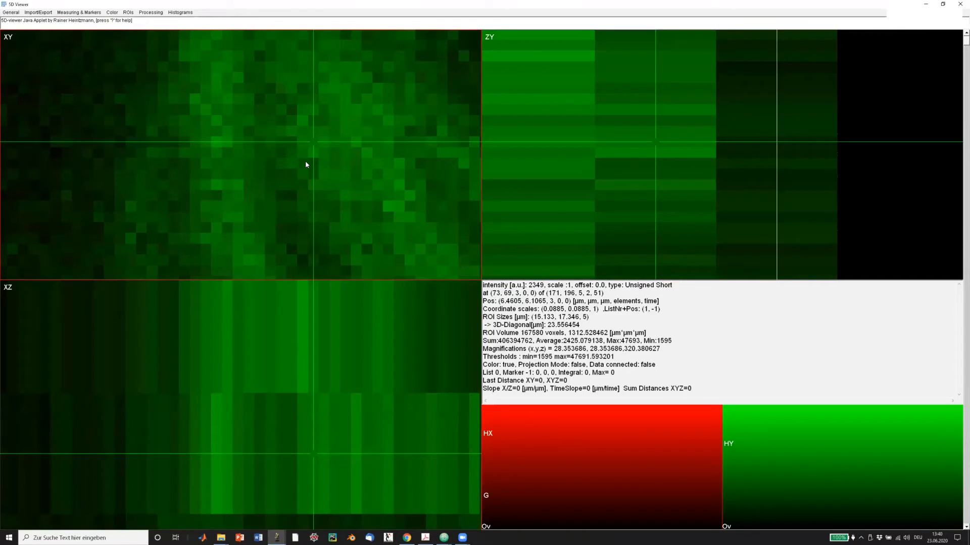
Pan the XY view from the green spindle back to the left-hand red spot and the area beside it.
{"action": "left_click_drag", "start_coordinate": [394, 214], "coordinate": [183, 64]}
{"action": "left_click_drag", "start_coordinate": [228, 175], "coordinate": [332, 47]}
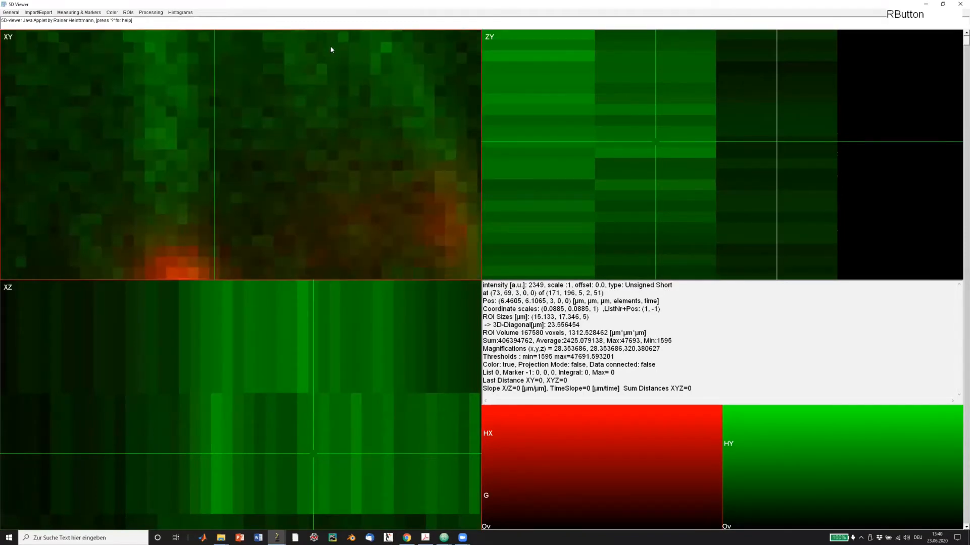
{"action": "left_click_drag", "start_coordinate": [247, 167], "coordinate": [336, 89]}
{"action": "right_click", "coordinate": [336, 89]}
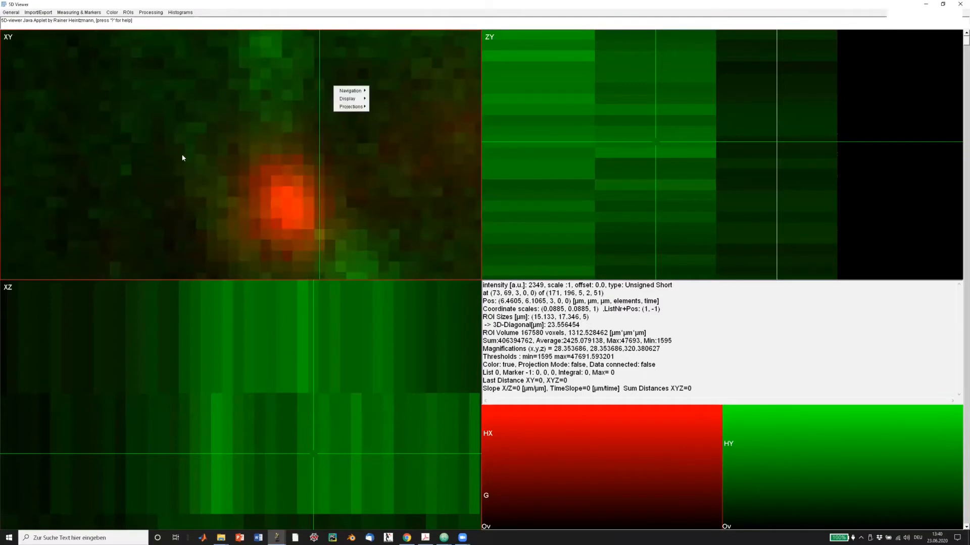
{"action": "left_click", "coordinate": [187, 156]}
{"action": "left_click_drag", "start_coordinate": [236, 146], "coordinate": [362, 58]}
{"action": "right_click", "coordinate": [253, 147]}
{"action": "left_click_drag", "start_coordinate": [232, 135], "coordinate": [68, 225]}
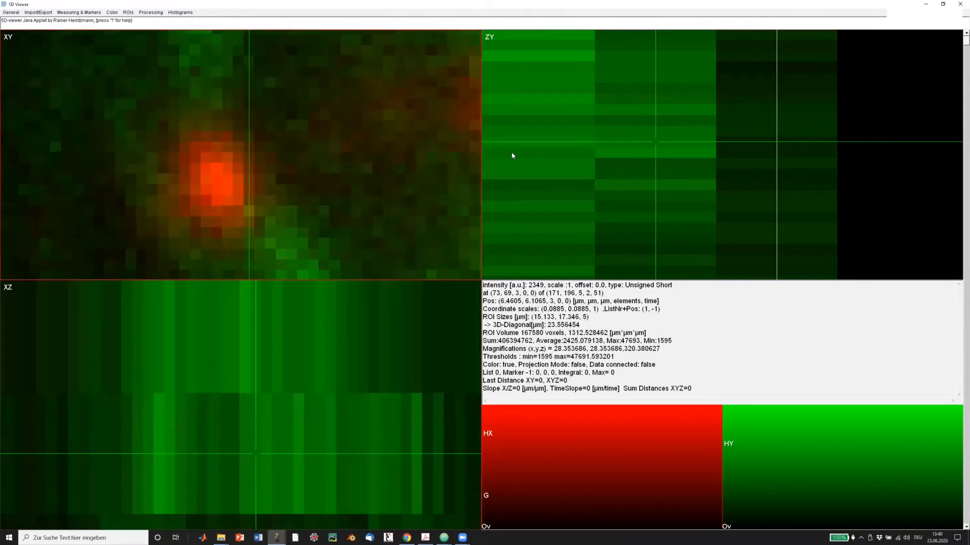
{"action": "left_click_drag", "start_coordinate": [424, 104], "coordinate": [289, 143]}
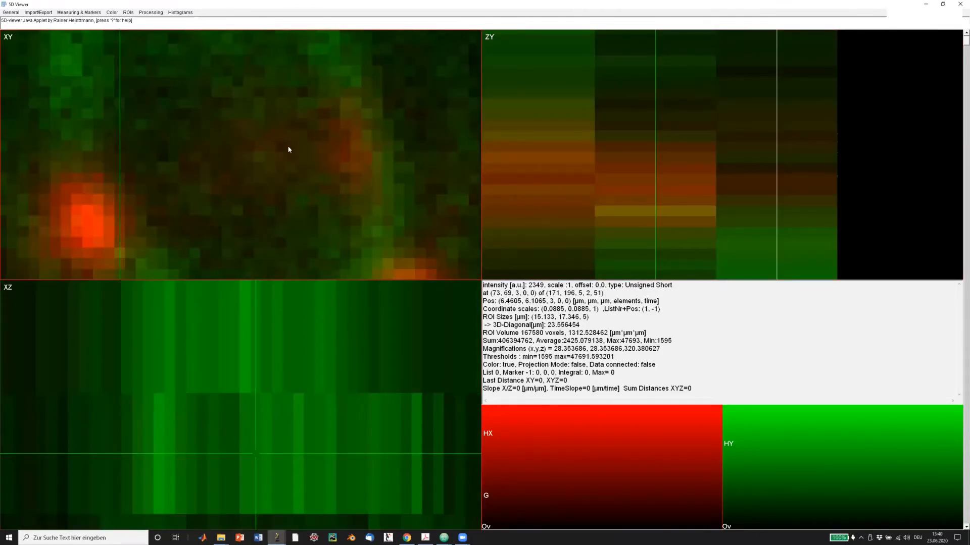
Zoom out to about 7.4x, placing the crosshair at x 99, y 148 and at x 79, y 54 on slice 3.
{"action": "key", "text": "a"}
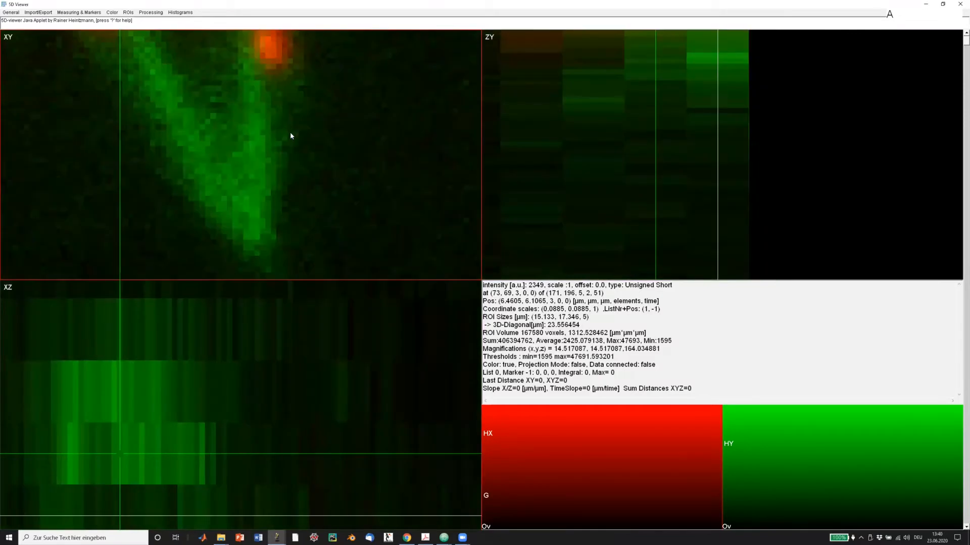
{"action": "left_click", "coordinate": [247, 174]}
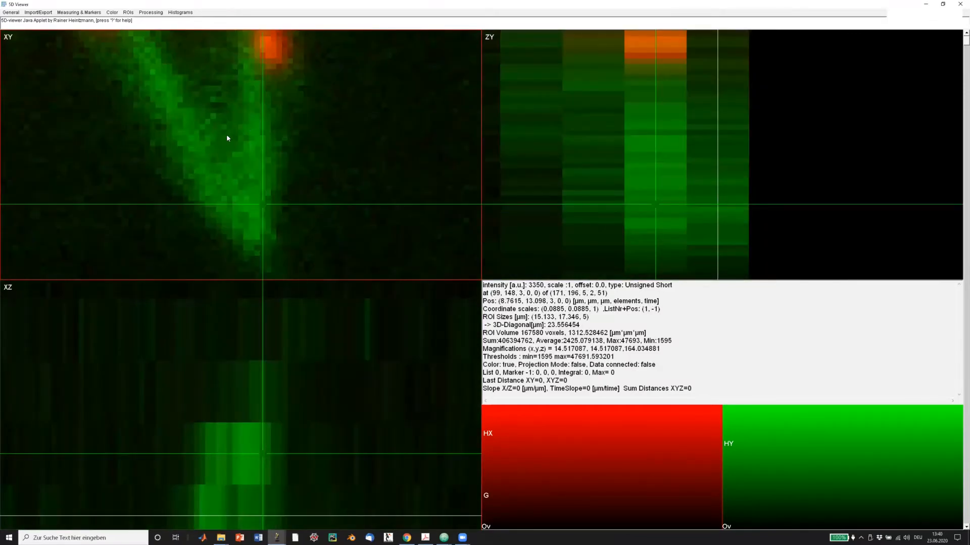
{"action": "key", "text": "a"}
{"action": "left_click", "coordinate": [223, 182]}
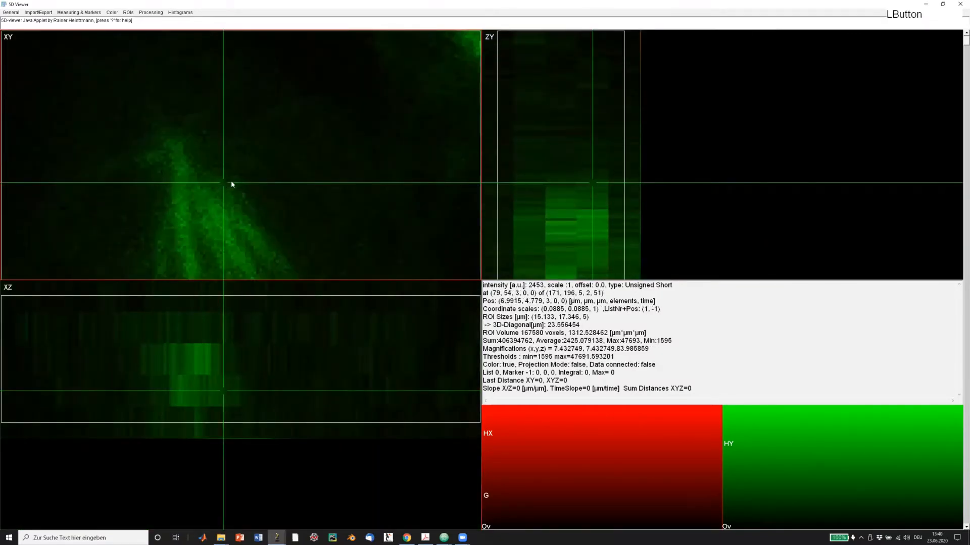
Initialize the display to fit the whole stack, and place the crosshair at x 78, y 97 on slice 2.
{"action": "key", "text": "a"}
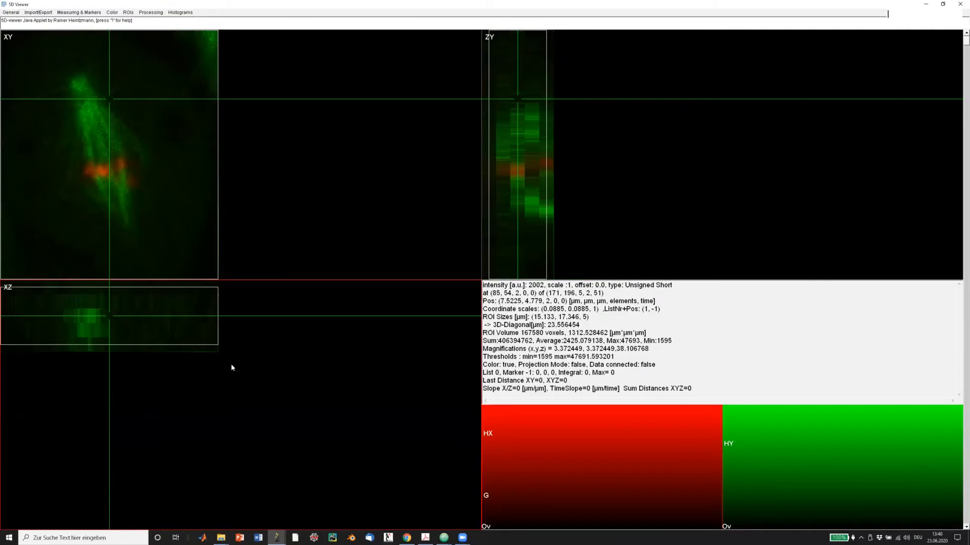
{"action": "left_click", "coordinate": [161, 330]}
{"action": "key", "text": "i"}
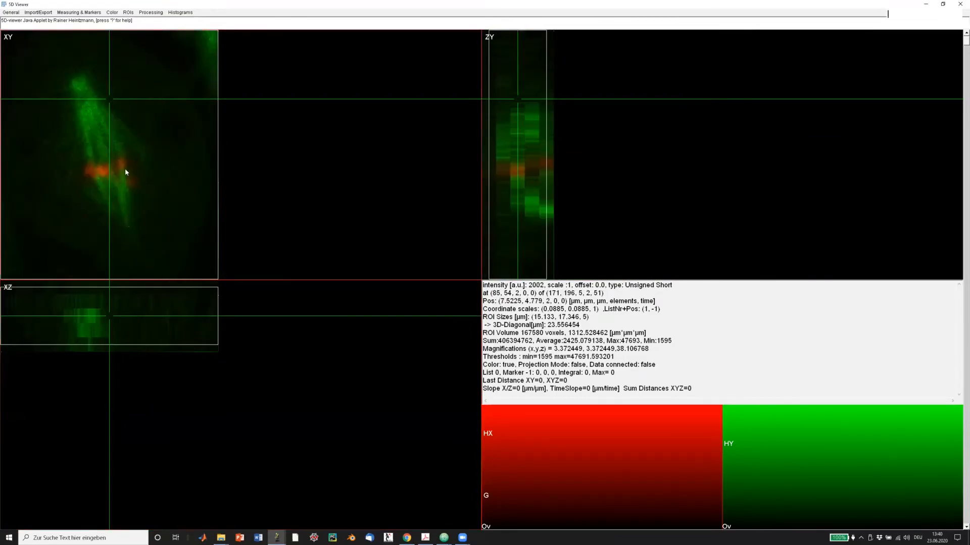
{"action": "left_click", "coordinate": [100, 154]}
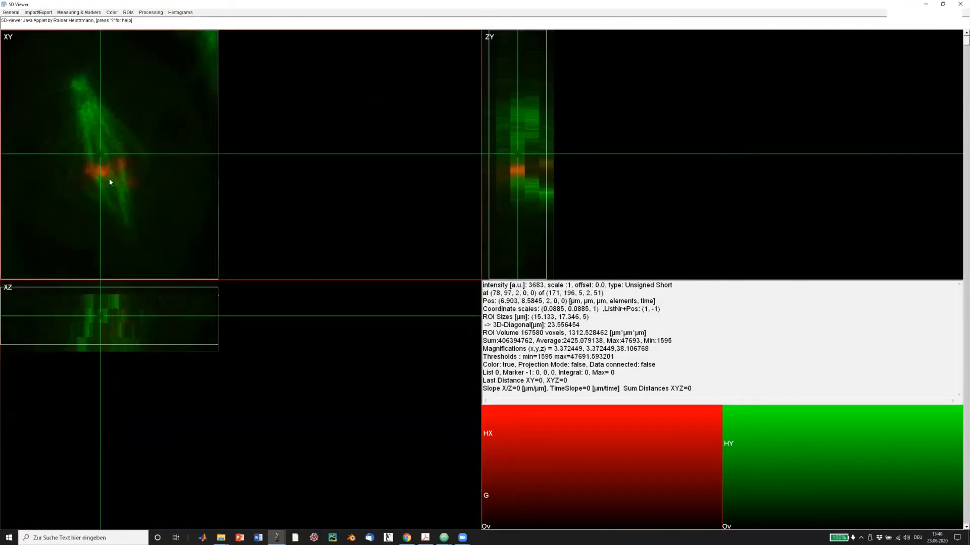
Zoom in on the chromosomes to about 16x magnification and back out to about 10.3x.
{"action": "key", "text": "shift+a"}
{"action": "key", "text": "shift+a"}
{"action": "key", "text": "shift+a"}
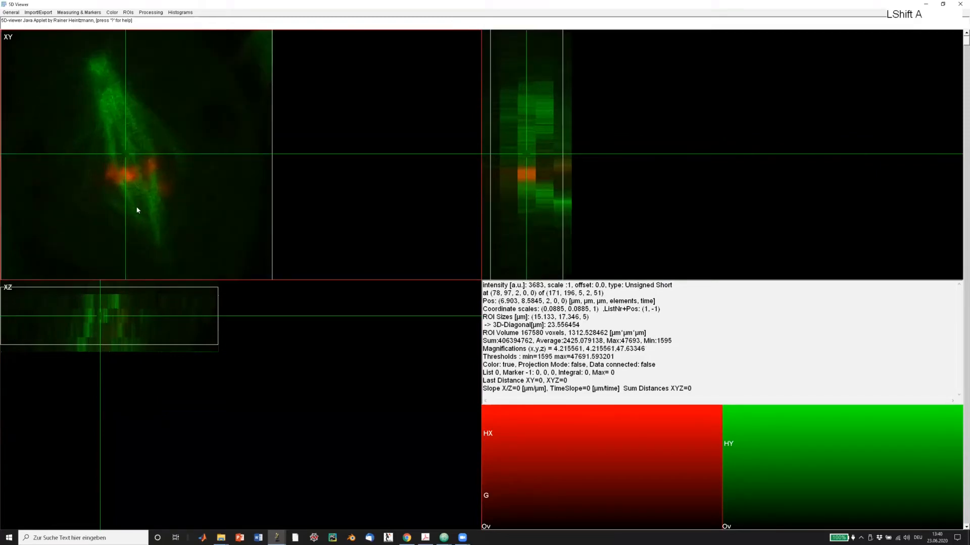
{"action": "key", "text": "shift+a"}
{"action": "key", "text": "shift+a"}
{"action": "key", "text": "shift+a"}
{"action": "key", "text": "shift+a"}
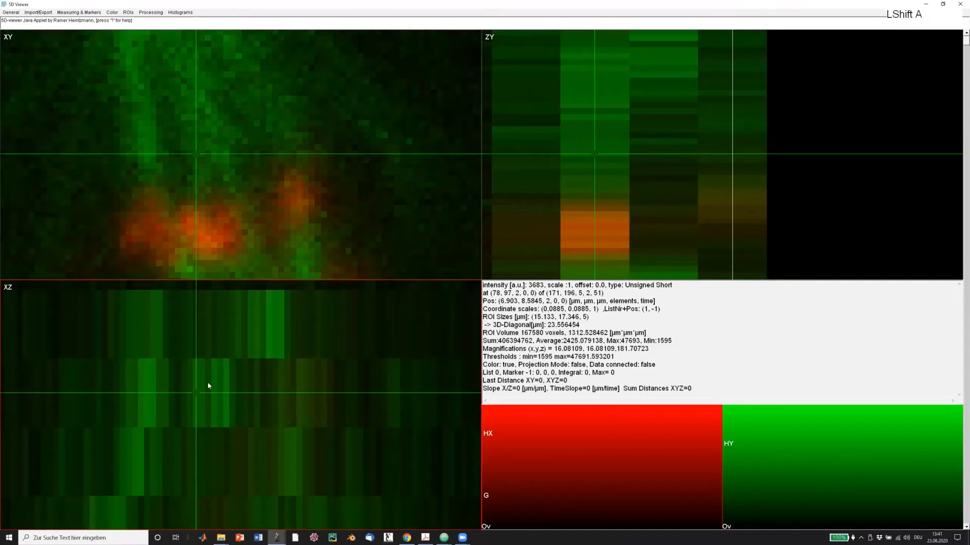
{"action": "key", "text": "a"}
{"action": "key", "text": "a"}
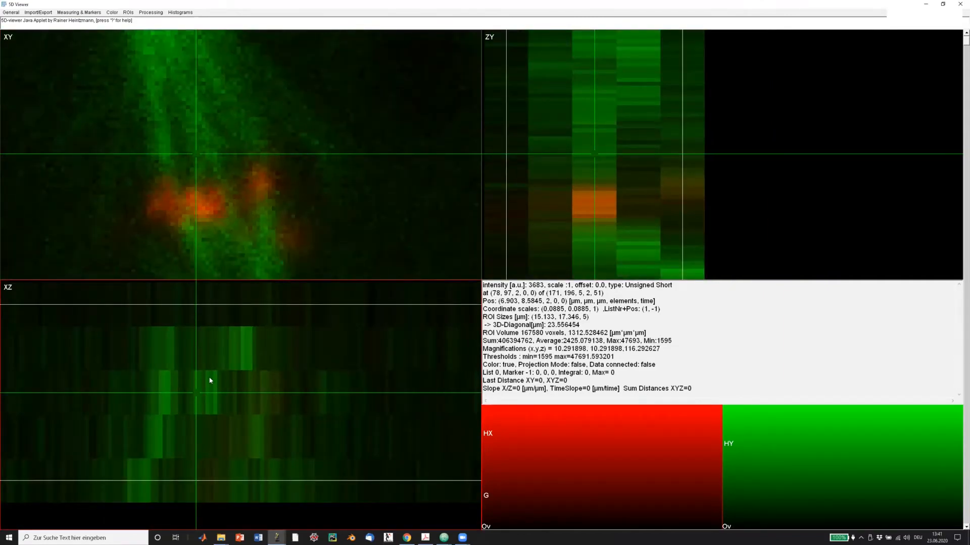
Place the crosshair on the central chromosome at x 81, y 109, and highlight the voxel information text for reading.
{"action": "left_click", "coordinate": [207, 200]}
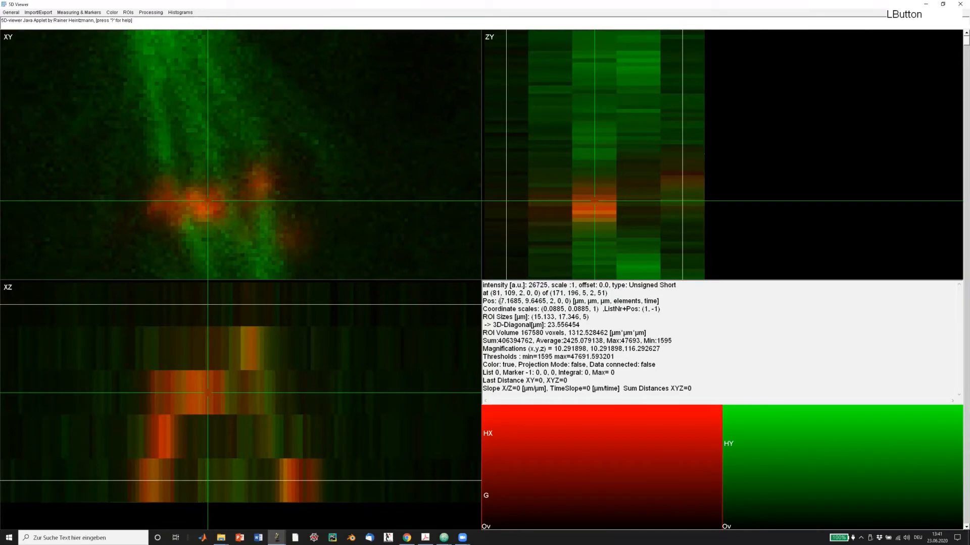
{"action": "left_click_drag", "start_coordinate": [500, 301], "coordinate": [572, 301]}
{"action": "left_click", "coordinate": [519, 313]}
{"action": "left_click_drag", "start_coordinate": [727, 390], "coordinate": [482, 284]}
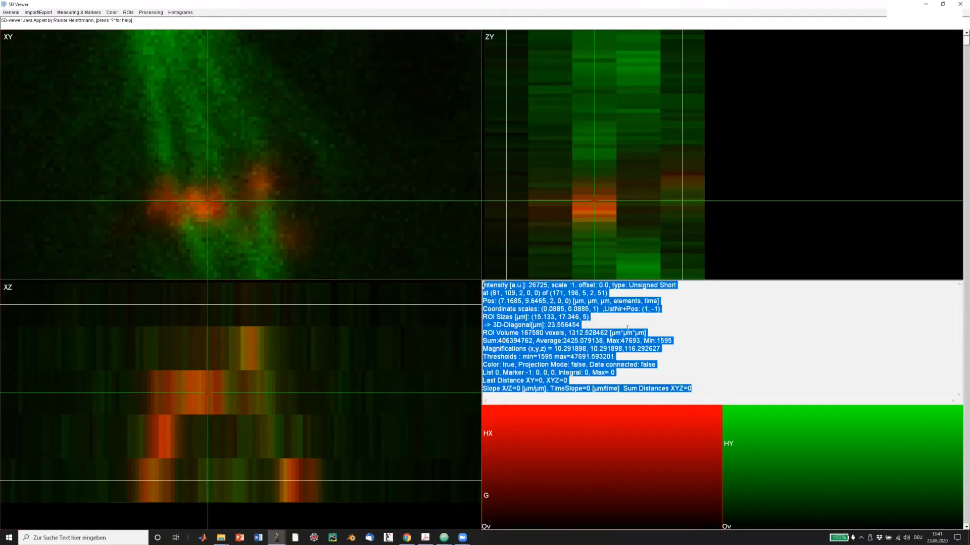
{"action": "left_click", "coordinate": [570, 322]}
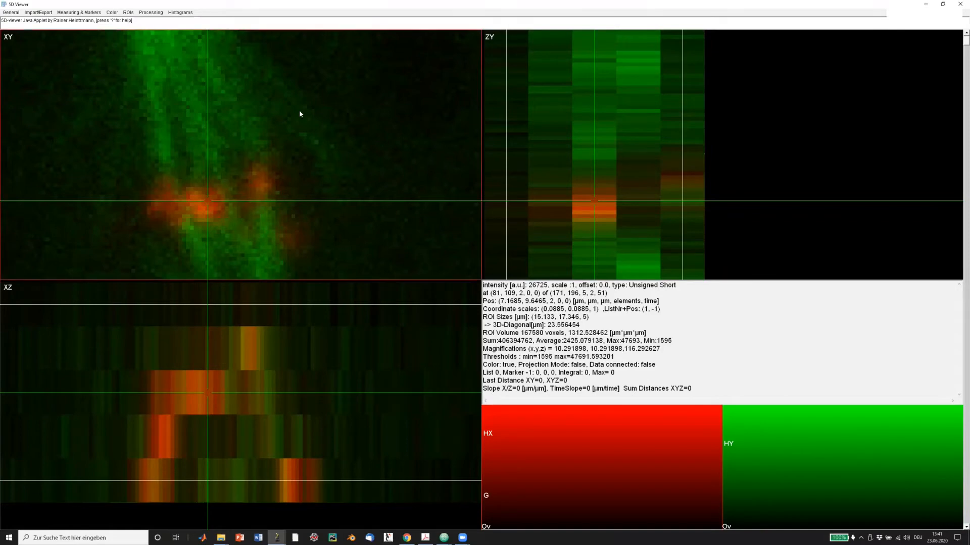
Use the XY view's Zoom in display command to reach about 12.9x, and zoom back out to about 10.3x.
{"action": "right_click", "coordinate": [106, 89]}
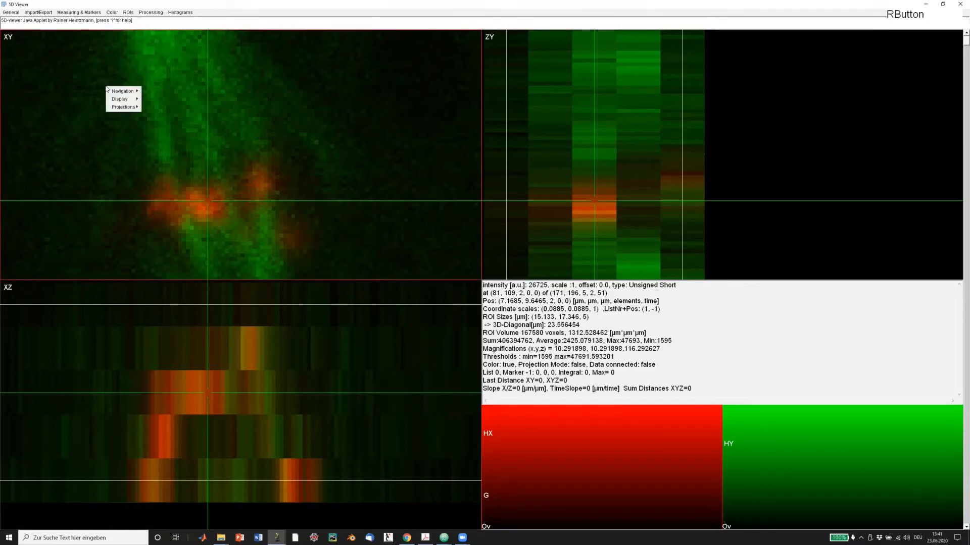
{"action": "mouse_move", "coordinate": [121, 100]}
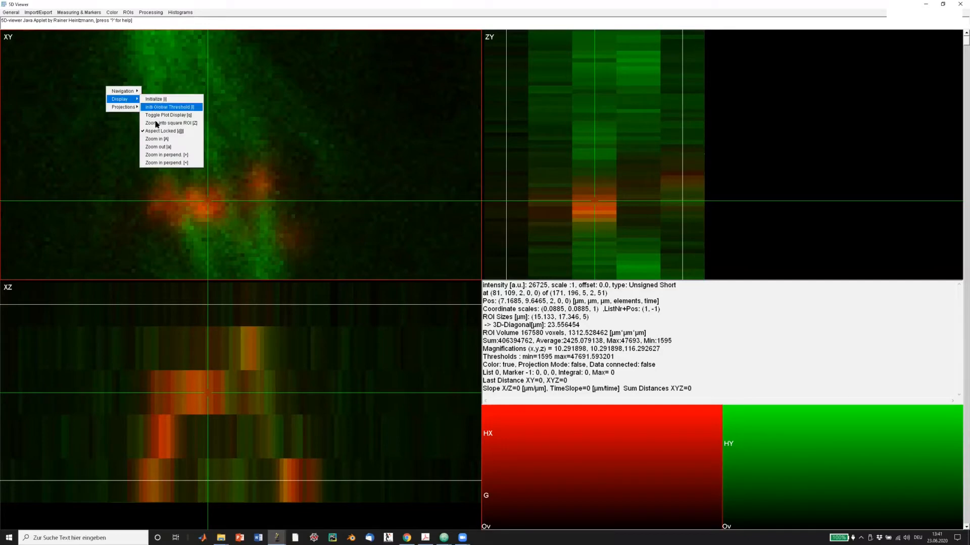
{"action": "left_click", "coordinate": [184, 141]}
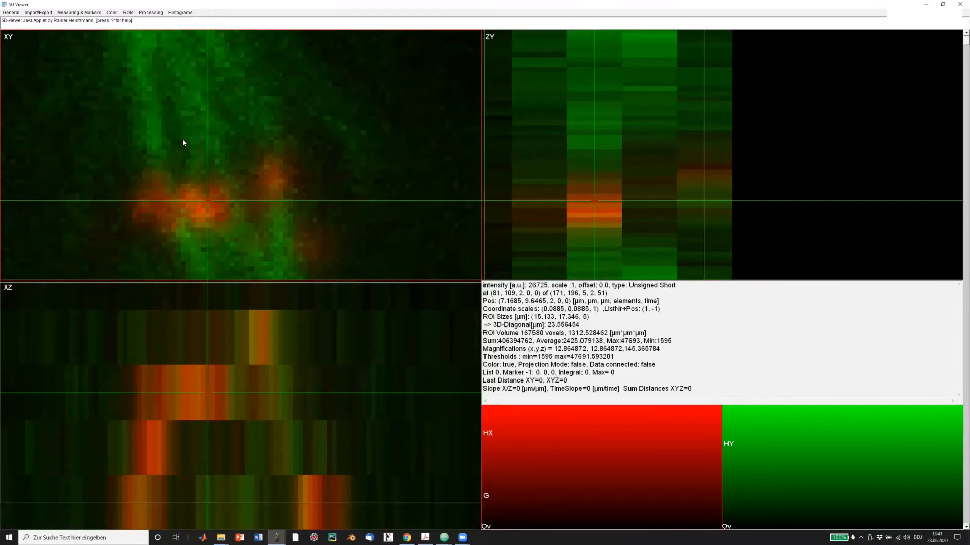
{"action": "key", "text": "a"}
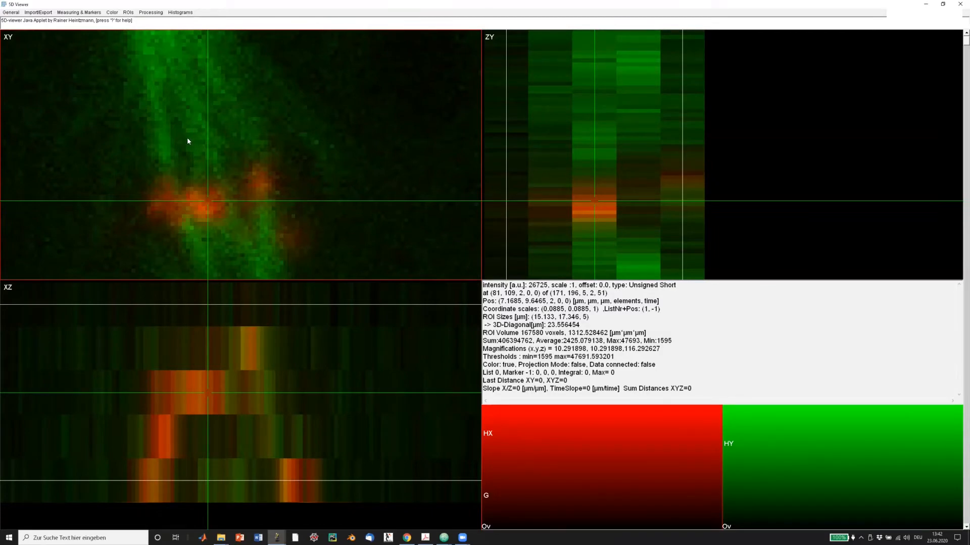
Move the crosshair across the chromosomes to x 85, y 105 on slice 2, and zoom out to about 6.6x.
{"action": "left_click_drag", "start_coordinate": [187, 141], "coordinate": [212, 195]}
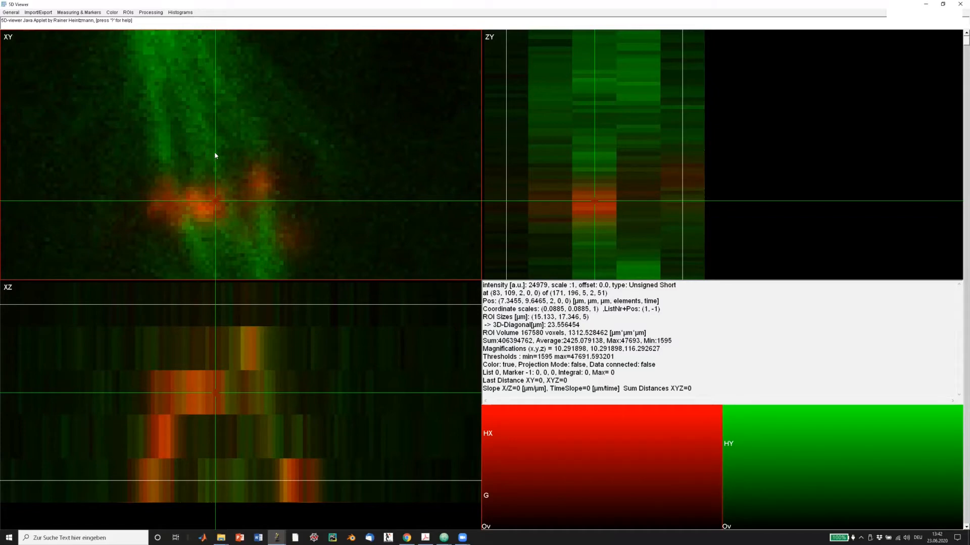
{"action": "left_click", "coordinate": [270, 174]}
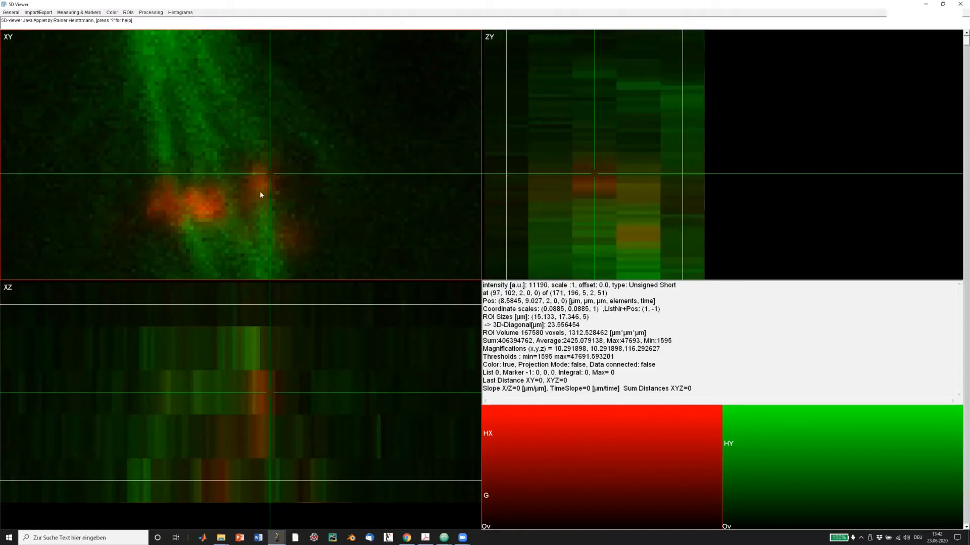
{"action": "left_click", "coordinate": [221, 187]}
{"action": "key", "text": "a"}
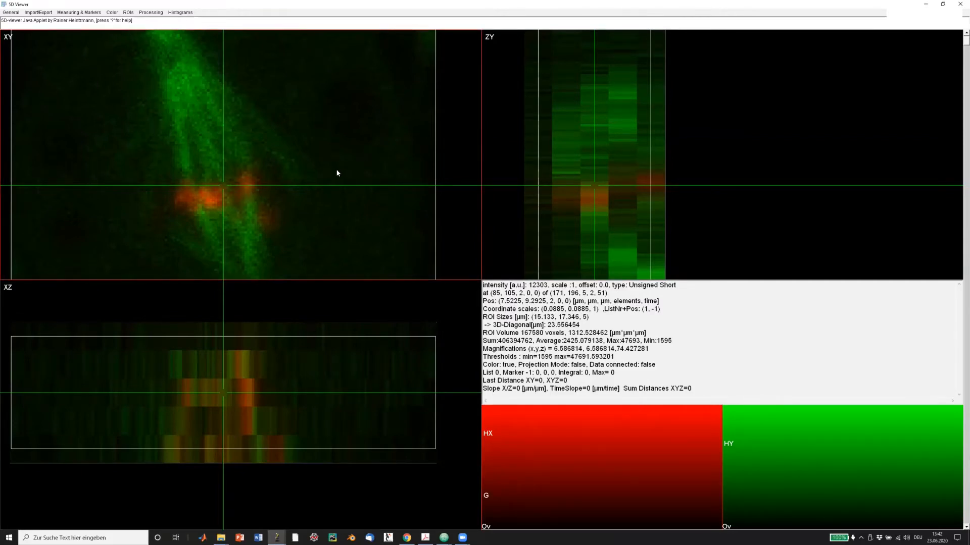
Examine the context options of the XY, XZ and ZY views and the color maps offered for the red channel plot.
{"action": "right_click", "coordinate": [127, 138]}
{"action": "right_click", "coordinate": [132, 384]}
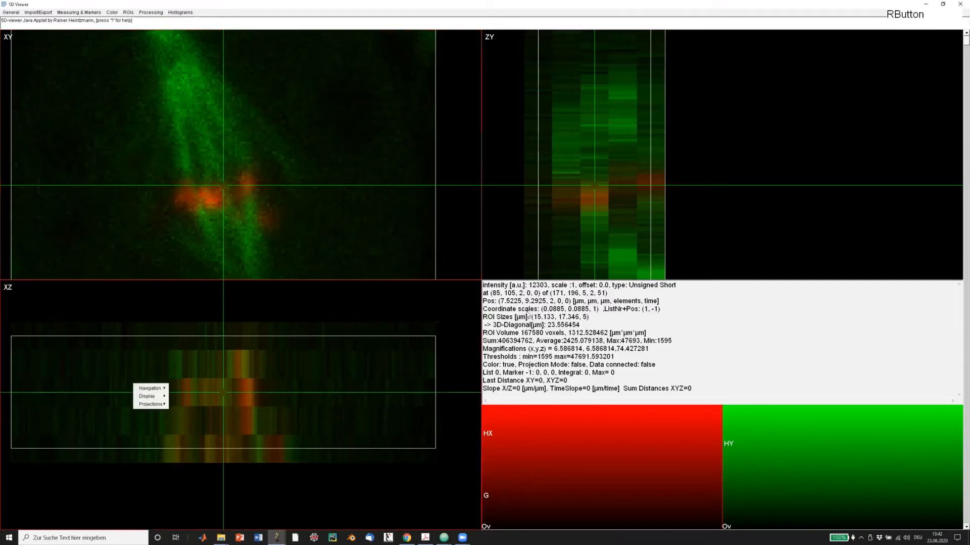
{"action": "right_click", "coordinate": [625, 139]}
{"action": "left_click", "coordinate": [581, 458]}
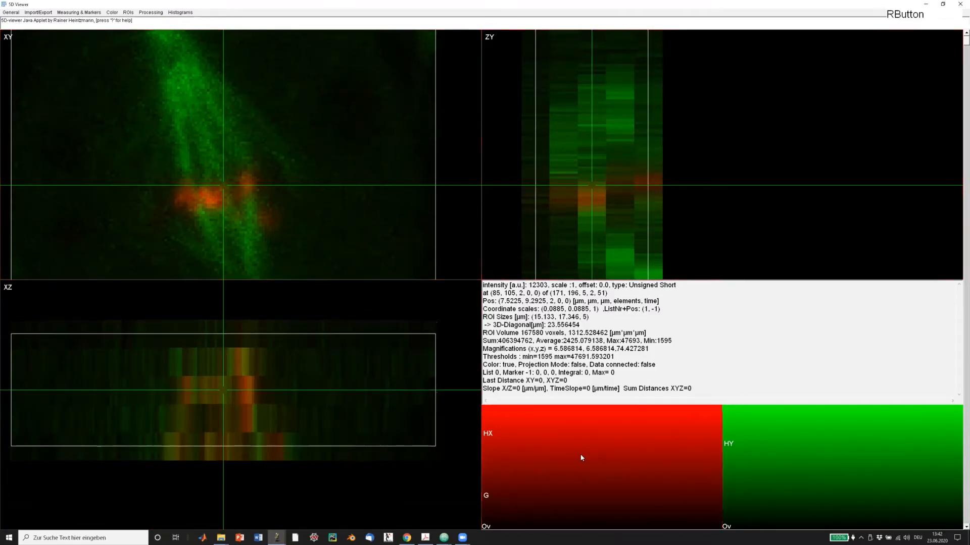
{"action": "right_click", "coordinate": [581, 458]}
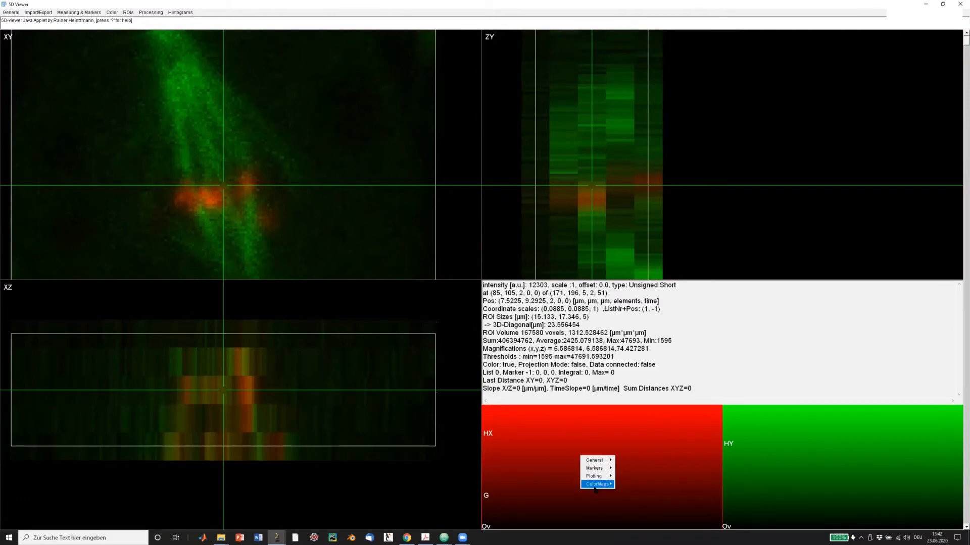
{"action": "mouse_move", "coordinate": [601, 489]}
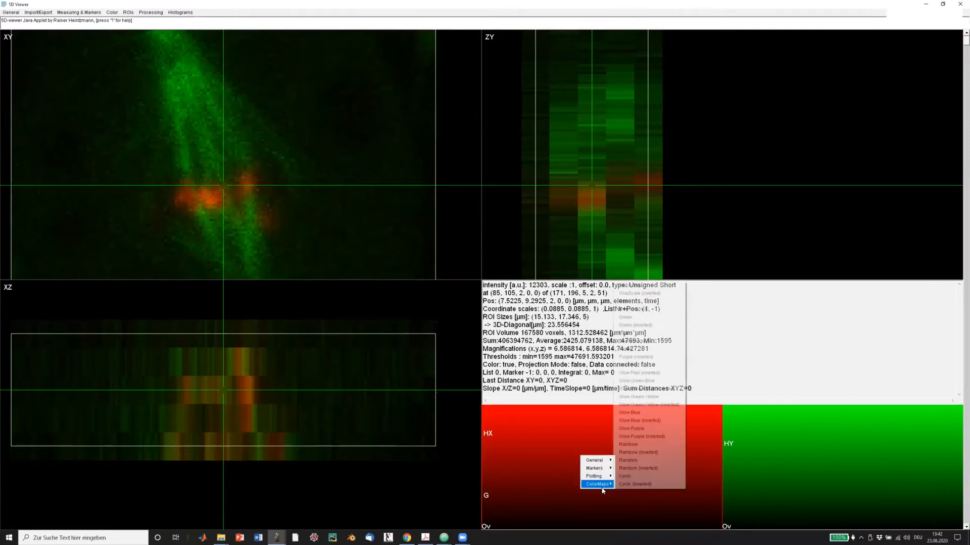
{"action": "left_click", "coordinate": [553, 473]}
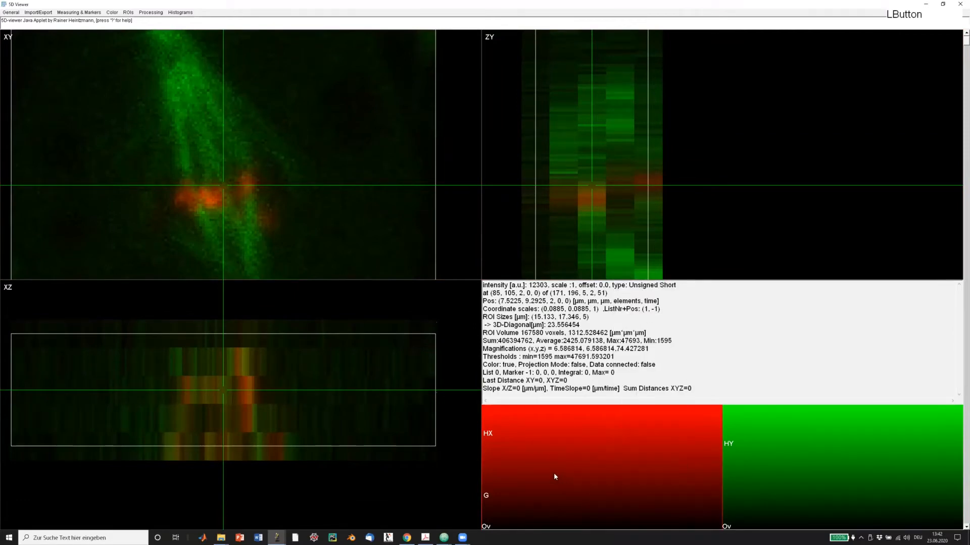
Examine the context options of the channel plots and the text display and font size options of the voxel information text.
{"action": "left_click", "coordinate": [617, 453]}
{"action": "left_click", "coordinate": [580, 440]}
{"action": "left_click", "coordinate": [798, 437]}
{"action": "right_click", "coordinate": [573, 446]}
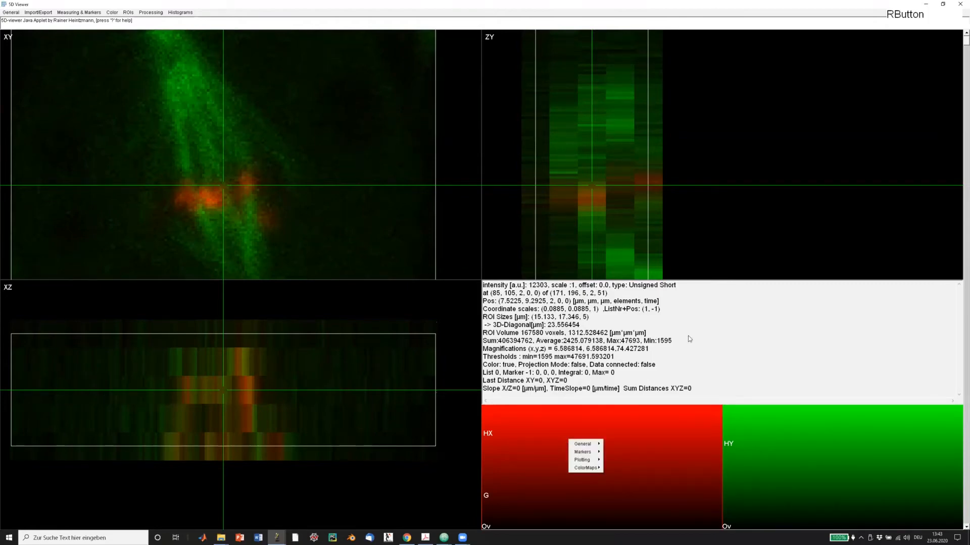
{"action": "right_click", "coordinate": [697, 324]}
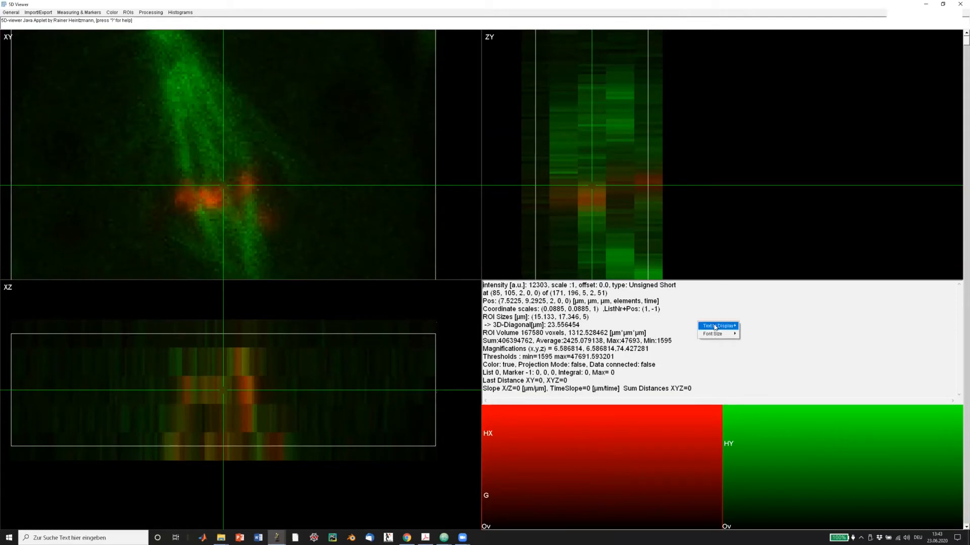
{"action": "mouse_move", "coordinate": [714, 327]}
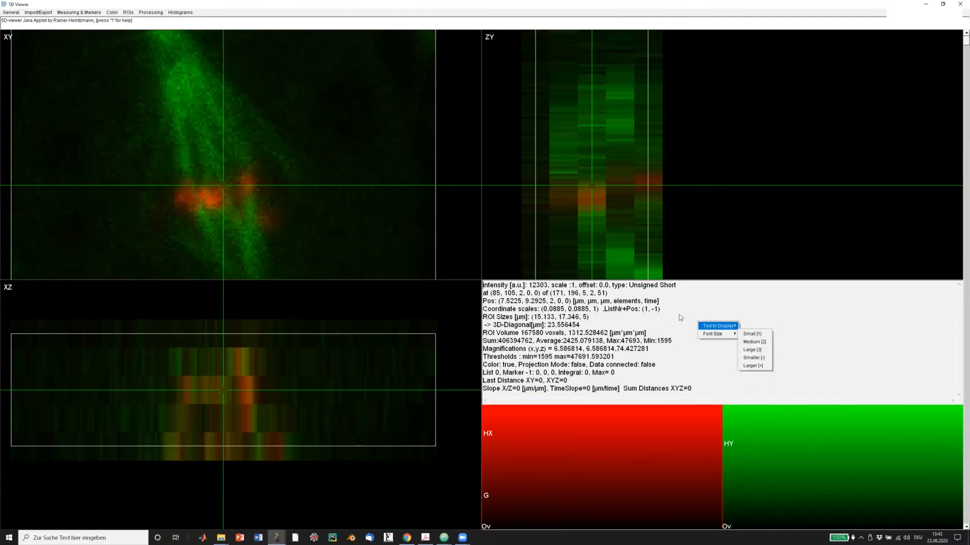
Review the information text's context options, move the crosshair to x 96, y 97, and examine the color commands.
{"action": "right_click", "coordinate": [646, 323]}
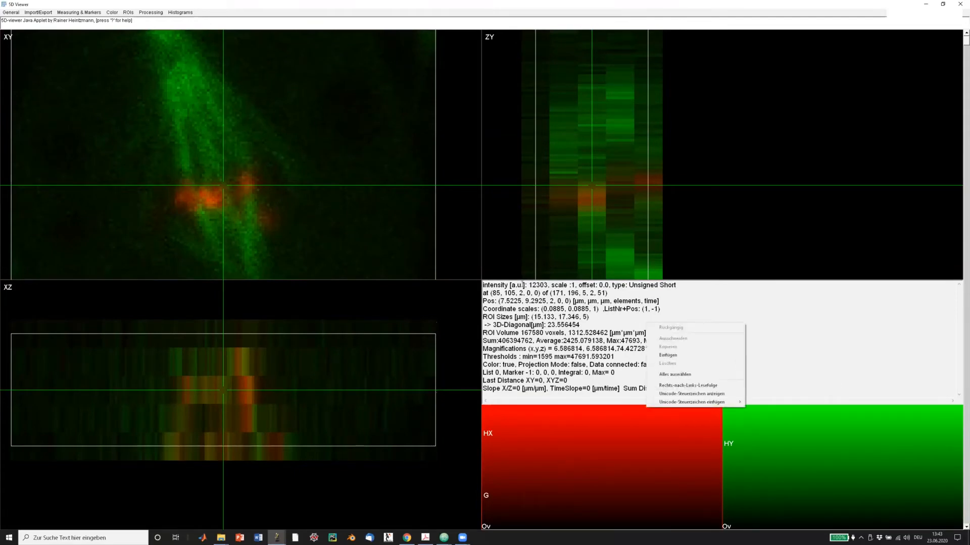
{"action": "left_click", "coordinate": [330, 188]}
{"action": "left_click", "coordinate": [251, 165]}
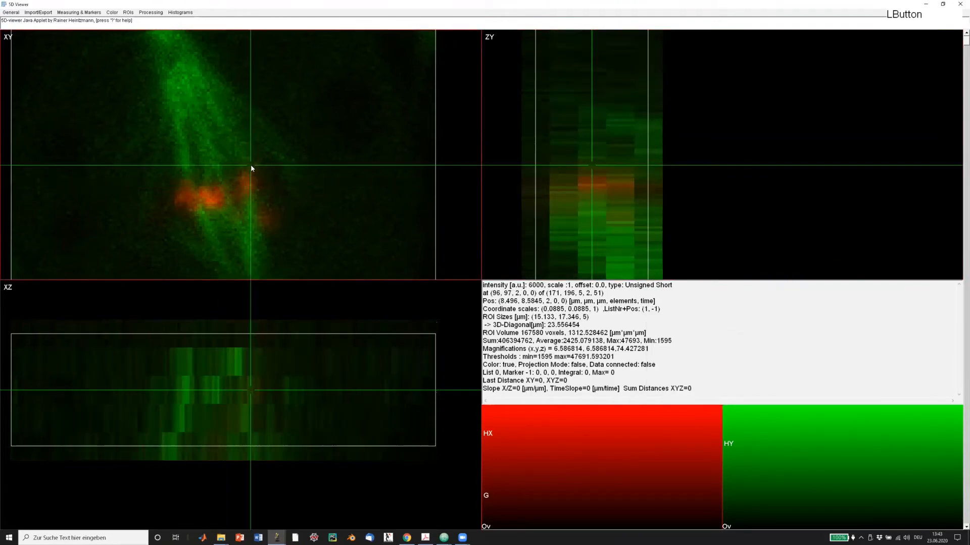
{"action": "left_click", "coordinate": [10, 14]}
{"action": "mouse_move", "coordinate": [116, 13]}
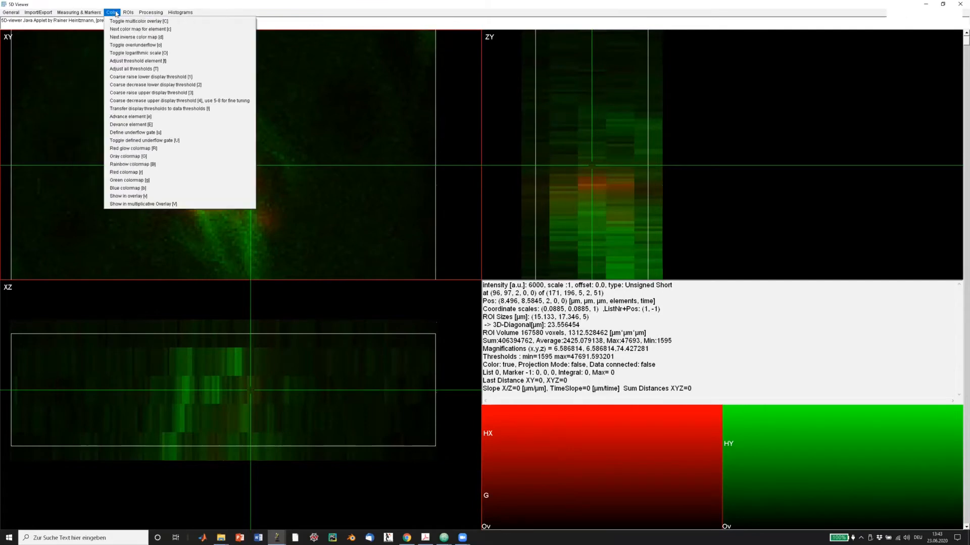
{"action": "left_click", "coordinate": [240, 7]}
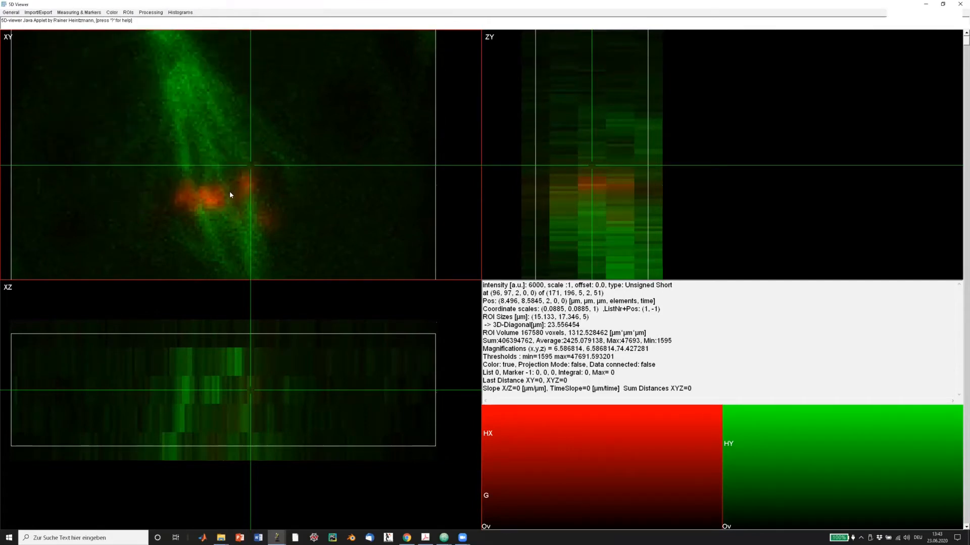
Examine the measuring and marker commands and the XY view's context options, and place the crosshair at x 74, y 107.
{"action": "left_click", "coordinate": [217, 201]}
{"action": "left_click", "coordinate": [212, 196]}
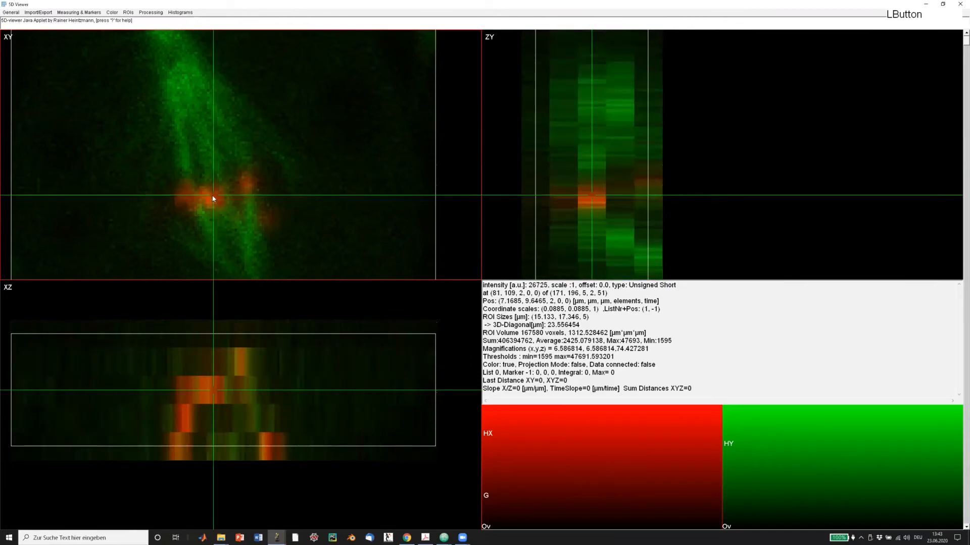
{"action": "left_click", "coordinate": [78, 13]}
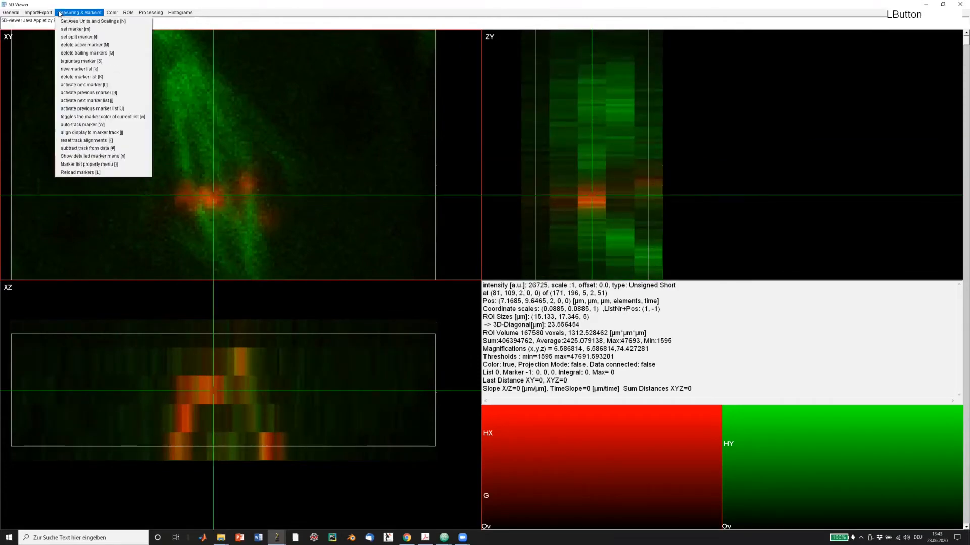
{"action": "left_click", "coordinate": [206, 98]}
{"action": "right_click", "coordinate": [170, 112]}
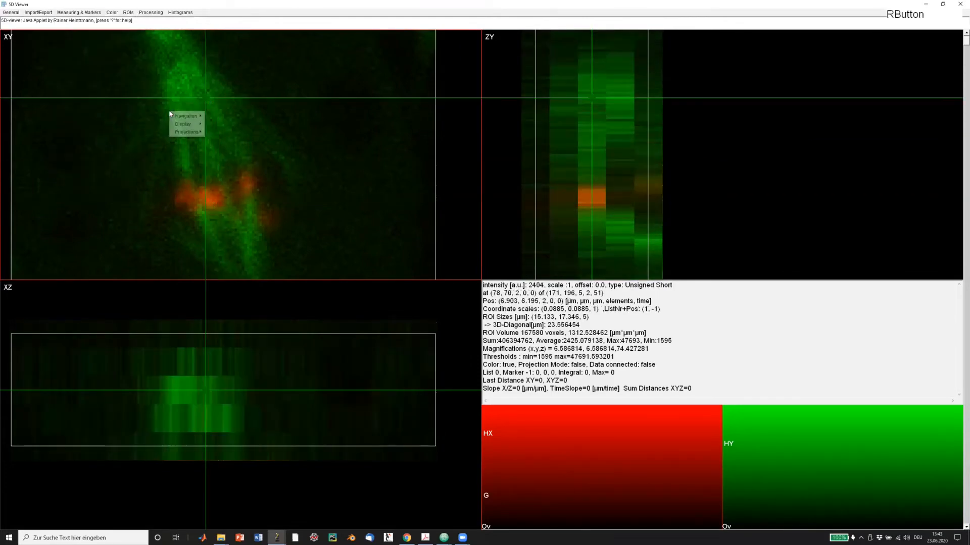
{"action": "left_click", "coordinate": [122, 107]}
{"action": "left_click", "coordinate": [196, 190]}
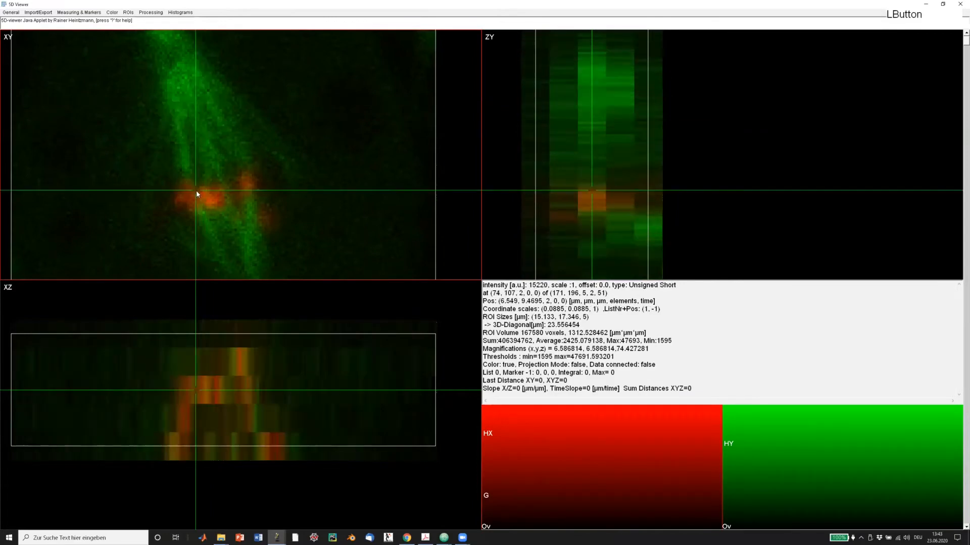
Move the crosshair across the chromosomes on slice 2, through x 79 and x 90, to x 84, y 102.
{"action": "left_click", "coordinate": [210, 196]}
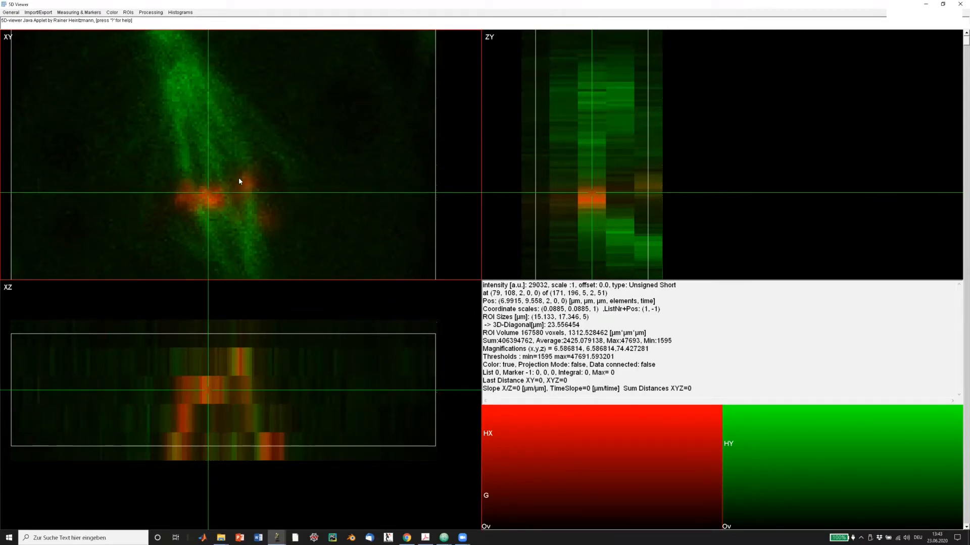
{"action": "left_click", "coordinate": [236, 190]}
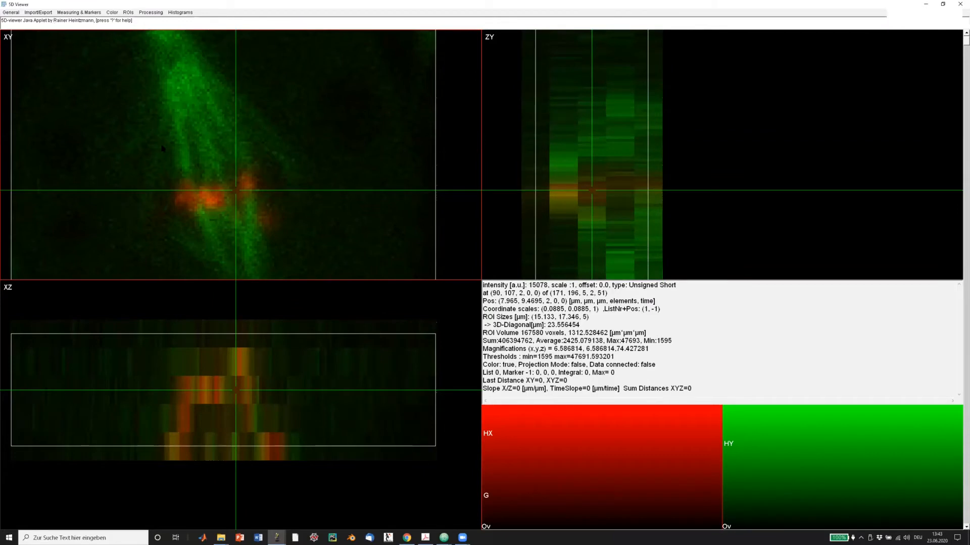
{"action": "left_click", "coordinate": [221, 179]}
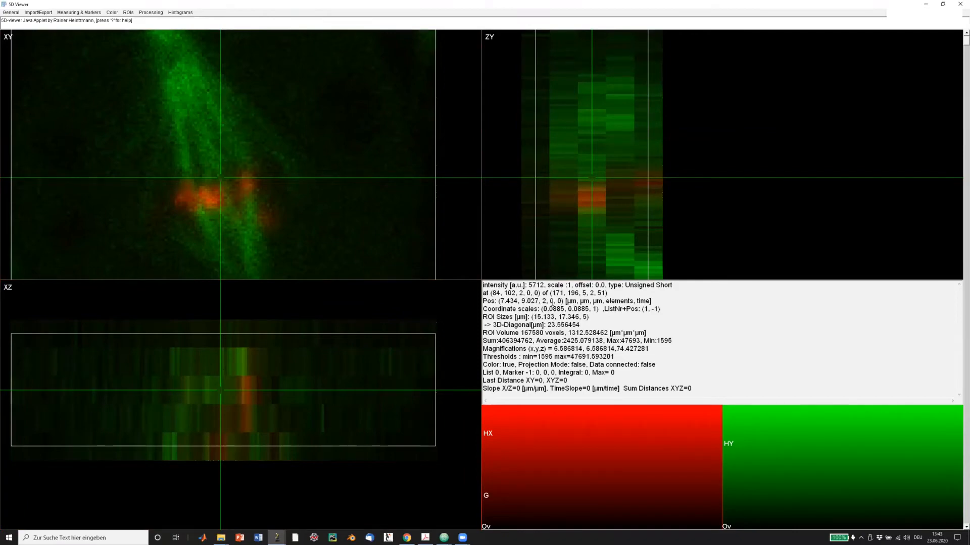
Move the crosshair to x 80, y 102, zoom all views in to about 31.4x, and zoom back out to about 6.6x.
{"action": "mouse_move", "coordinate": [225, 400]}
{"action": "left_mouse_down"}
{"action": "mouse_move", "coordinate": [237, 386]}
{"action": "mouse_move", "coordinate": [225, 393]}
{"action": "left_mouse_up"}
{"action": "key", "text": "shift+a"}
{"action": "key", "text": "shift+a"}
{"action": "key", "text": "shift+a"}
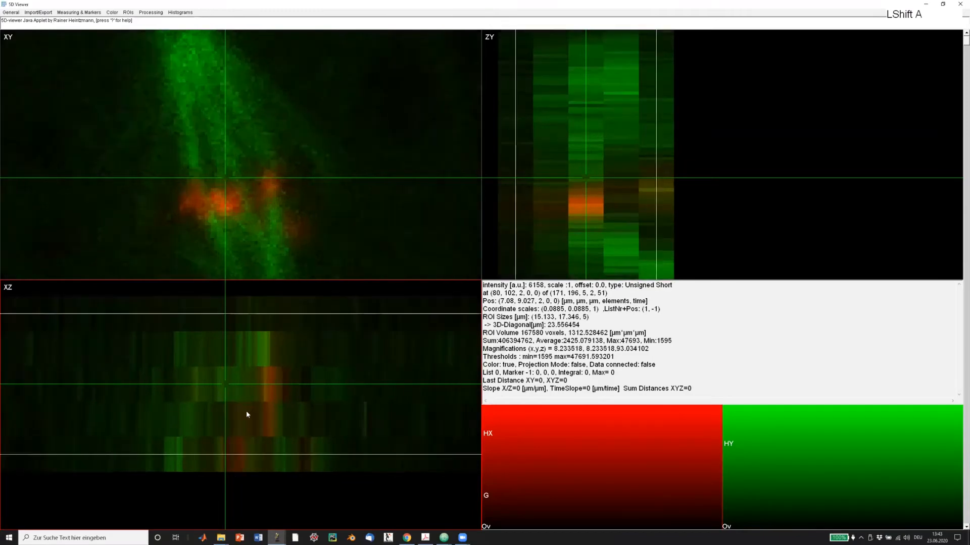
{"action": "key", "text": "shift+a"}
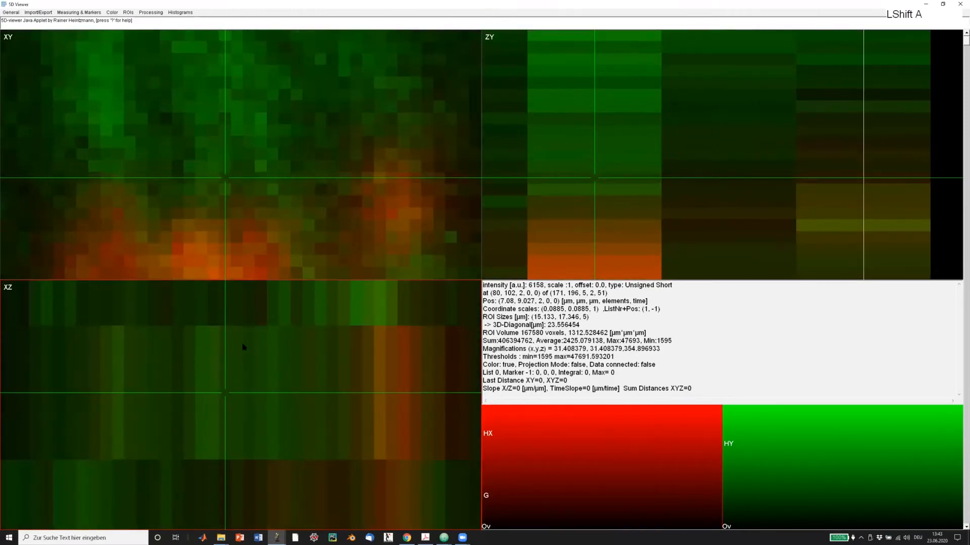
{"action": "key", "text": "a"}
{"action": "key", "text": "a"}
{"action": "key", "text": "a"}
{"action": "key", "text": "a"}
{"action": "key", "text": "a"}
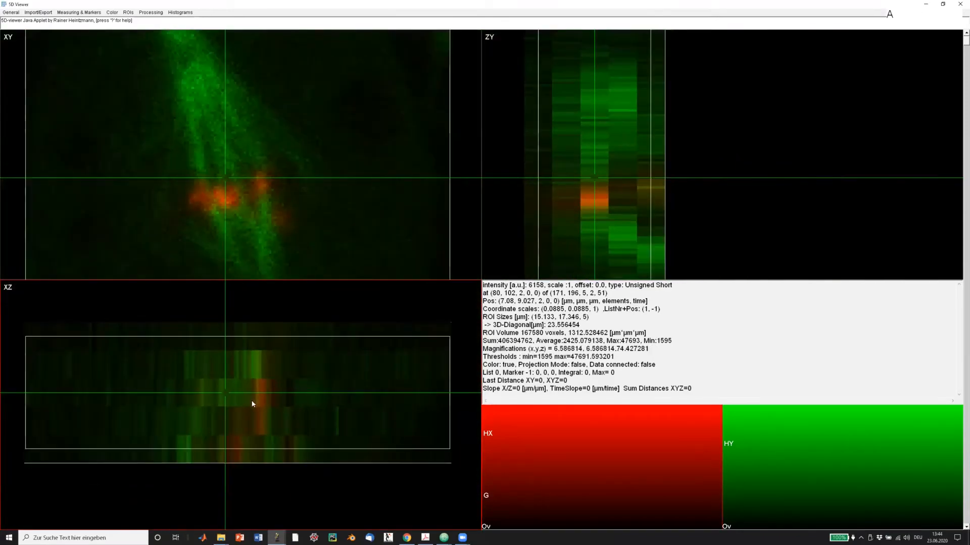
Move the crosshair to x 69, y 110 on slice 3, zoom to about 10.3x and back, and shift it to x 74, y 111.
{"action": "left_click_drag", "start_coordinate": [238, 398], "coordinate": [237, 418]}
{"action": "left_click", "coordinate": [197, 201]}
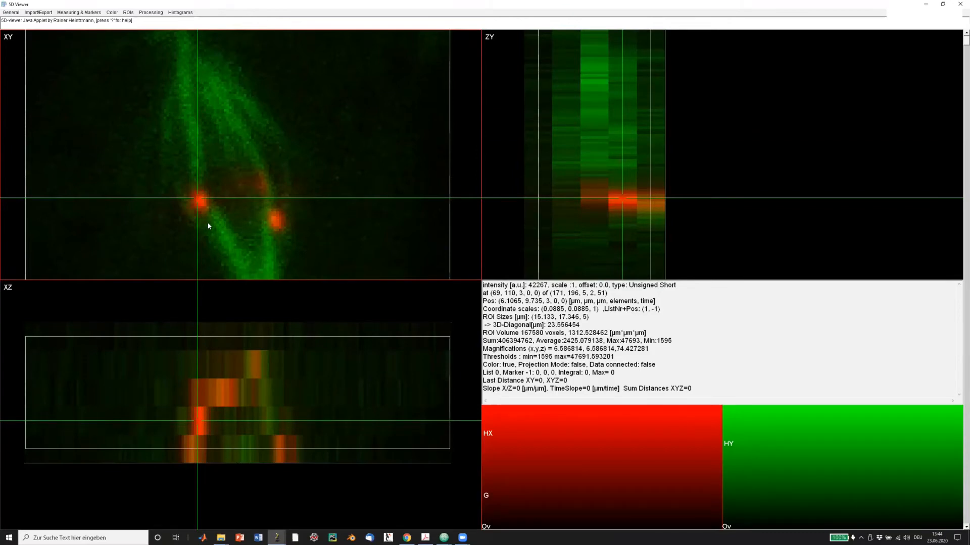
{"action": "key", "text": "a"}
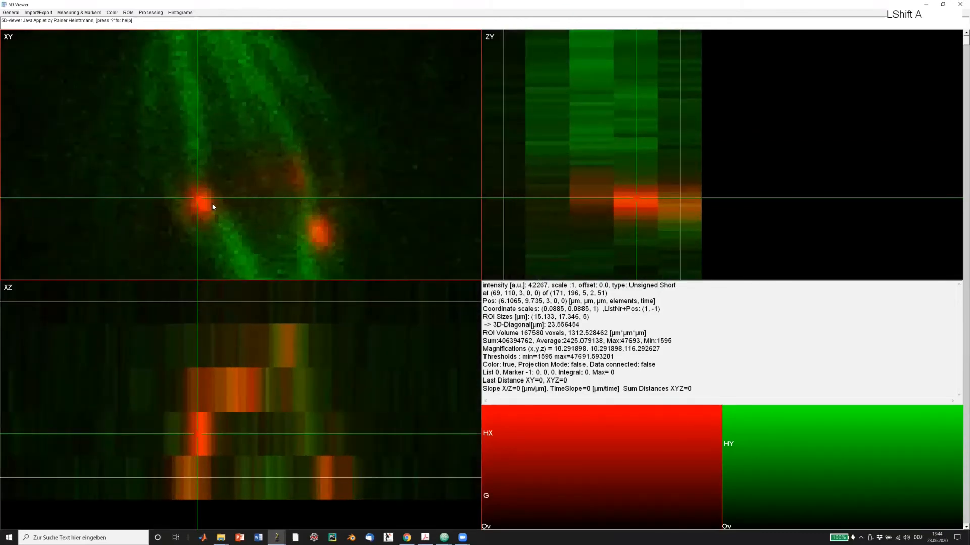
{"action": "left_click", "coordinate": [211, 199]}
{"action": "key", "text": "shift"}
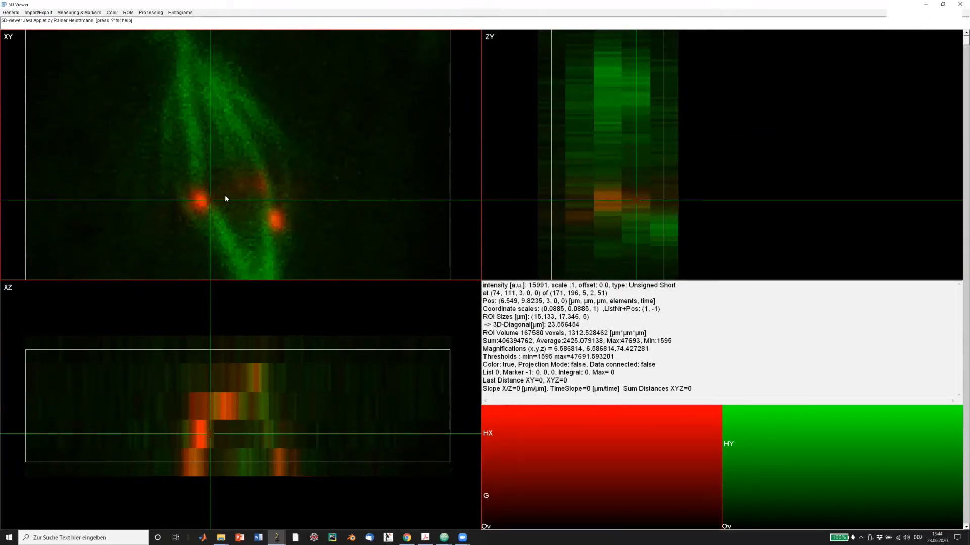
Move the crosshair between the spindle fibres and the bright red chromosome spot on slice 3, finishing at x 71, y 111.
{"action": "key", "text": "shift+less"}
{"action": "key", "text": "Left"}
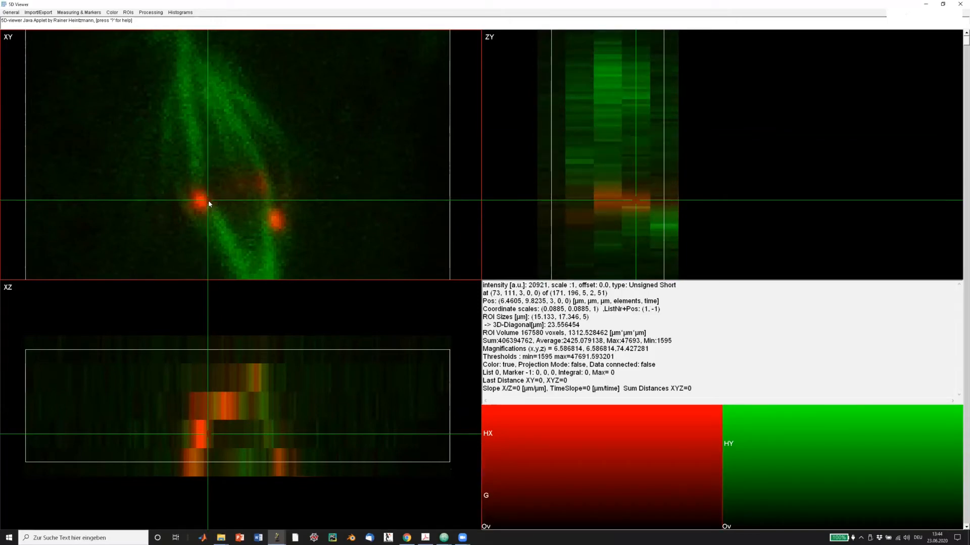
{"action": "left_click", "coordinate": [199, 198]}
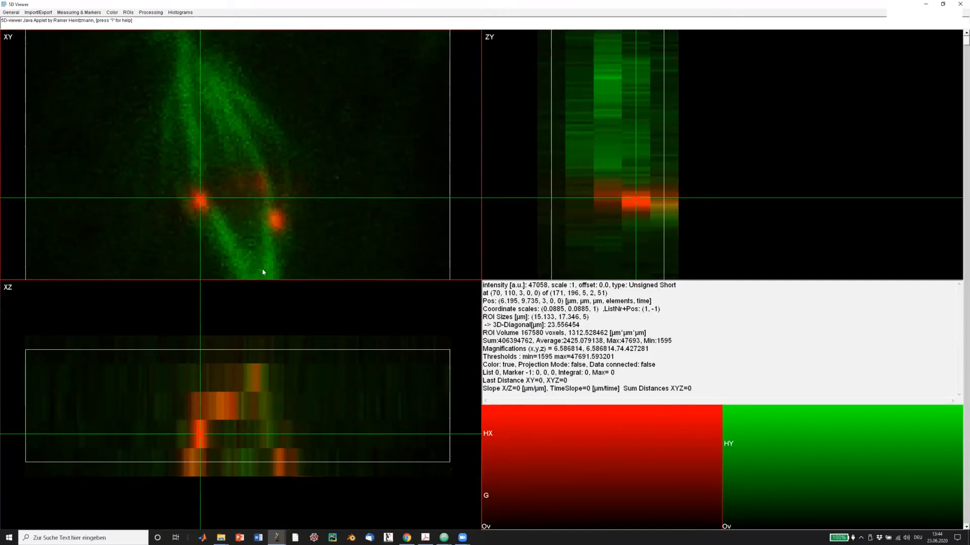
{"action": "left_click", "coordinate": [234, 164]}
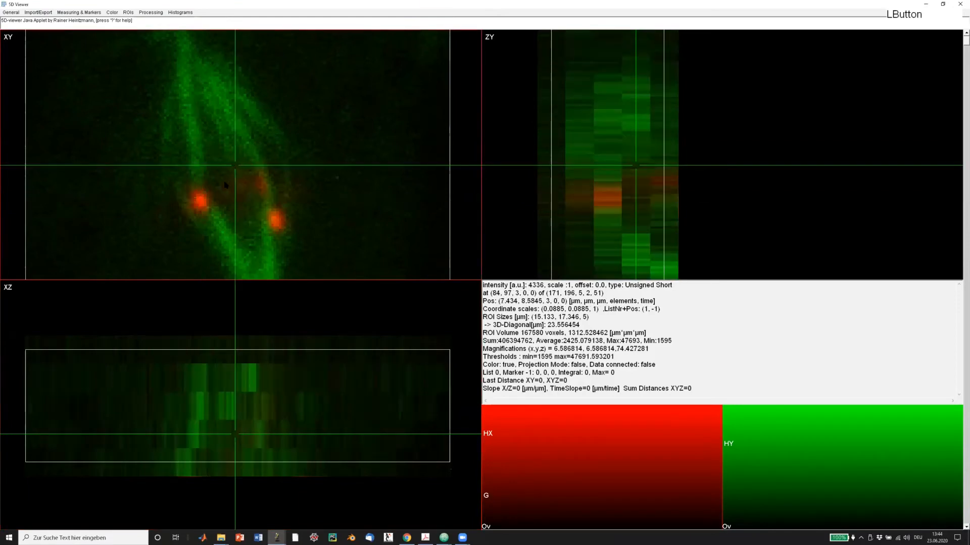
{"action": "left_click", "coordinate": [223, 185]}
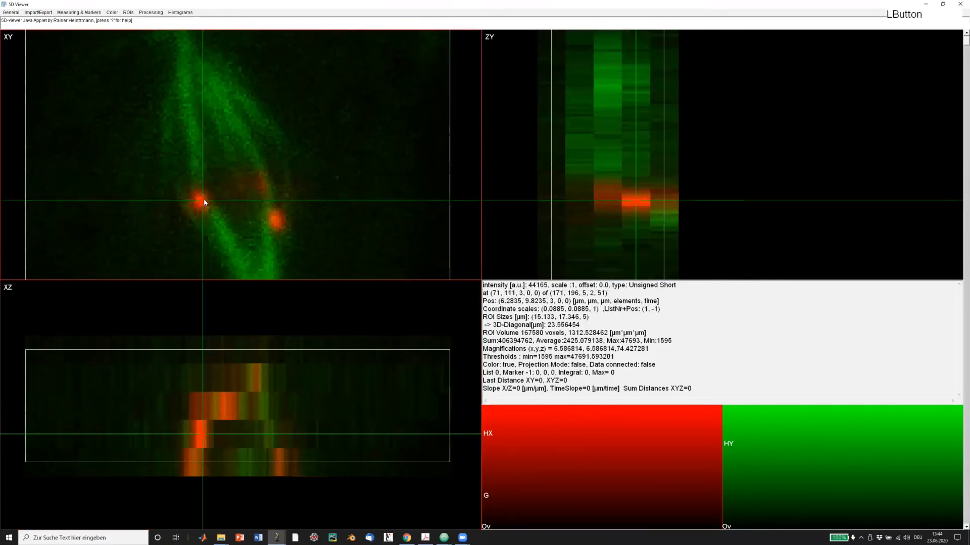
{"action": "left_click", "coordinate": [203, 201]}
Turn off Aspect Locked for the XZ and ZY views, and check that display option in the XY view.
{"action": "right_click", "coordinate": [217, 145]}
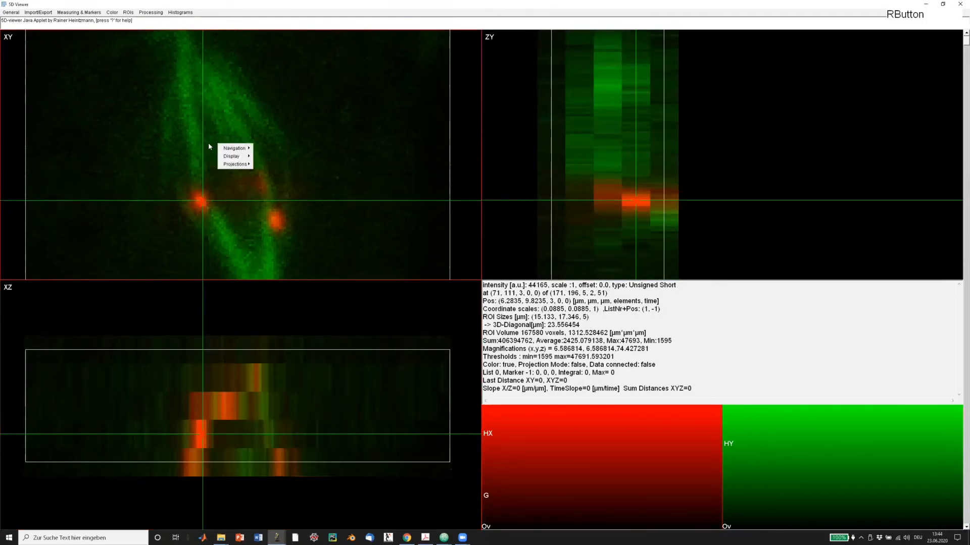
{"action": "mouse_move", "coordinate": [232, 156]}
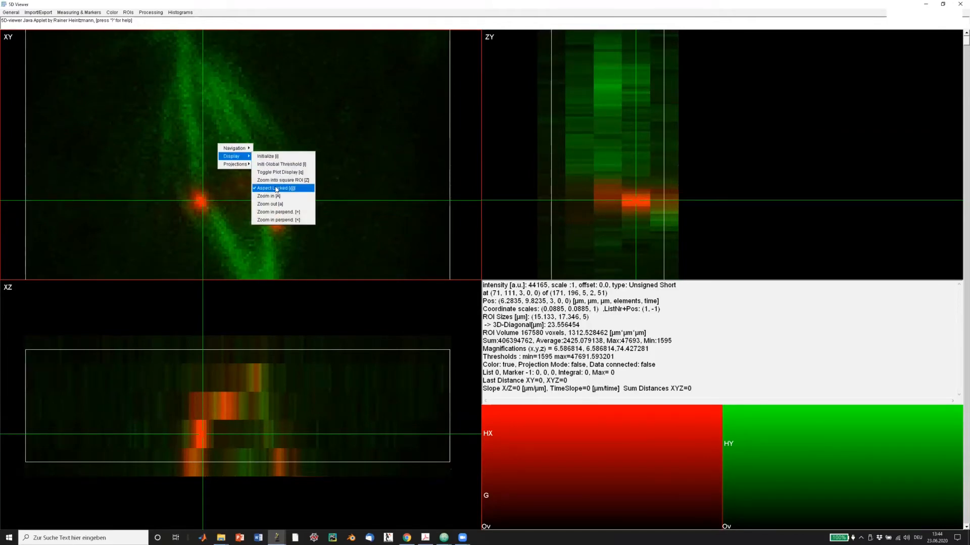
{"action": "left_click", "coordinate": [221, 212]}
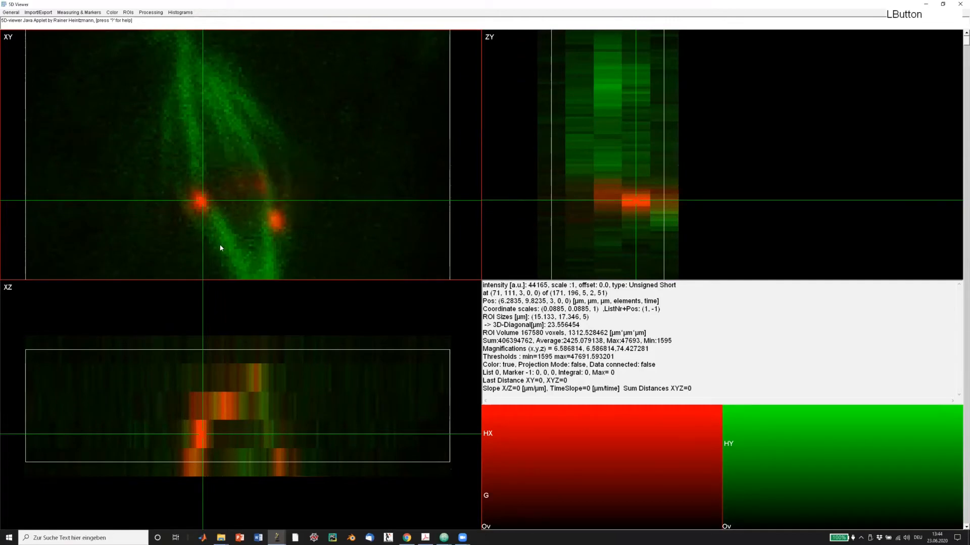
{"action": "right_click", "coordinate": [236, 398]}
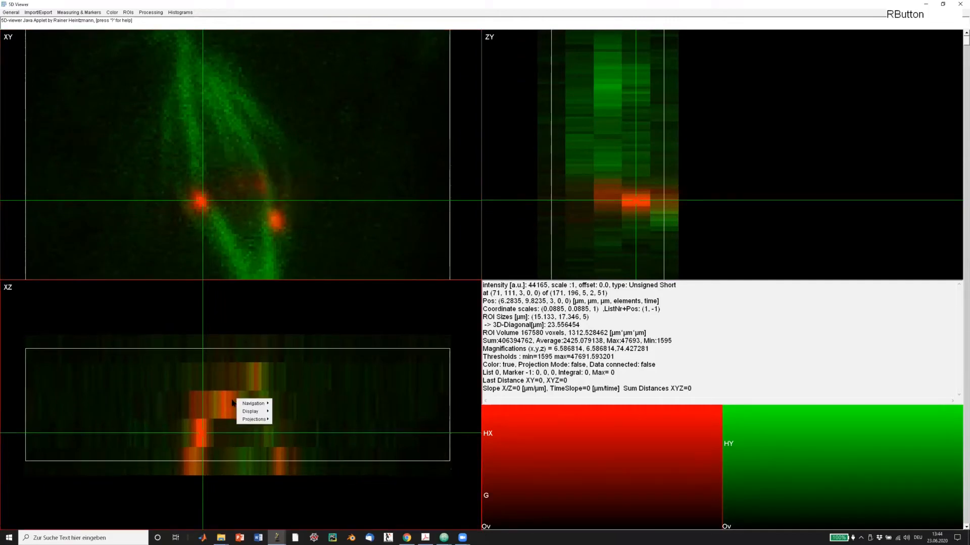
{"action": "mouse_move", "coordinate": [252, 412]}
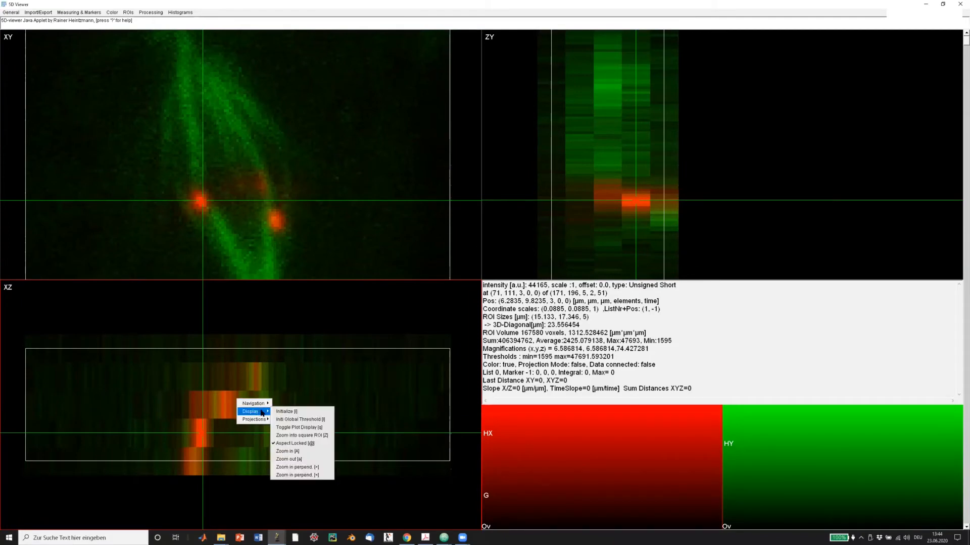
{"action": "right_click", "coordinate": [304, 444]}
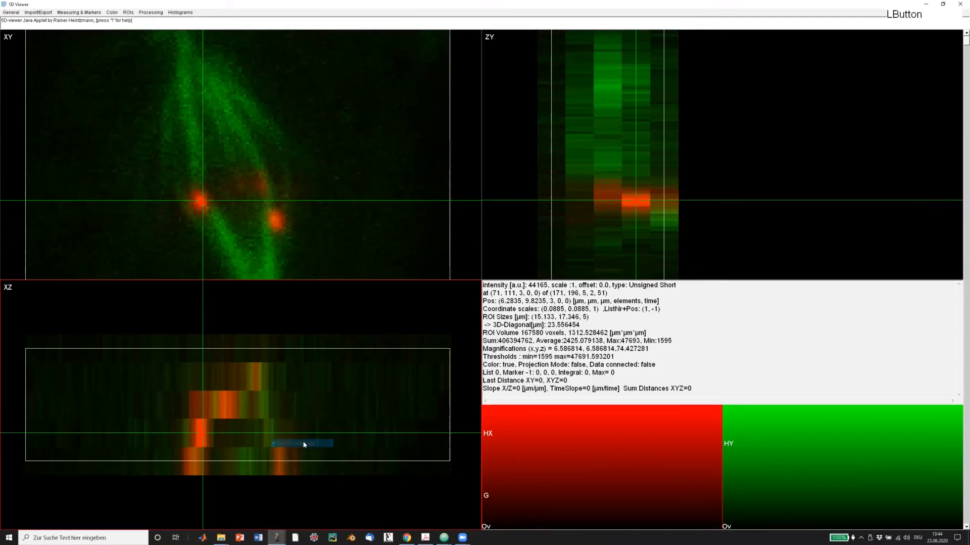
{"action": "right_click", "coordinate": [582, 164]}
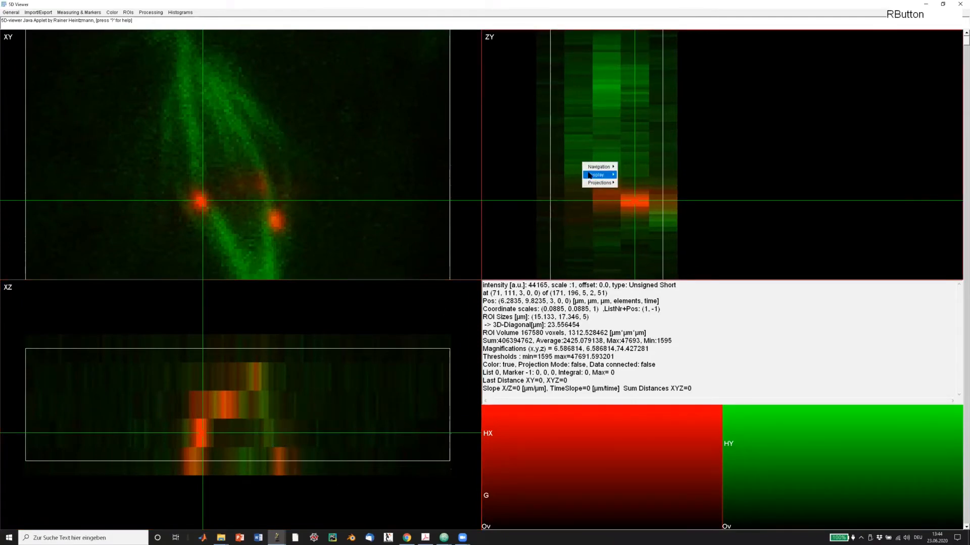
{"action": "mouse_move", "coordinate": [599, 175]}
{"action": "left_click", "coordinate": [637, 207]}
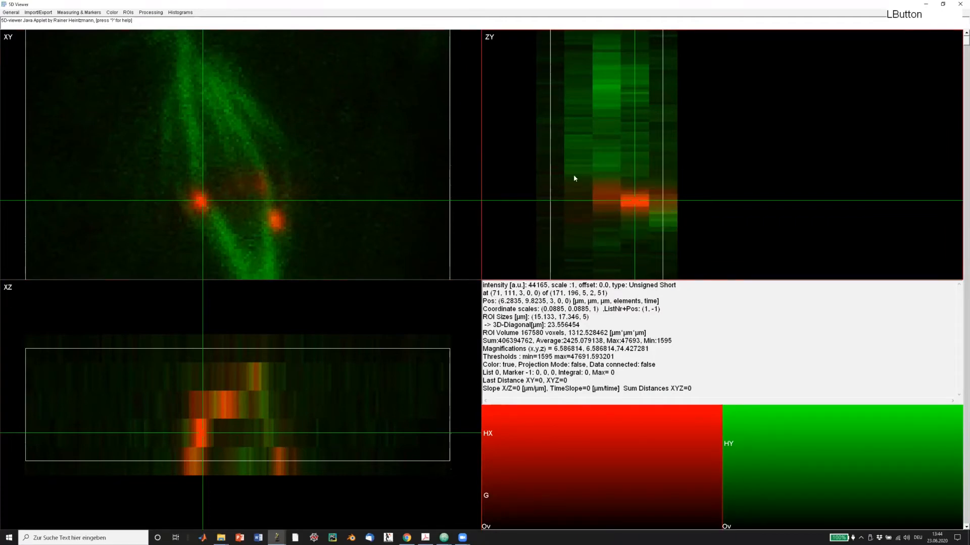
{"action": "right_click", "coordinate": [246, 136]}
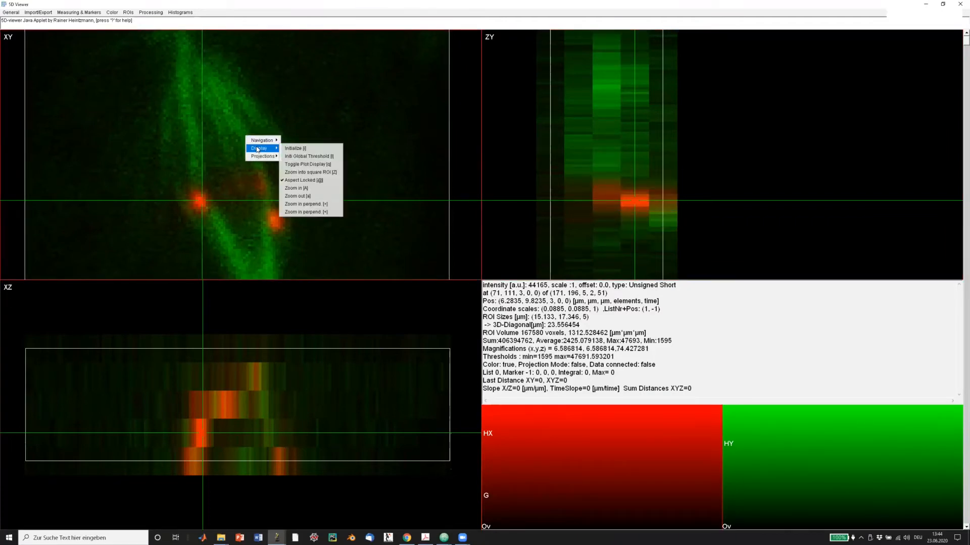
{"action": "left_click", "coordinate": [213, 152]}
Place the crosshair at x 82, y 100 and zoom the XY view in and out, finishing at about 5.3x.
{"action": "left_click", "coordinate": [229, 173]}
{"action": "key", "text": "a"}
{"action": "key", "text": "a"}
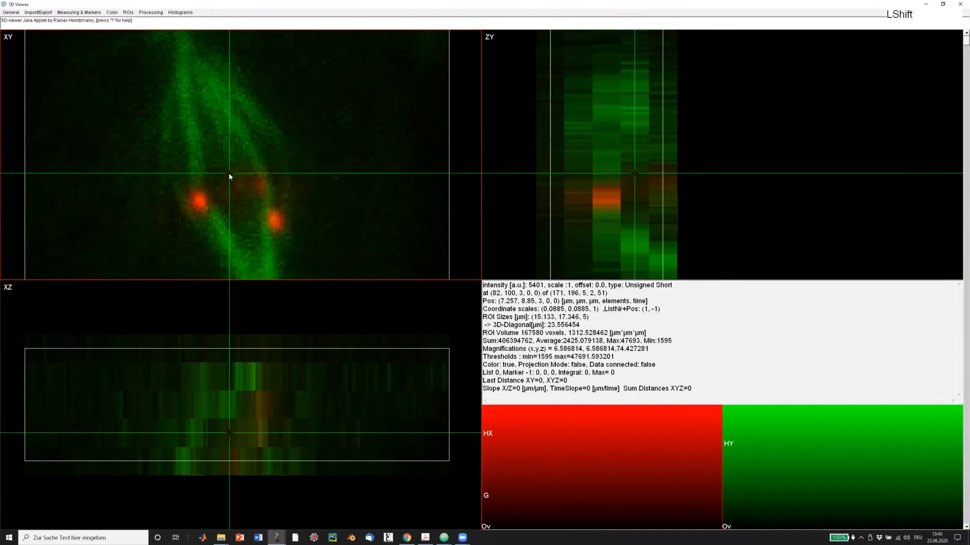
{"action": "key", "text": "a"}
{"action": "key", "text": "a"}
{"action": "key", "text": "a"}
{"action": "key", "text": "shift+a"}
{"action": "key", "text": "shift+a"}
{"action": "key", "text": "shift+a"}
{"action": "key", "text": "shift+a"}
{"action": "key", "text": "a"}
{"action": "key", "text": "a"}
{"action": "key", "text": "a"}
{"action": "key", "text": "a"}
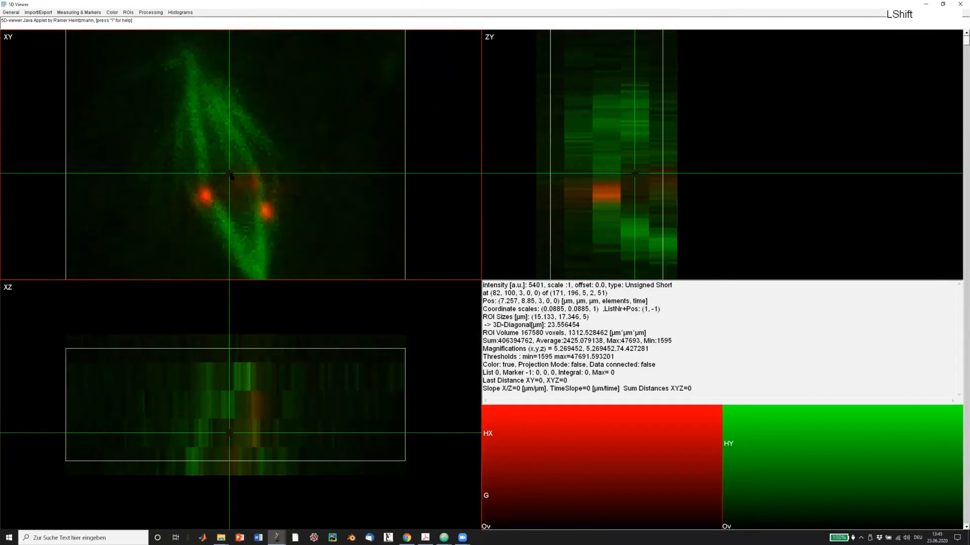
Zoom the XY view in and out repeatedly around the crosshair, finishing at about 8.2x.
{"action": "key", "text": "shift+a"}
{"action": "key", "text": "shift+a"}
{"action": "key", "text": "shift+a"}
{"action": "key", "text": "shift+a"}
{"action": "key", "text": "a"}
{"action": "key", "text": "a"}
{"action": "key", "text": "a"}
{"action": "key", "text": "a"}
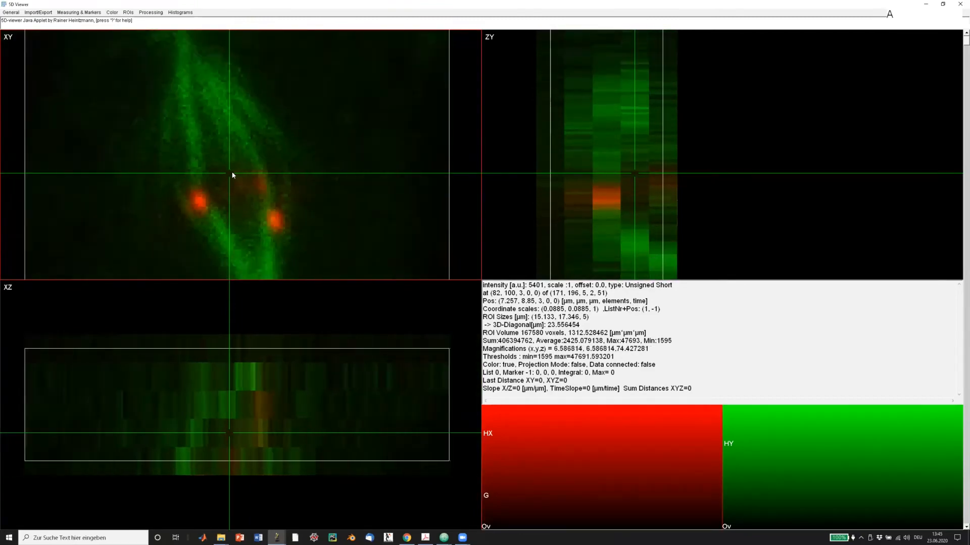
{"action": "key", "text": "shift+a"}
{"action": "key", "text": "shift+a"}
{"action": "key", "text": "shift+a"}
{"action": "key", "text": "a"}
{"action": "key", "text": "a"}
{"action": "key", "text": "a"}
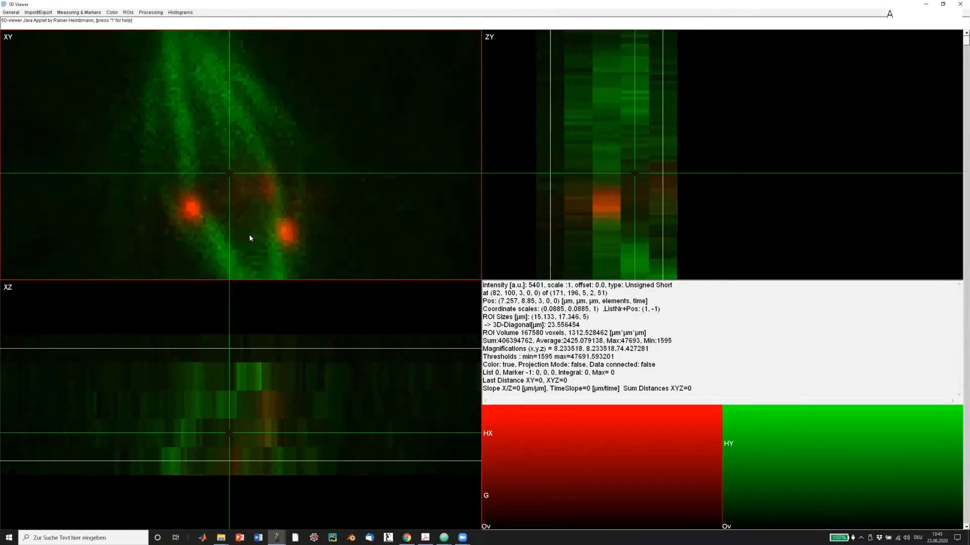
Move the crosshair to x 84, y 96 and zoom the XY view out to about 5.3x.
{"action": "left_click", "coordinate": [233, 166]}
{"action": "key", "text": "shift+a"}
{"action": "key", "text": "shift+a"}
{"action": "key", "text": "a"}
{"action": "key", "text": "a"}
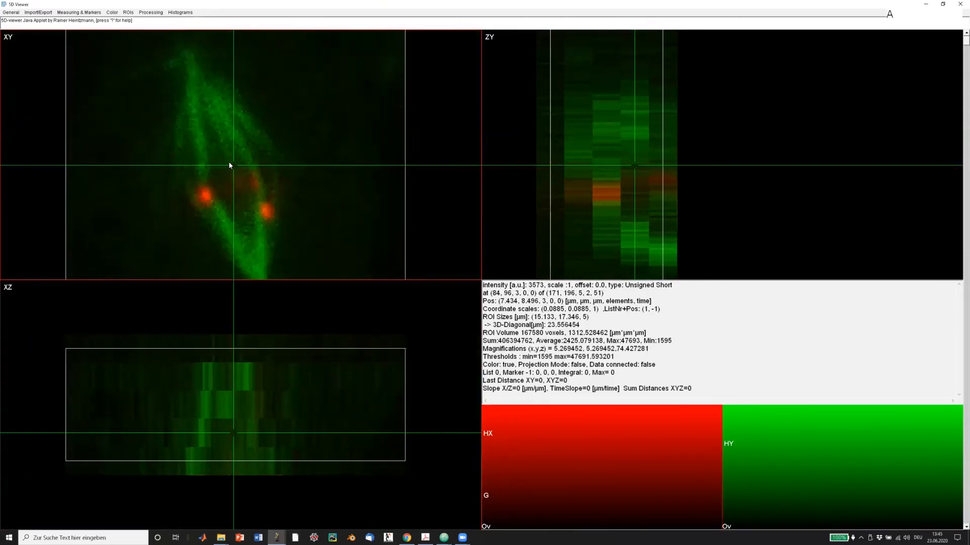
Zoom the z axis in and out independently of x and y, and reset all views to their initial magnification.
{"action": "key", "text": "shift+greater"}
{"action": "key", "text": "shift+greater"}
{"action": "key", "text": "shift+greater"}
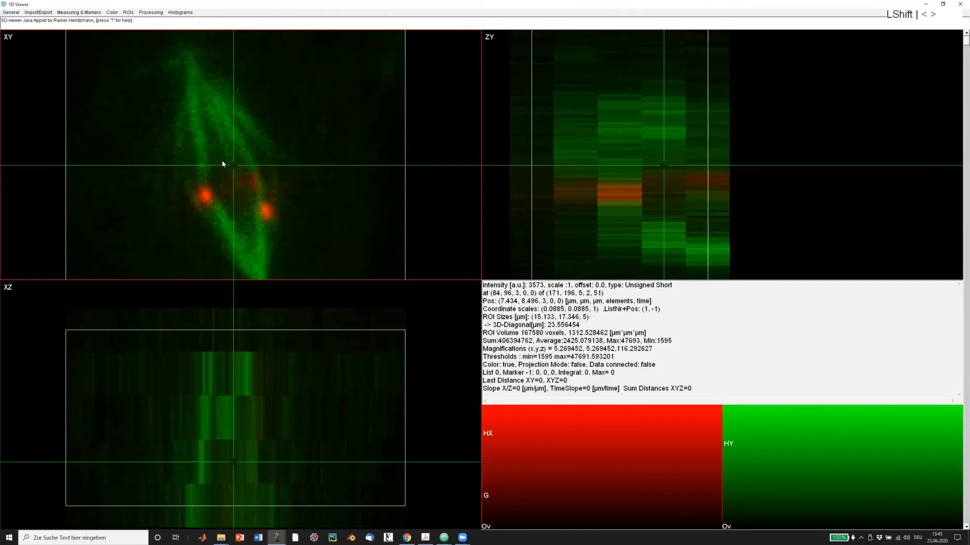
{"action": "key", "text": "shift+greater"}
{"action": "key", "text": "shift+greater"}
{"action": "key", "text": "less"}
{"action": "key", "text": "less"}
{"action": "key", "text": "less"}
{"action": "key", "text": "less"}
{"action": "key", "text": "less"}
{"action": "key", "text": "less"}
{"action": "key", "text": "less"}
{"action": "key", "text": "less"}
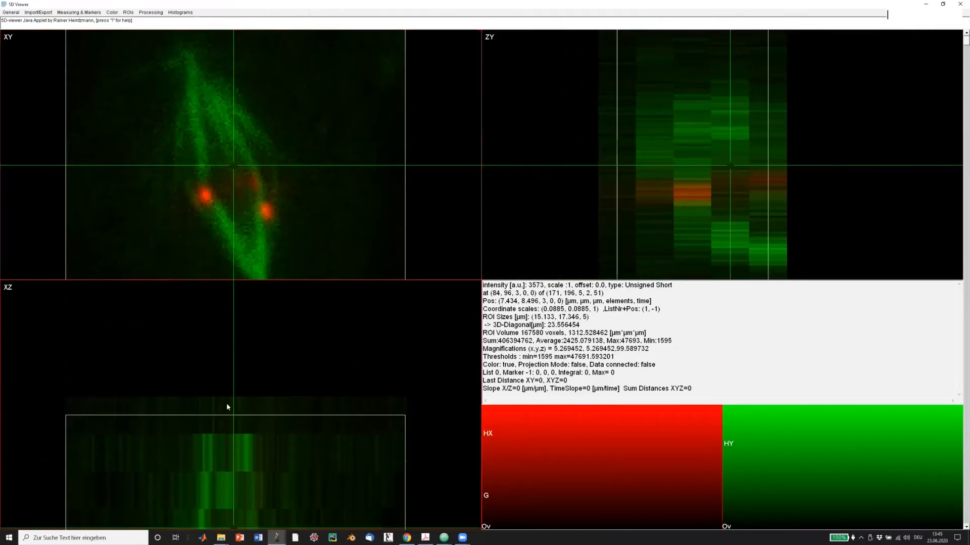
{"action": "left_click", "coordinate": [241, 460]}
{"action": "key", "text": "i"}
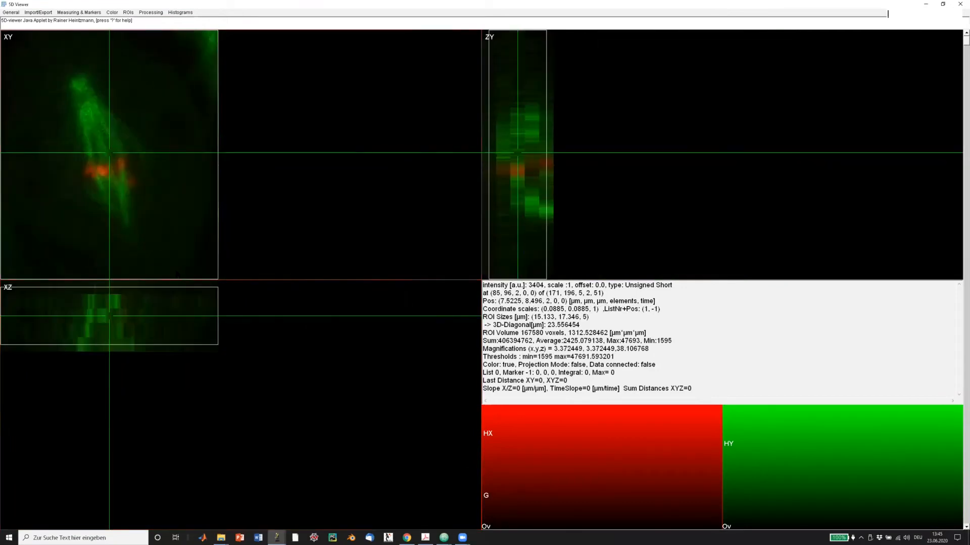
Move the crosshair to x 88, y 104 and zoom the XY view in to about 8.2x.
{"action": "left_click", "coordinate": [124, 184]}
{"action": "left_click", "coordinate": [113, 163]}
{"action": "key", "text": "shift+a"}
{"action": "key", "text": "shift+a"}
{"action": "key", "text": "shift+a"}
{"action": "key", "text": "shift+a"}
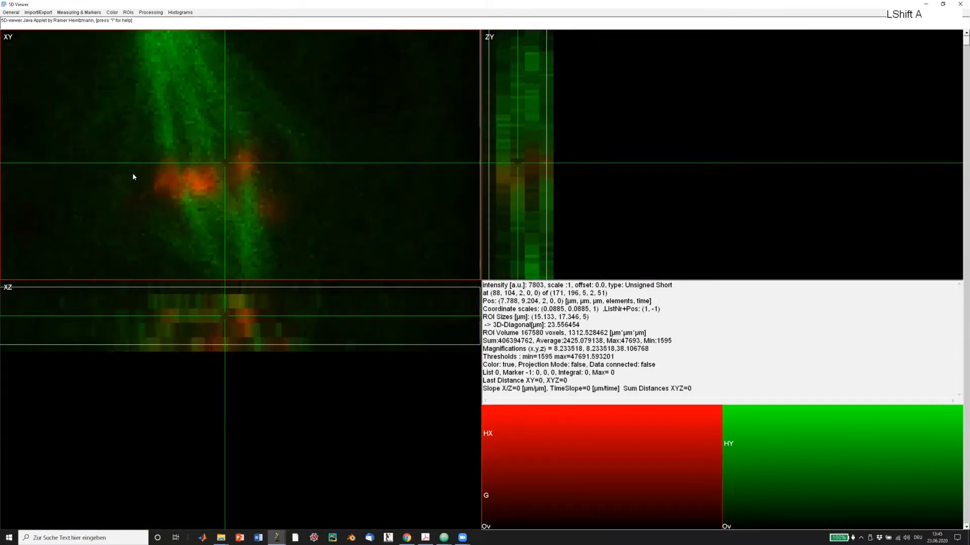
Place the crosshair at x 79, y 107 on the red structure and alternate the active element repeatedly, ending on element 0.
{"action": "left_click", "coordinate": [194, 180]}
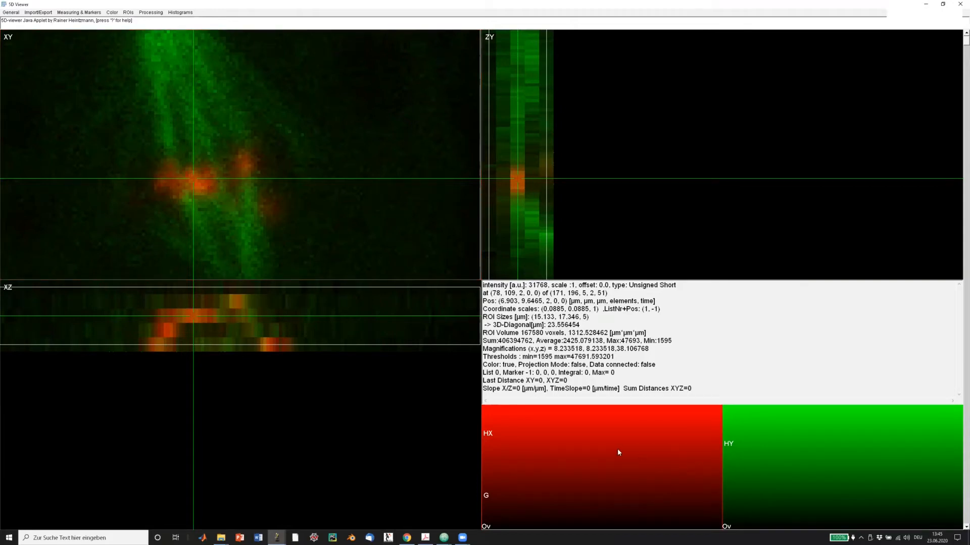
{"action": "left_click", "coordinate": [197, 175]}
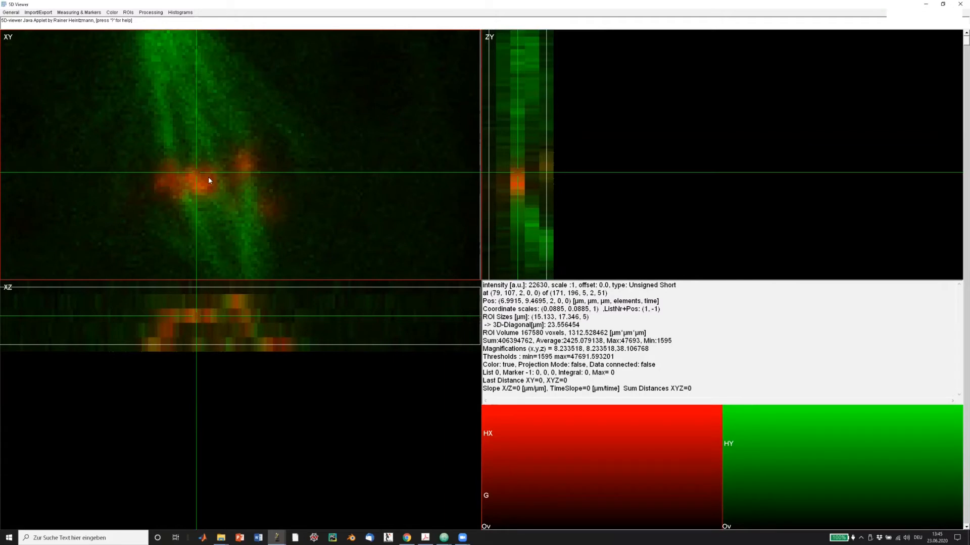
{"action": "key", "text": "e"}
{"action": "key", "text": "e"}
{"action": "key", "text": "e"}
{"action": "key", "text": "e"}
{"action": "key", "text": "e"}
{"action": "key", "text": "e"}
{"action": "key", "text": "e"}
{"action": "key", "text": "e"}
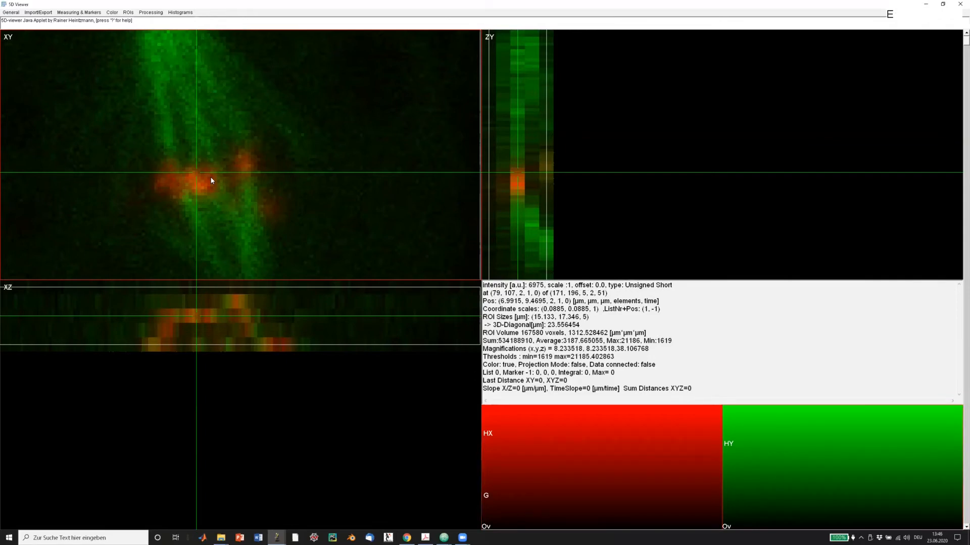
{"action": "key", "text": "e"}
{"action": "key", "text": "e"}
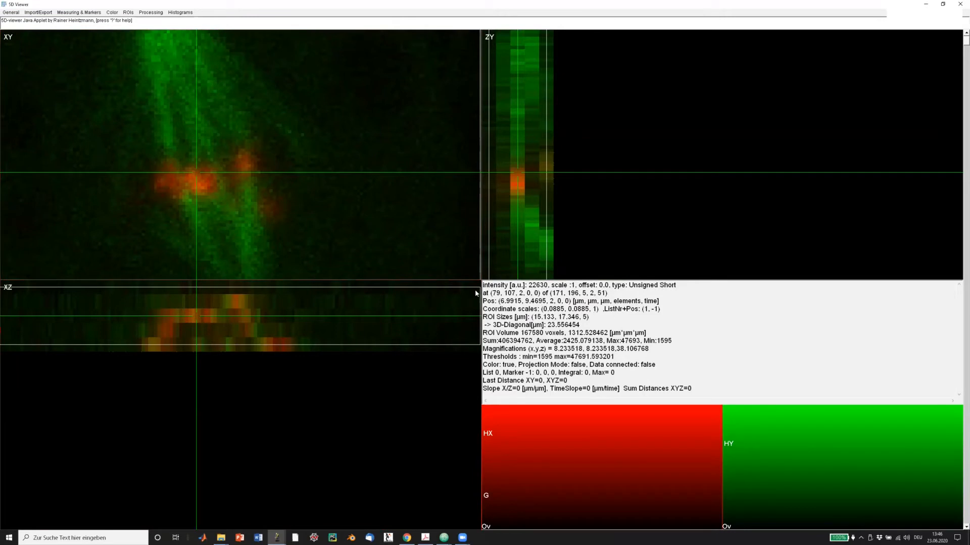
Compare both elements' intensities while moving the crosshair, ending on element 1 at x 81, y 96.
{"action": "left_click_drag", "start_coordinate": [207, 180], "coordinate": [203, 175]}
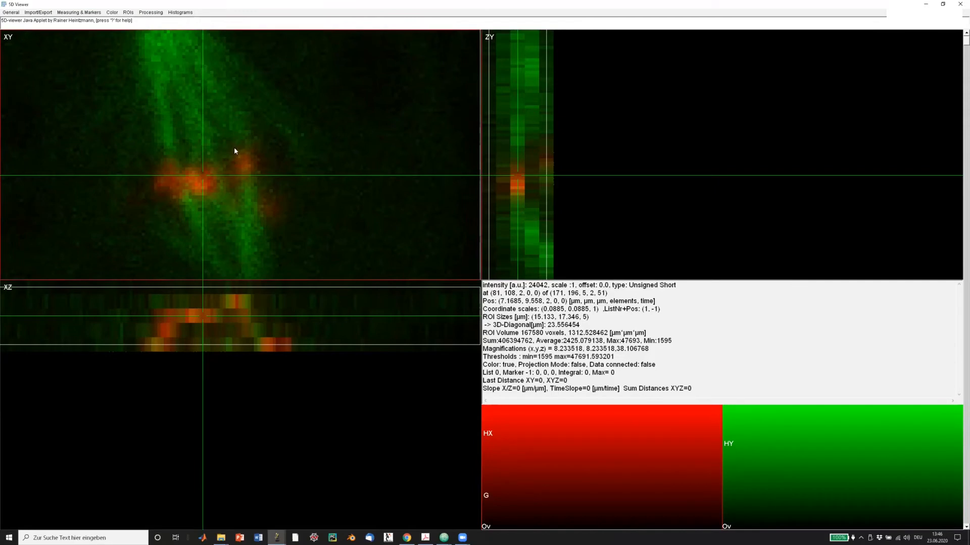
{"action": "key", "text": "e"}
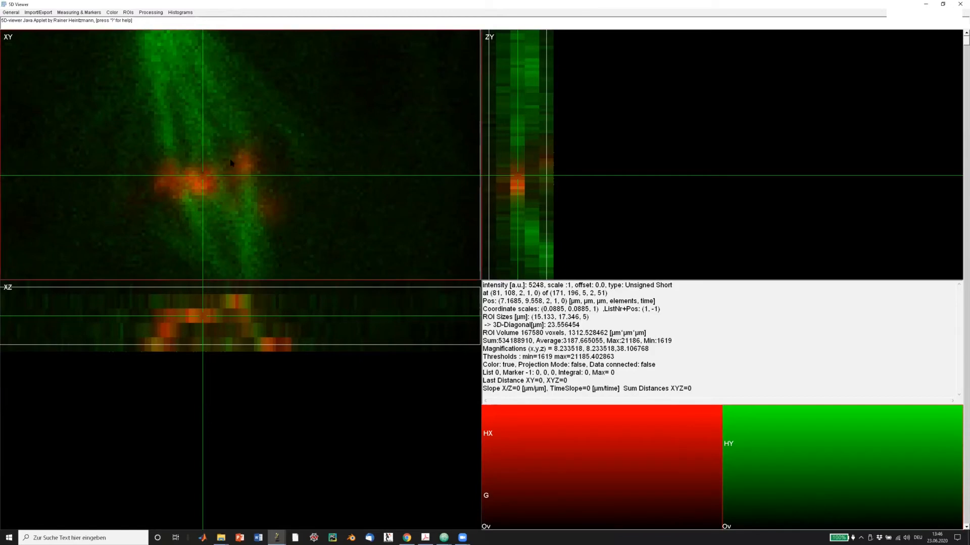
{"action": "left_click_drag", "start_coordinate": [190, 167], "coordinate": [192, 134]}
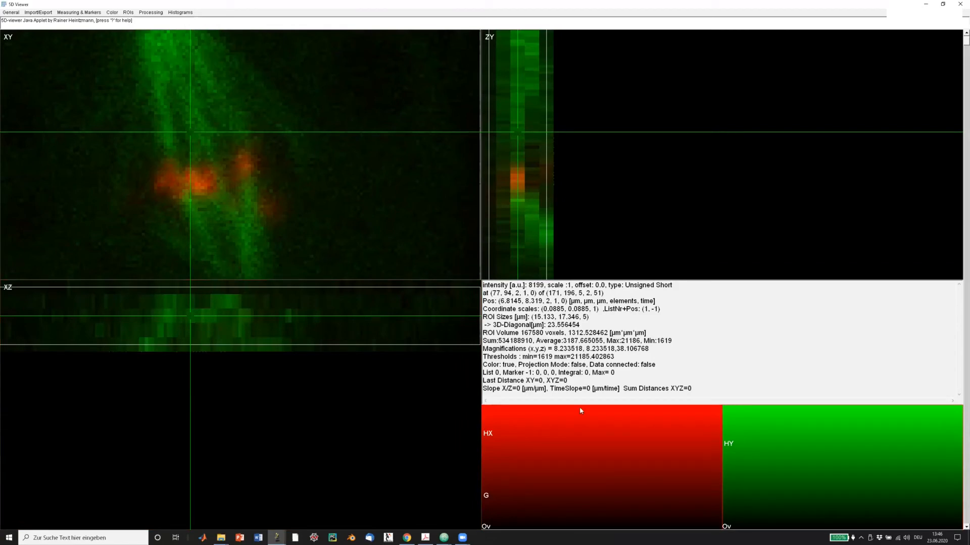
{"action": "key", "text": "e"}
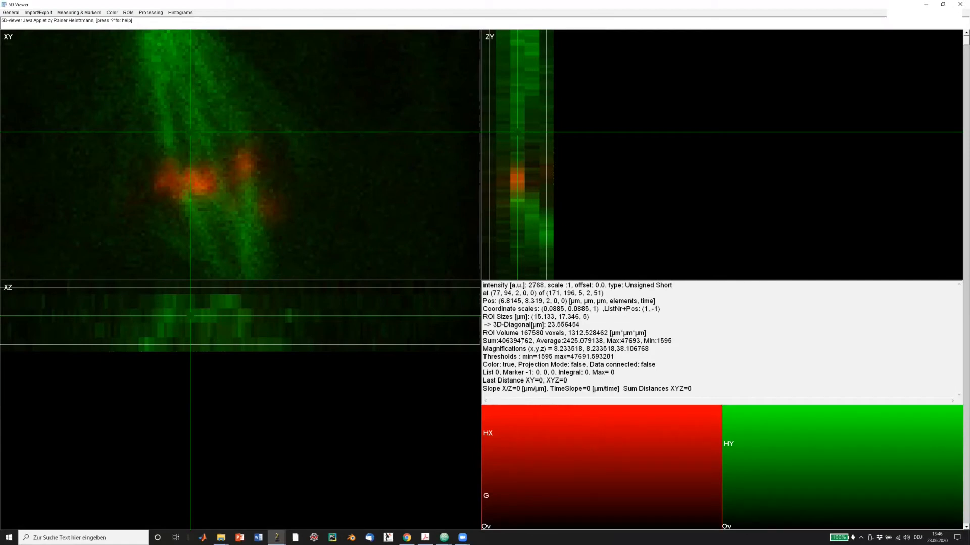
{"action": "key", "text": "e"}
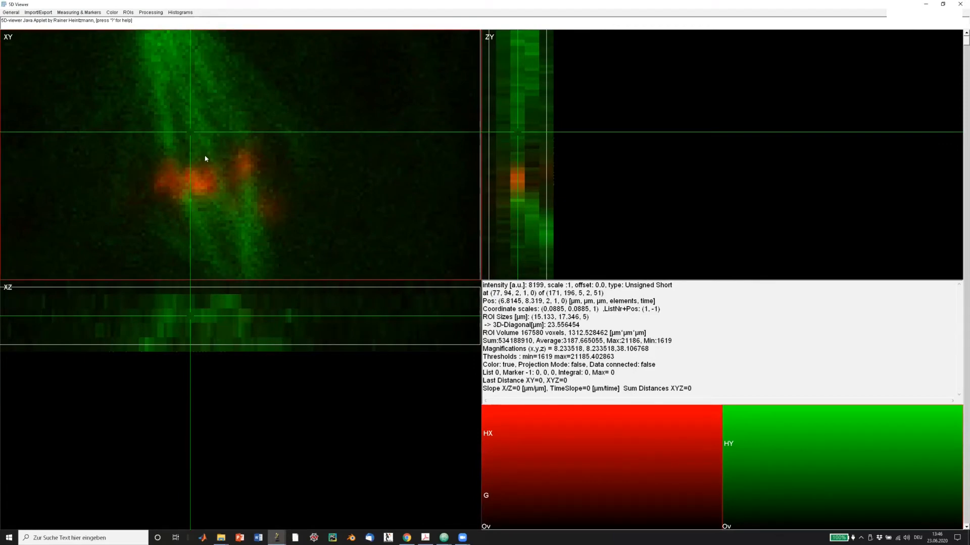
{"action": "left_click_drag", "start_coordinate": [205, 158], "coordinate": [201, 137]}
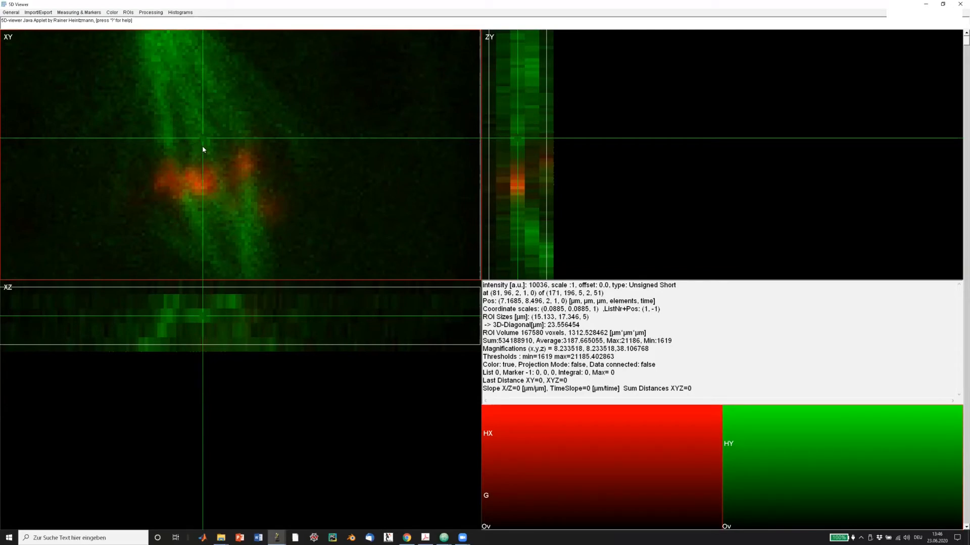
Review the XY view's navigation commands and turn off the multicolor overlay.
{"action": "key", "text": "shift"}
{"action": "right_click", "coordinate": [108, 72]}
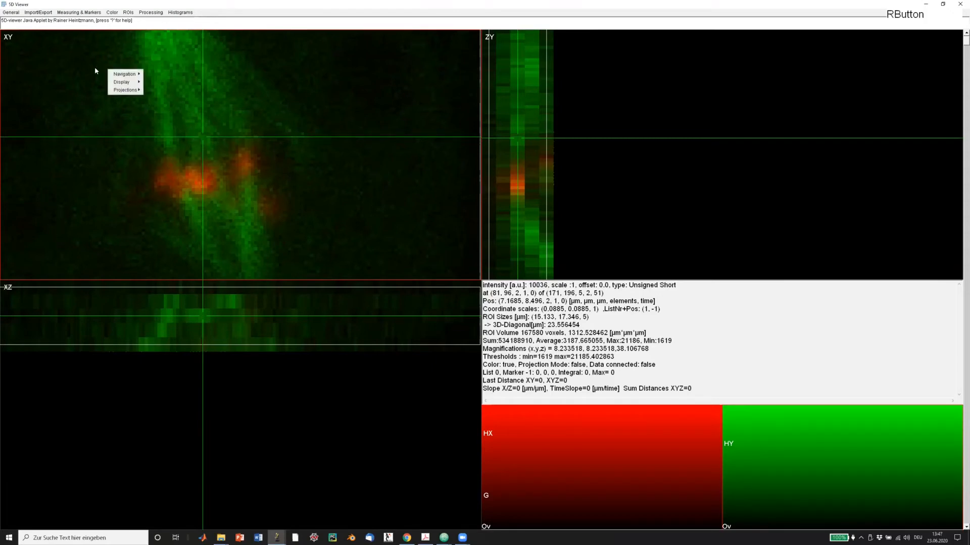
{"action": "mouse_move", "coordinate": [125, 81]}
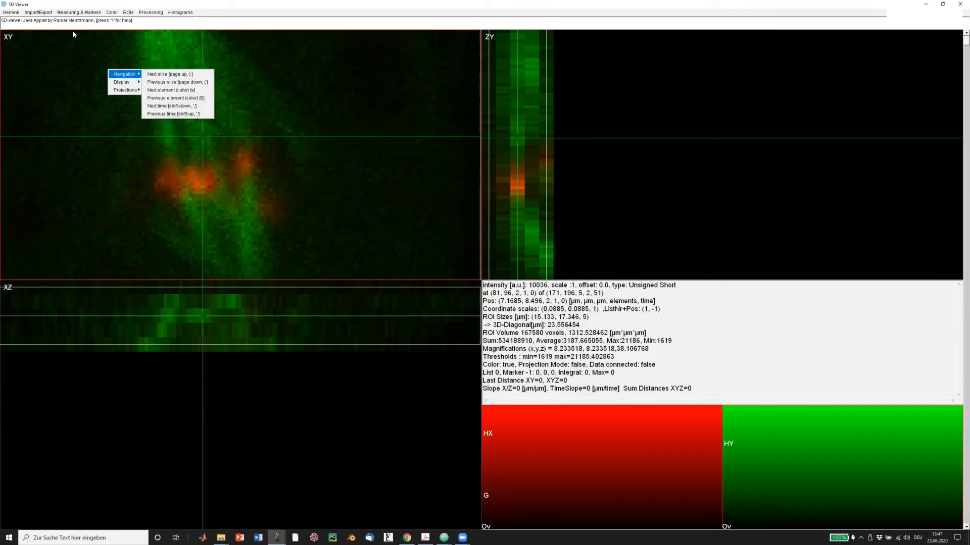
{"action": "left_click", "coordinate": [112, 13]}
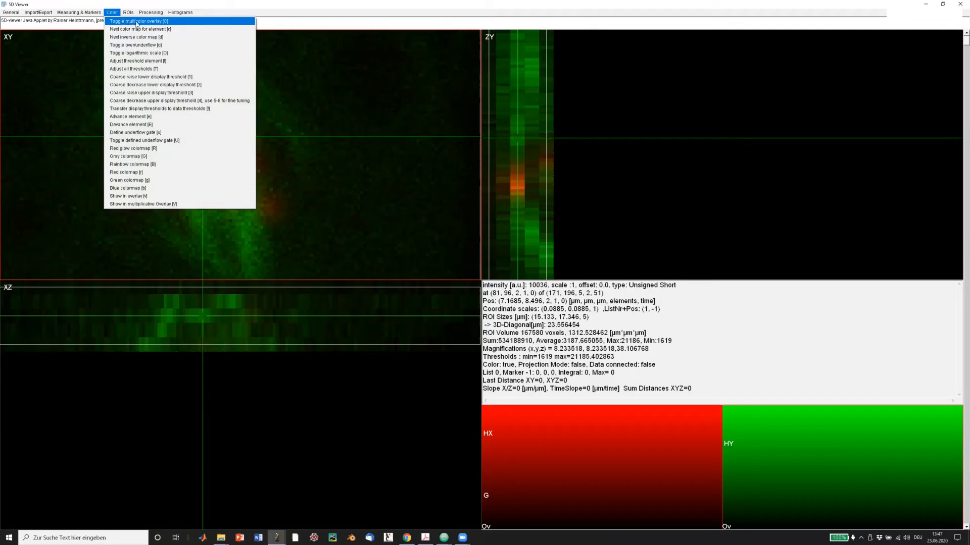
{"action": "left_click", "coordinate": [129, 23]}
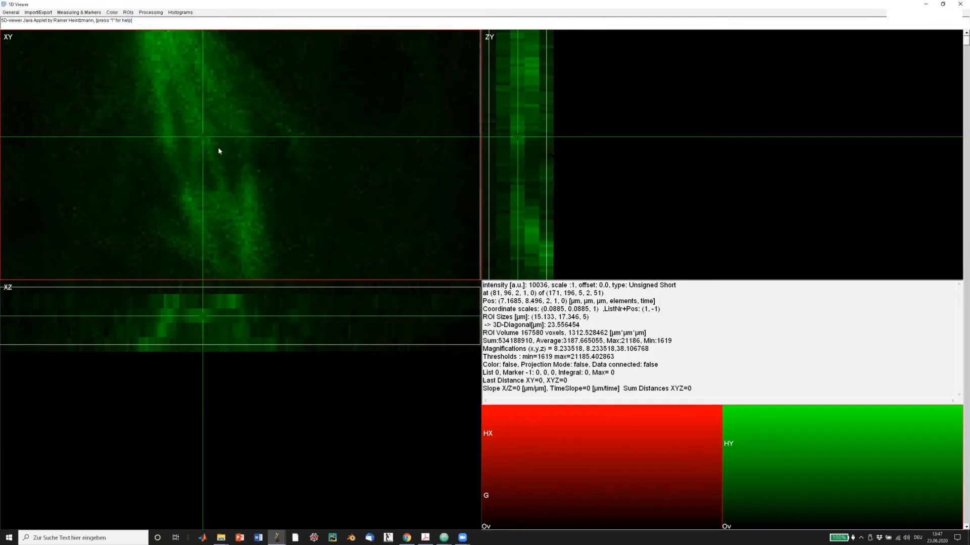
Alternate between the single-element images at x 86, y 102, ending on element 0 with the crosshair at x 81, y 110.
{"action": "left_click", "coordinate": [219, 157]}
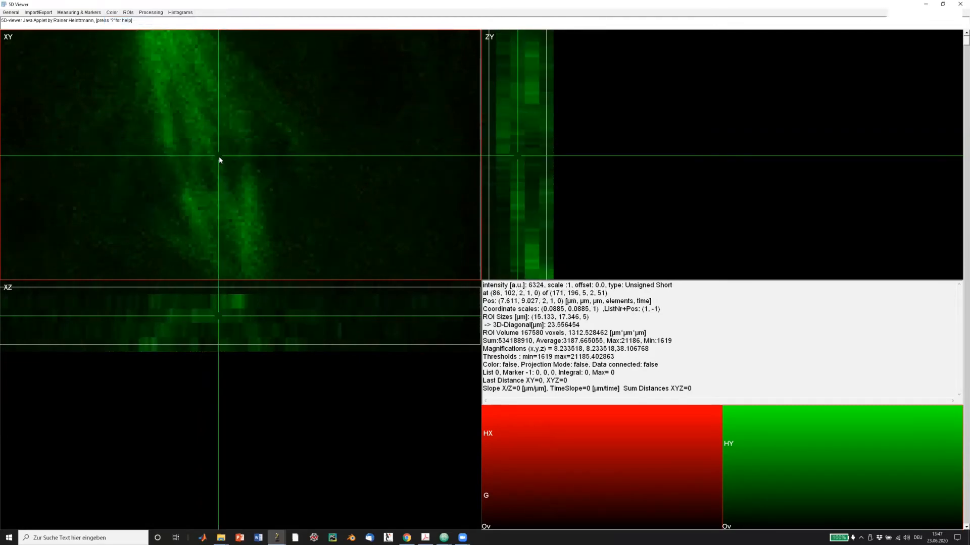
{"action": "key", "text": "e"}
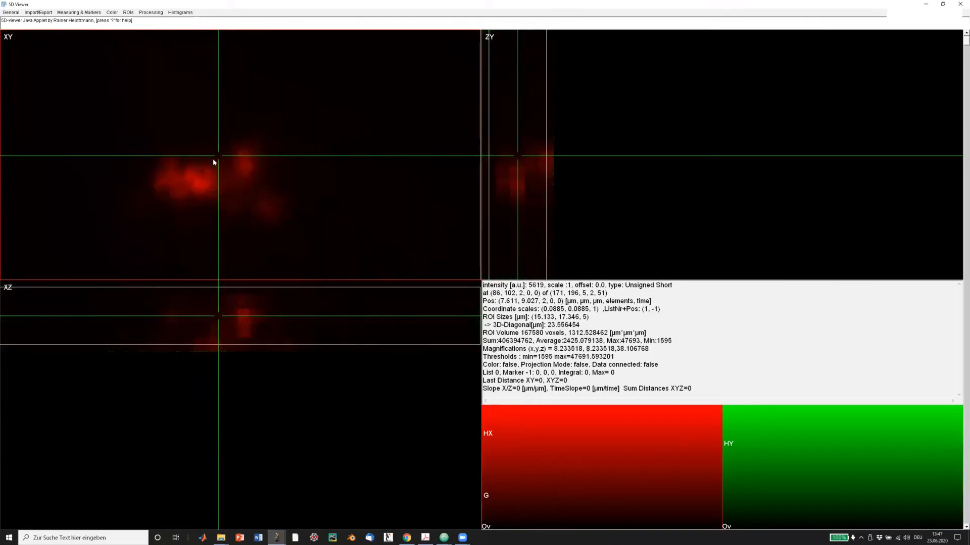
{"action": "key", "text": "e"}
{"action": "key", "text": "e"}
{"action": "key", "text": "e"}
{"action": "key", "text": "e"}
{"action": "key", "text": "e"}
{"action": "key", "text": "e"}
{"action": "key", "text": "e"}
{"action": "key", "text": "e"}
{"action": "left_click", "coordinate": [204, 182]}
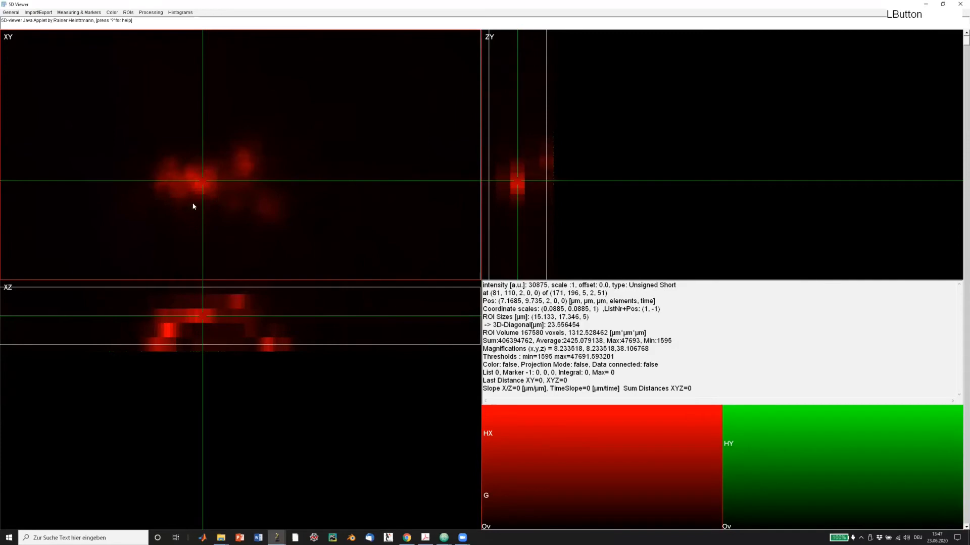
Apply the Glow Red color map to element 0 and compare its image with element 1.
{"action": "right_click", "coordinate": [522, 430]}
{"action": "mouse_move", "coordinate": [540, 460]}
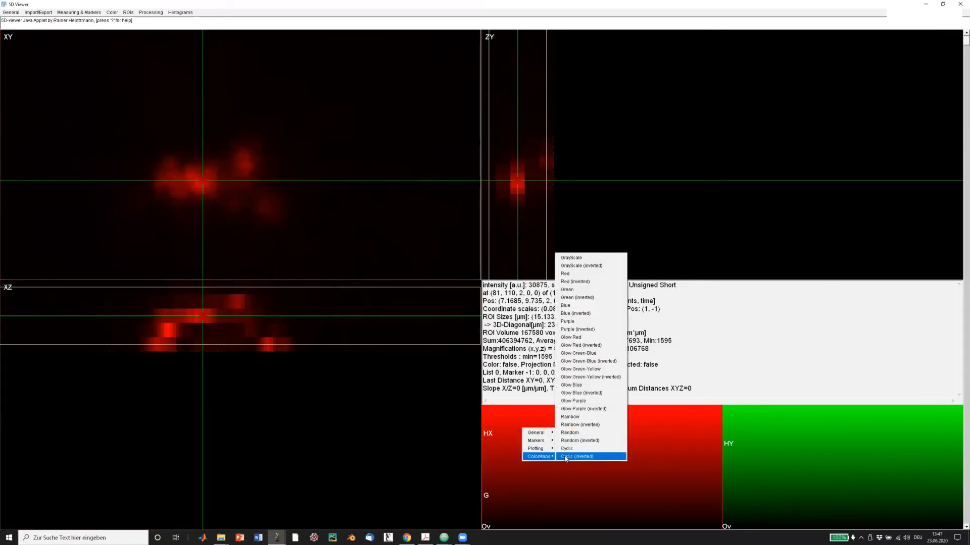
{"action": "left_click", "coordinate": [586, 338]}
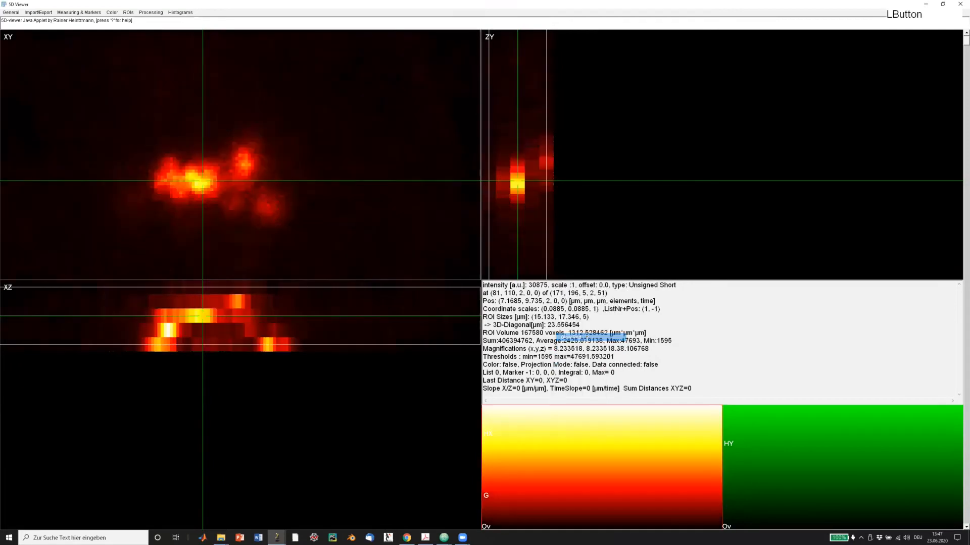
{"action": "left_click", "coordinate": [789, 434]}
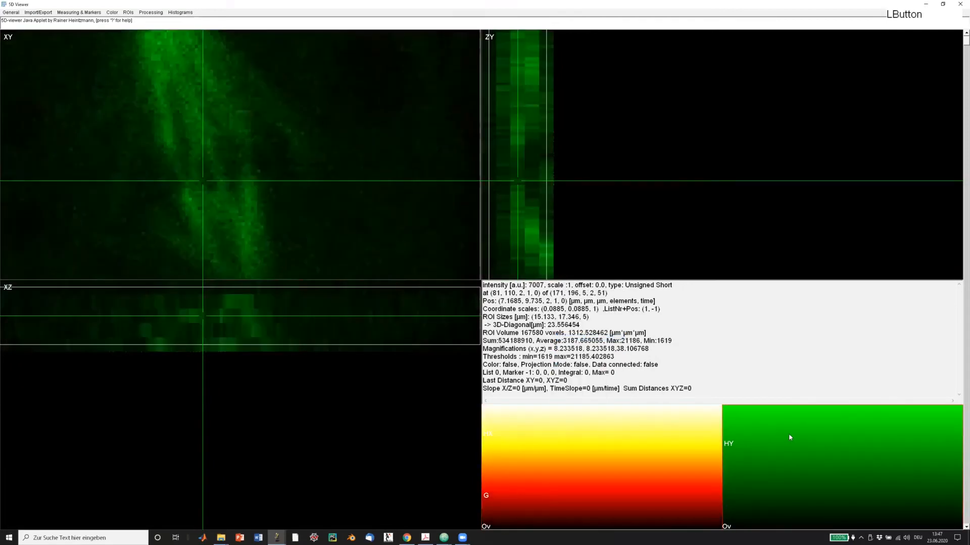
{"action": "left_click", "coordinate": [636, 445]}
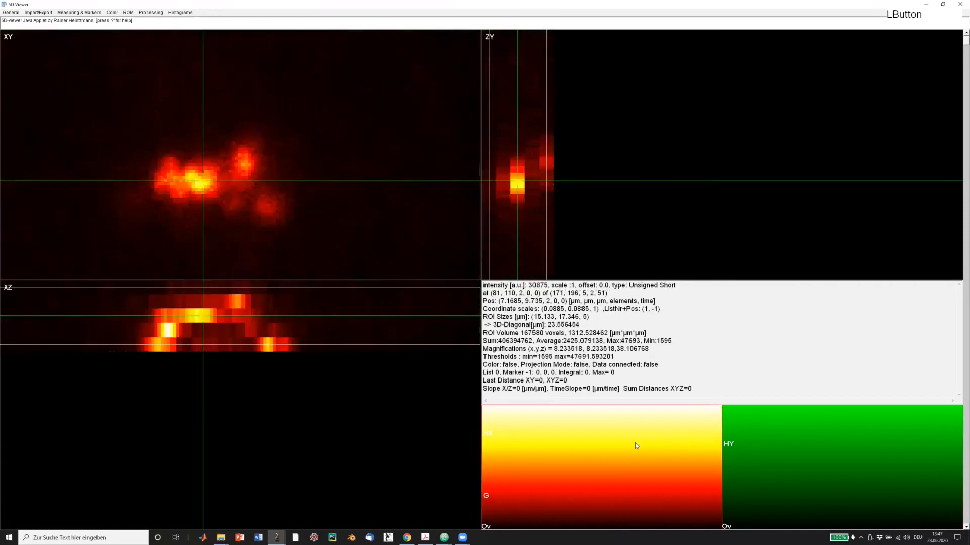
Make element 1 active and apply the Glow Green-Yellow color map to it.
{"action": "left_click", "coordinate": [826, 461]}
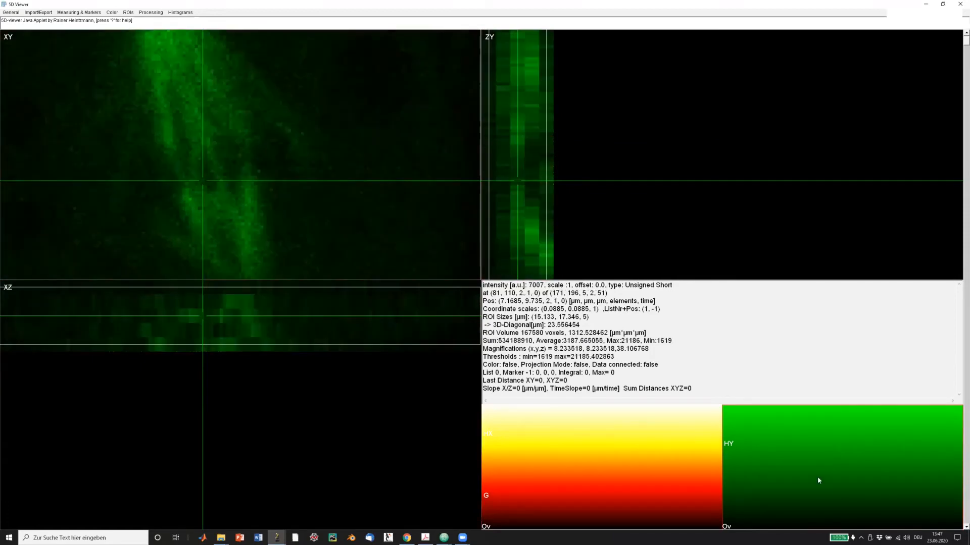
{"action": "right_click", "coordinate": [817, 472]}
{"action": "mouse_move", "coordinate": [840, 500]}
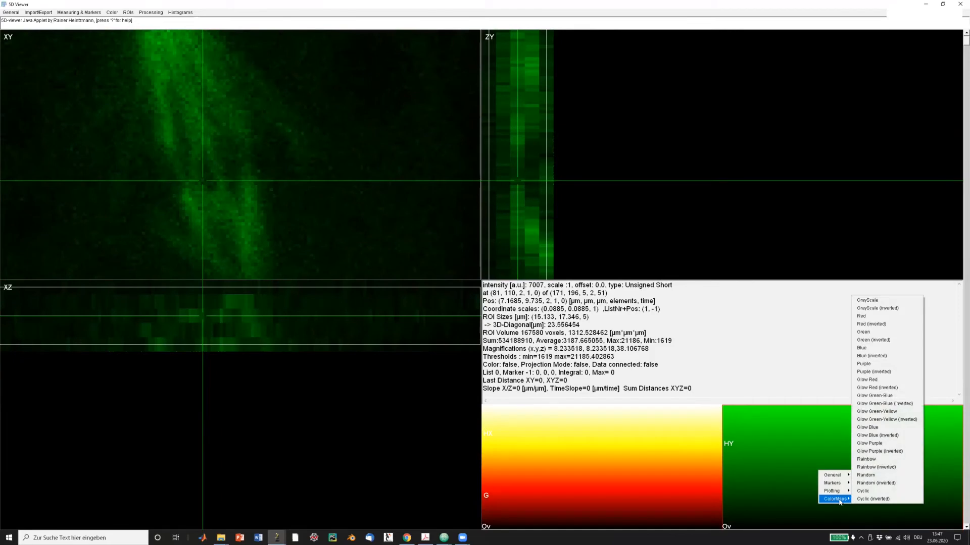
{"action": "left_click", "coordinate": [891, 413]}
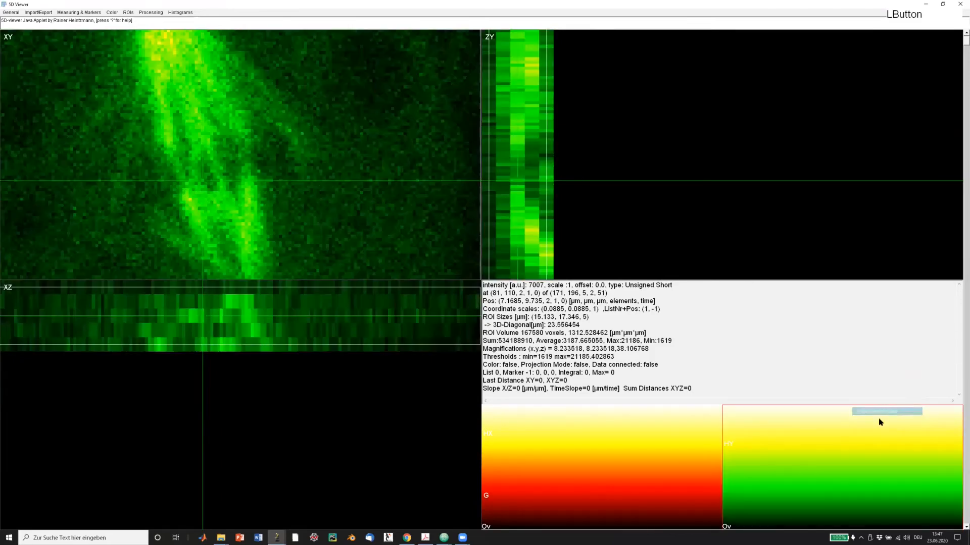
Move the crosshair to x 82, y 96 and zoom the XY view out to about 4.2x.
{"action": "left_click", "coordinate": [208, 173]}
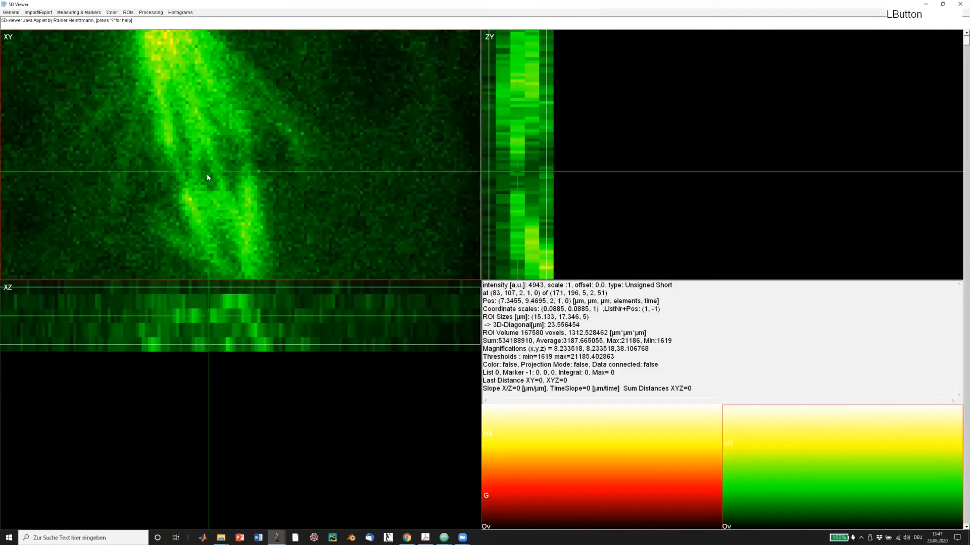
{"action": "left_click", "coordinate": [204, 140]}
{"action": "key", "text": "a"}
{"action": "key", "text": "a"}
{"action": "key", "text": "a"}
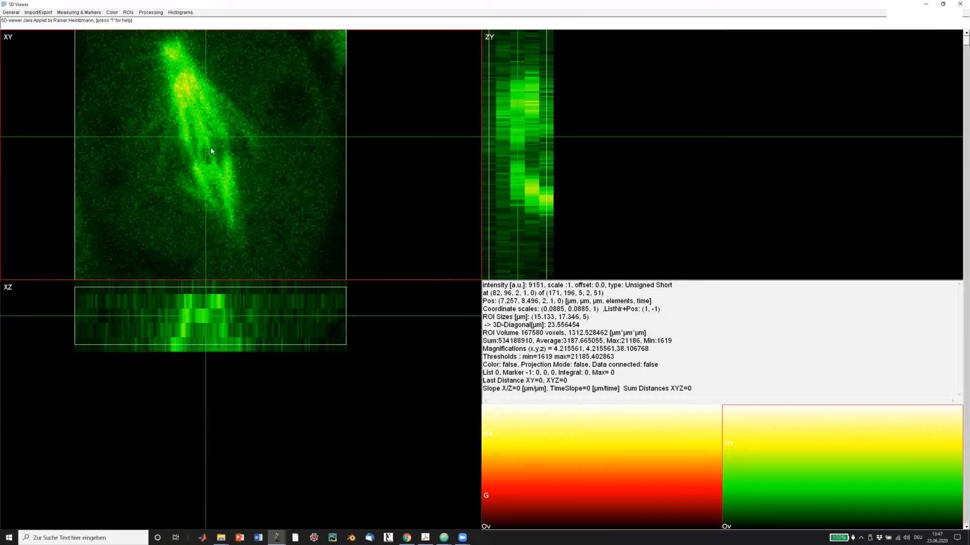
Turn the multicolor overlay on and move the crosshair to x 82, y 111 in slice 3.
{"action": "key", "text": "shift+c"}
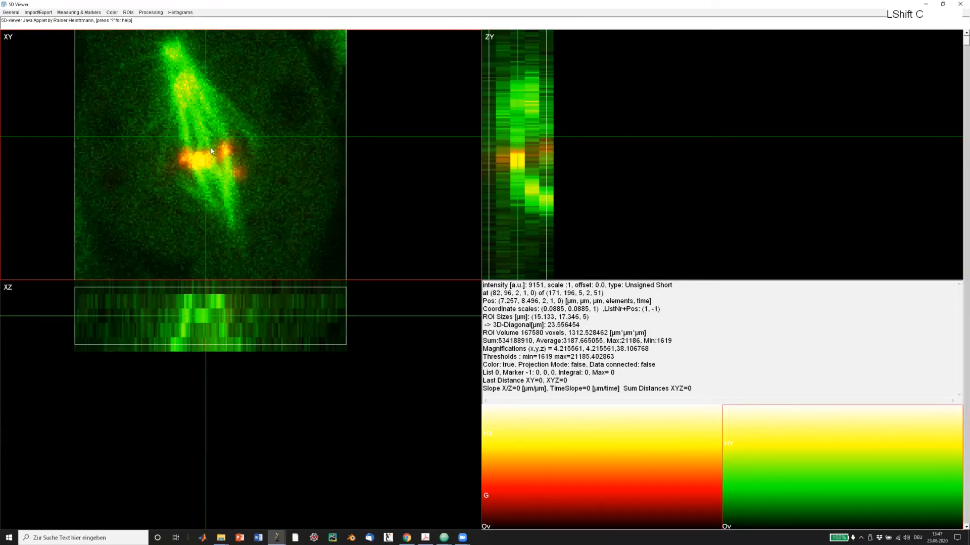
{"action": "mouse_move", "coordinate": [213, 348]}
{"action": "left_mouse_down"}
{"action": "mouse_move", "coordinate": [206, 304]}
{"action": "mouse_move", "coordinate": [206, 331]}
{"action": "left_mouse_up"}
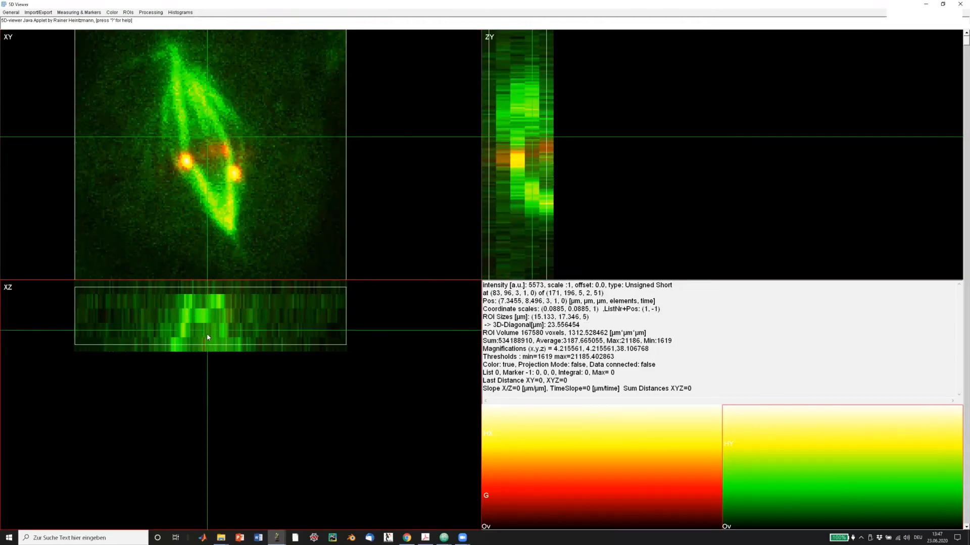
{"action": "left_click", "coordinate": [206, 160]}
Restore the plain red color map for element 0 and the plain green color map for element 1.
{"action": "left_click", "coordinate": [587, 461]}
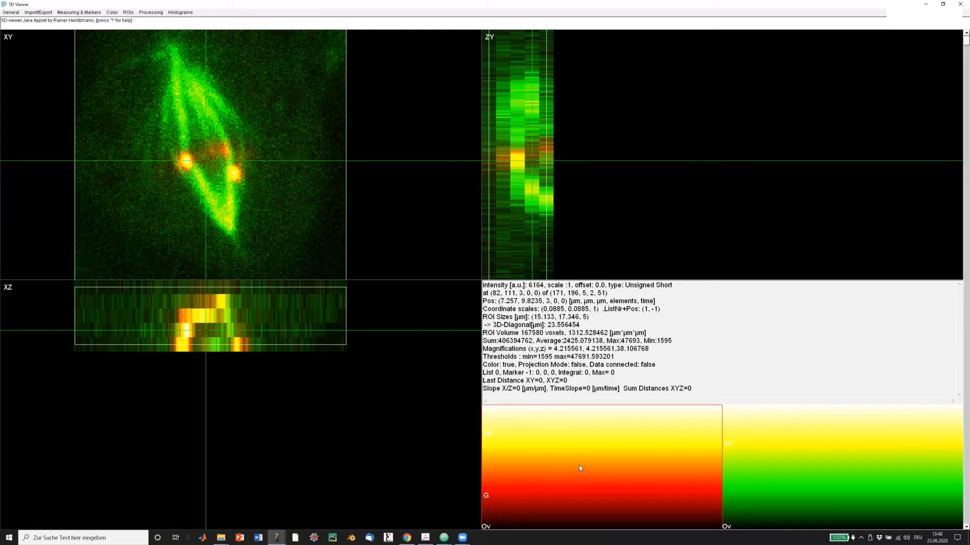
{"action": "key", "text": "c"}
{"action": "left_click", "coordinate": [845, 480]}
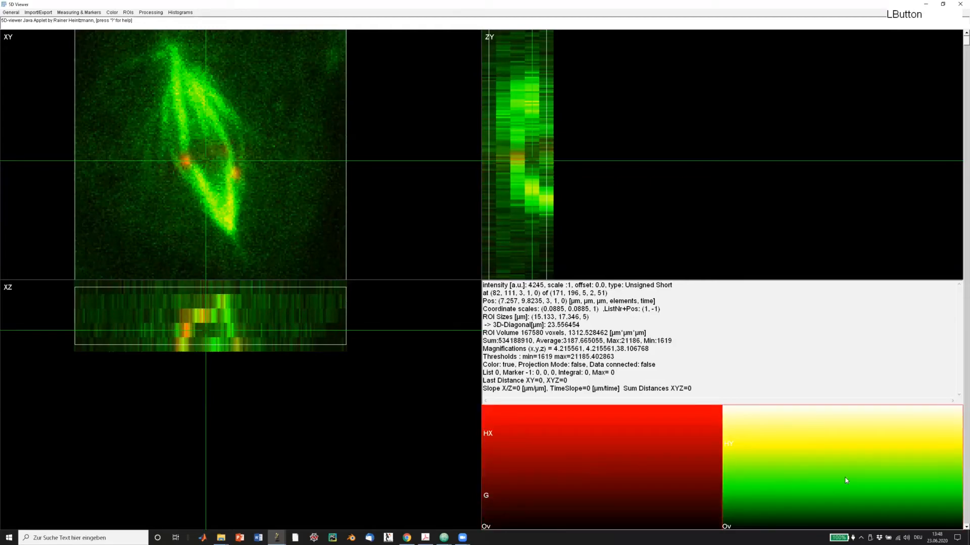
{"action": "key", "text": "g"}
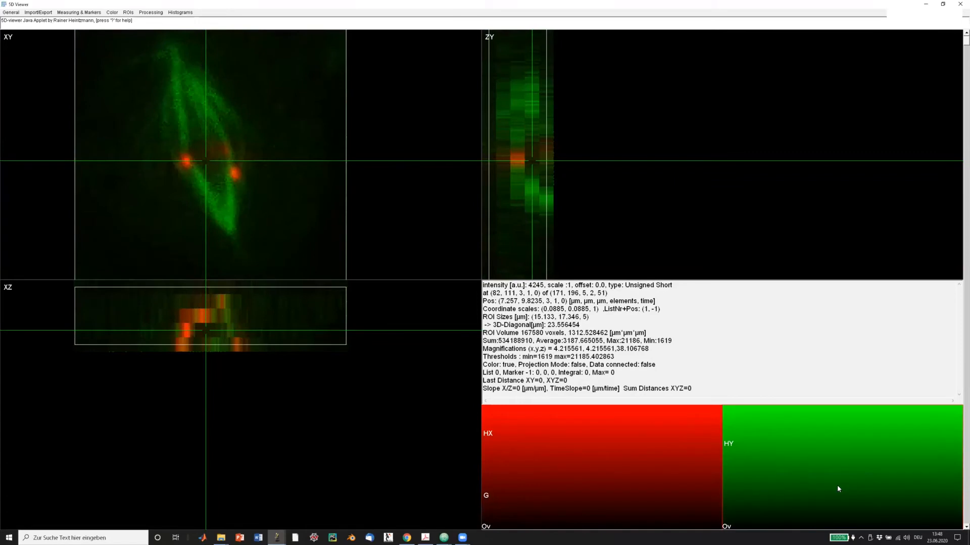
Step the crosshair through several positions around the spindle in slice 3, finishing at x 108, y 129.
{"action": "left_click_drag", "start_coordinate": [225, 204], "coordinate": [210, 182]}
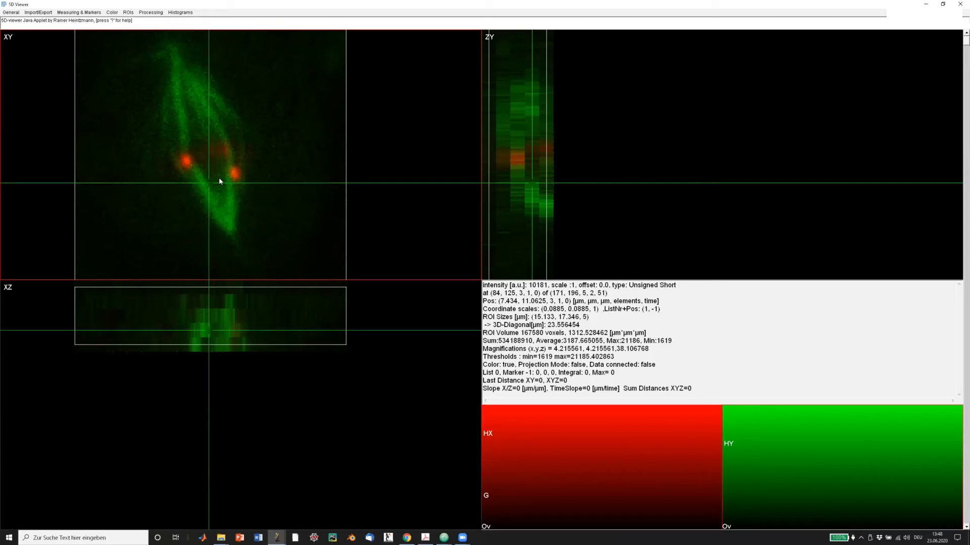
{"action": "left_click_drag", "start_coordinate": [196, 164], "coordinate": [194, 162]}
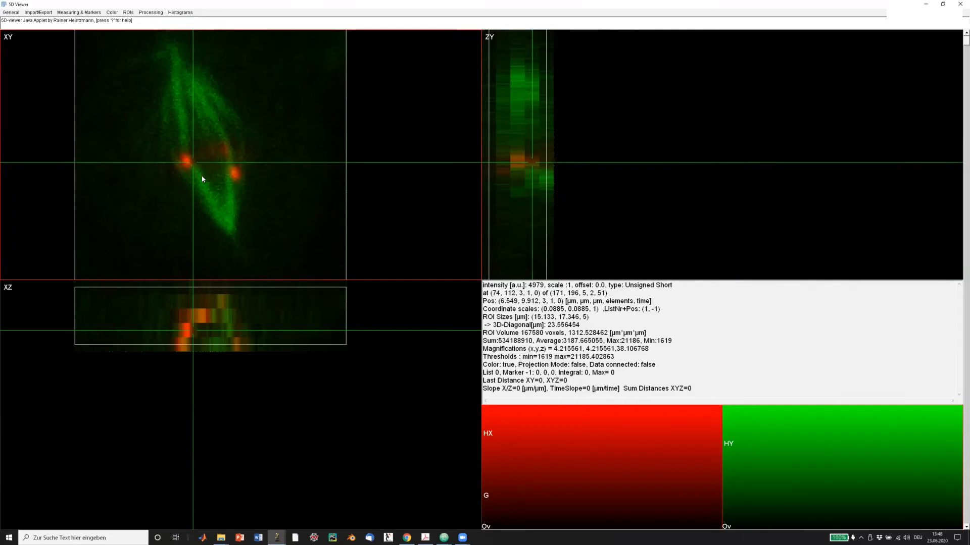
{"action": "left_click", "coordinate": [237, 328]}
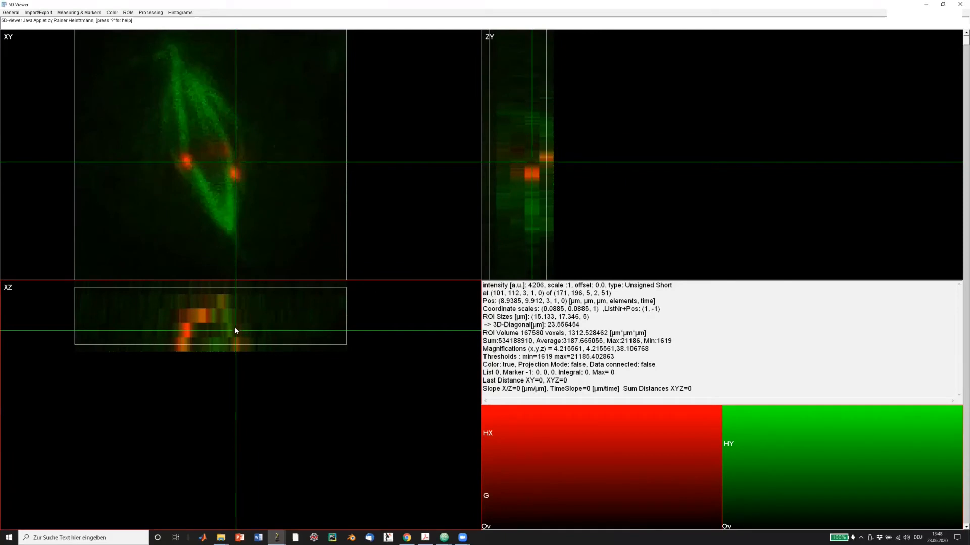
{"action": "left_click", "coordinate": [246, 169]}
{"action": "left_click_drag", "start_coordinate": [248, 170], "coordinate": [248, 192]}
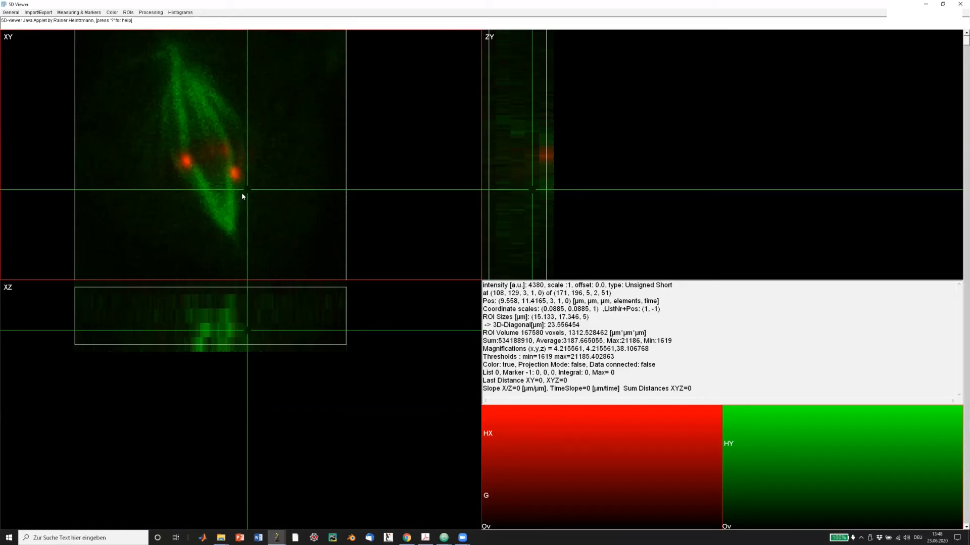
Lower the upper display threshold of element 1 in small increments to about 9843.
{"action": "key", "text": "4"}
{"action": "key", "text": "4"}
{"action": "key", "text": "4"}
{"action": "key", "text": "4"}
{"action": "key", "text": "4"}
{"action": "key", "text": "4"}
{"action": "key", "text": "4"}
{"action": "key", "text": "4"}
{"action": "key", "text": "4"}
{"action": "key", "text": "4"}
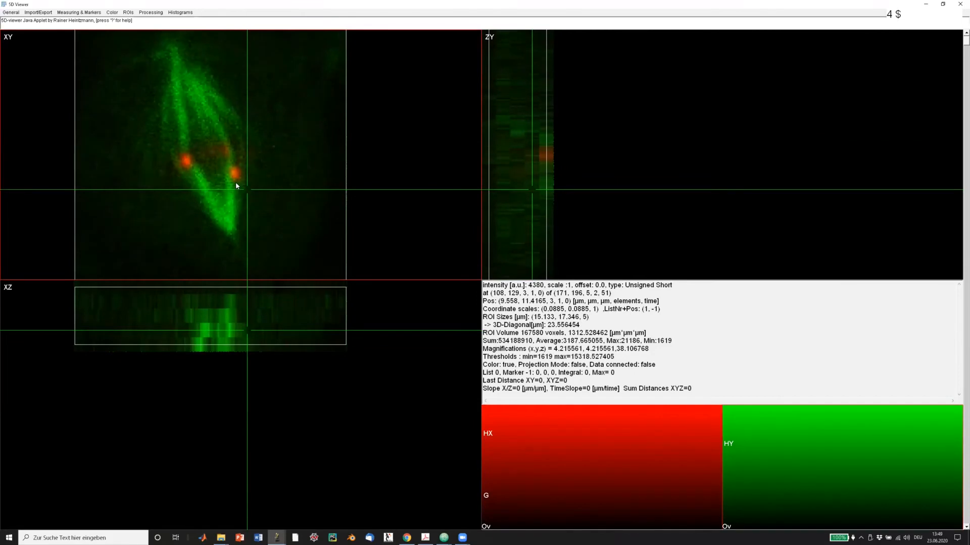
{"action": "key", "text": "4"}
{"action": "key", "text": "4"}
{"action": "key", "text": "4"}
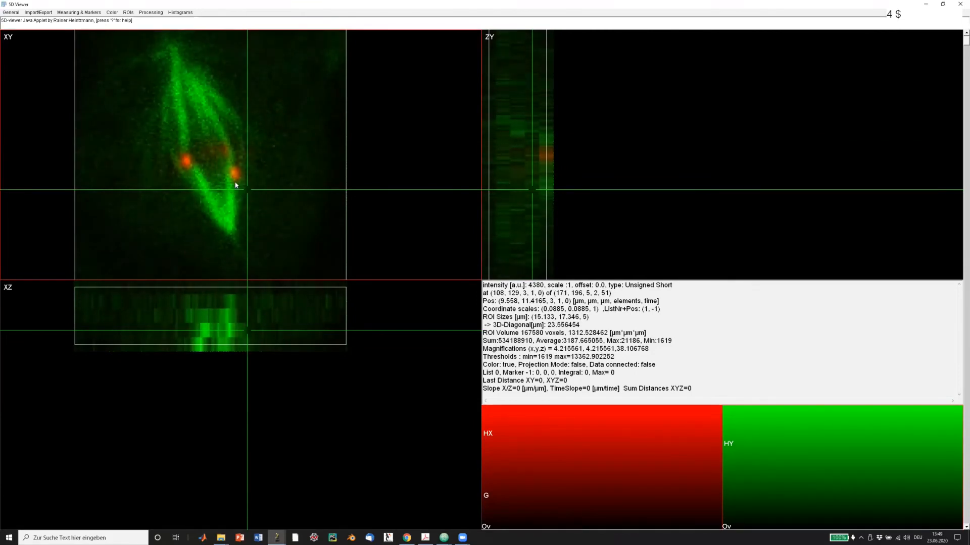
{"action": "key", "text": "4"}
{"action": "key", "text": "4"}
{"action": "key", "text": "4"}
{"action": "key", "text": "4"}
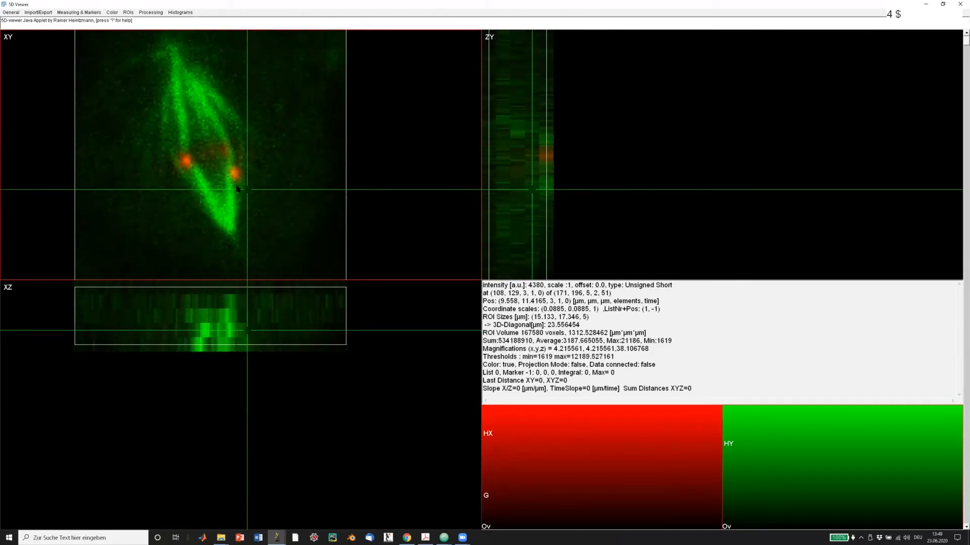
{"action": "key", "text": "4"}
{"action": "key", "text": "4"}
{"action": "key", "text": "4"}
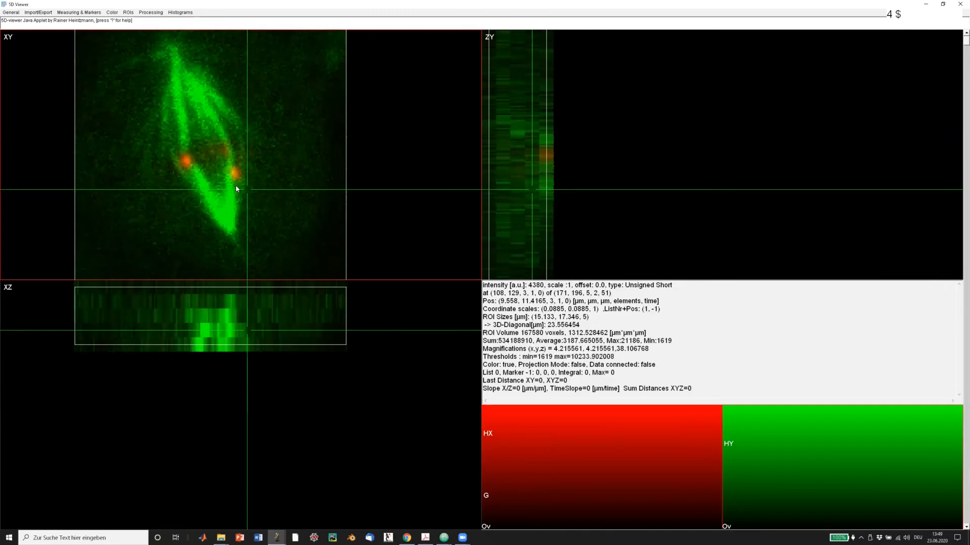
Move the crosshair to x 97, y 143 and toggle the overflow highlighting repeatedly, leaving it on.
{"action": "left_click", "coordinate": [230, 221]}
{"action": "mouse_move", "coordinate": [230, 223]}
{"action": "left_mouse_down"}
{"action": "mouse_move", "coordinate": [211, 187]}
{"action": "mouse_move", "coordinate": [228, 222]}
{"action": "mouse_move", "coordinate": [230, 198]}
{"action": "mouse_move", "coordinate": [230, 212]}
{"action": "left_mouse_up"}
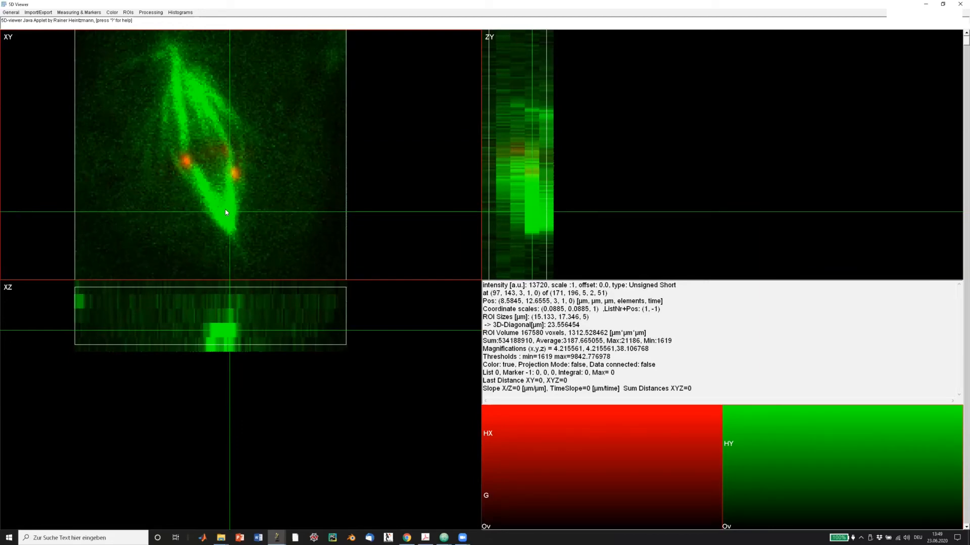
{"action": "key", "text": "o"}
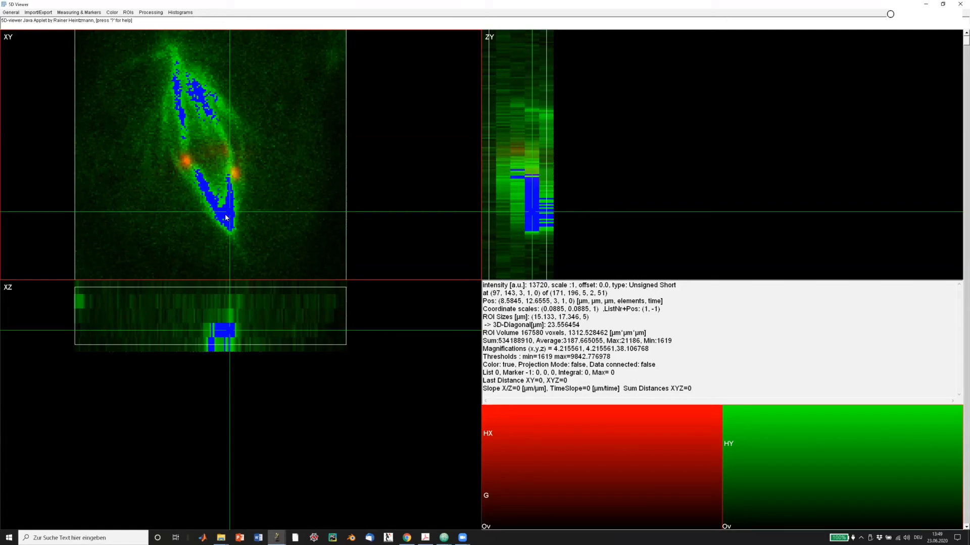
{"action": "key", "text": "o"}
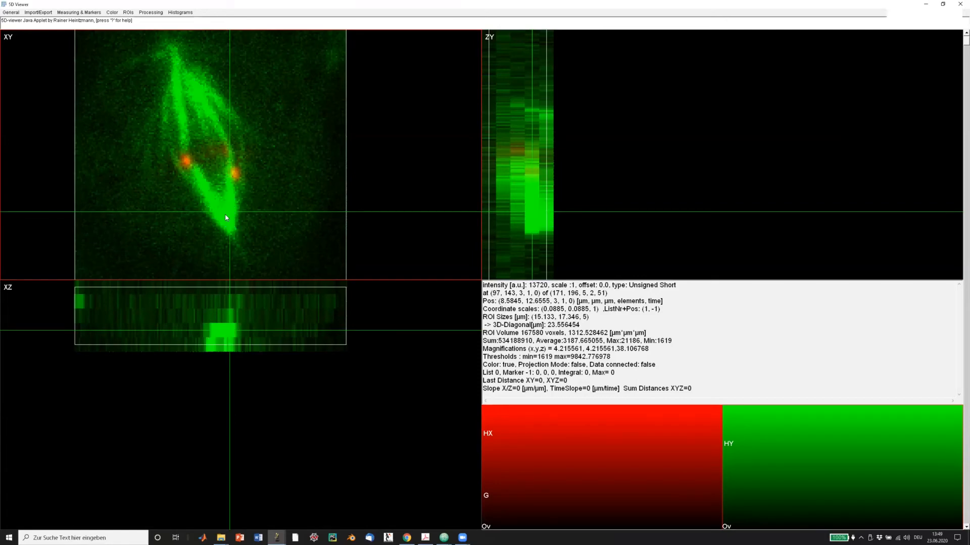
{"action": "key", "text": "o"}
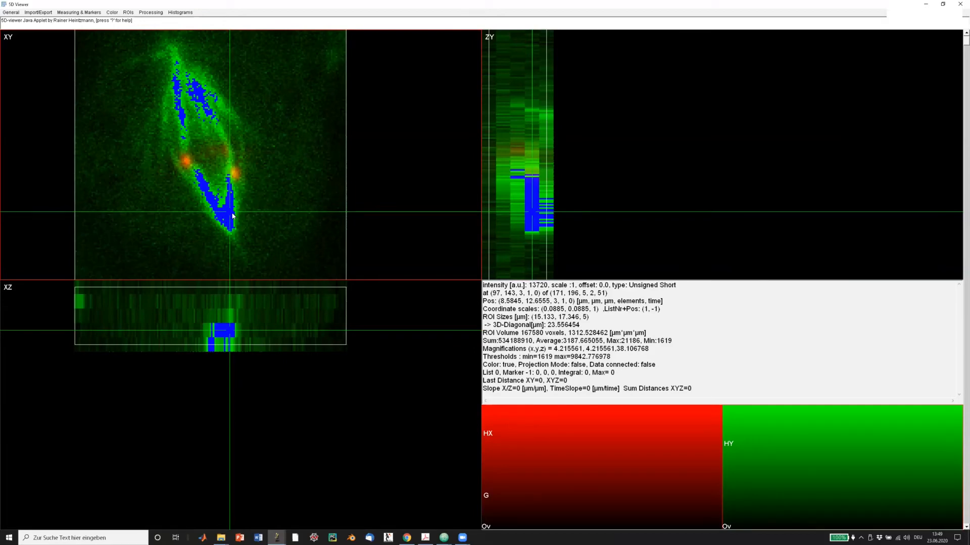
{"action": "key", "text": "o"}
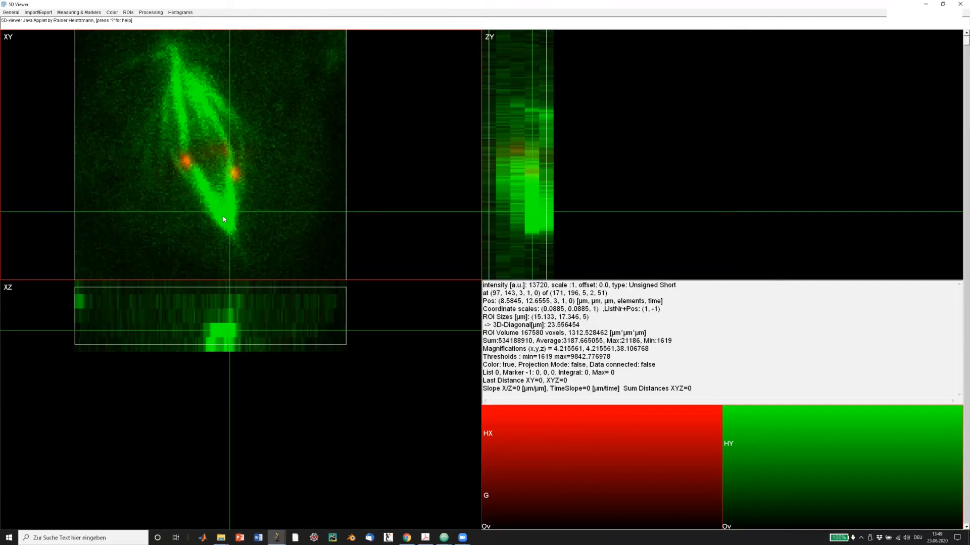
{"action": "key", "text": "o"}
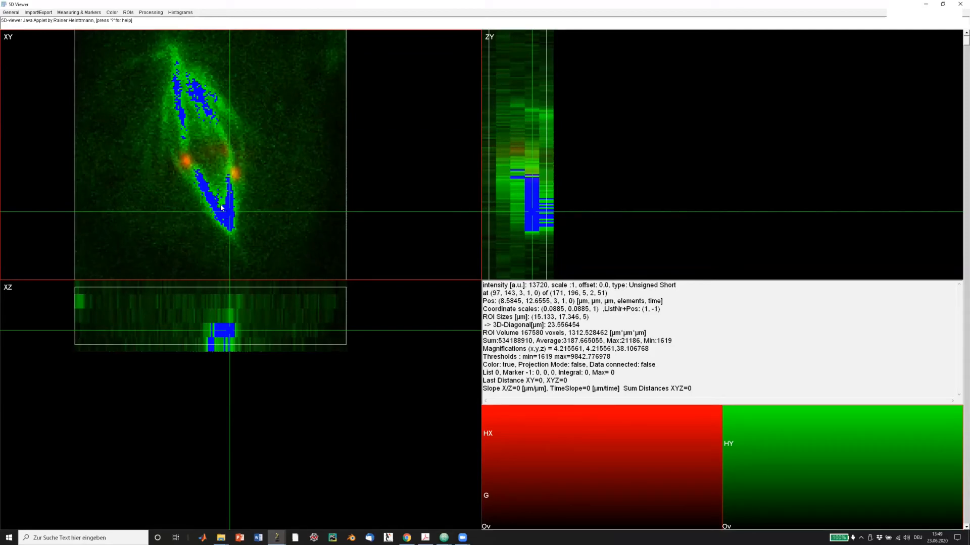
Raise the upper threshold of element 1 to about 13754 and bring it back down to about 11407.
{"action": "key", "text": "3"}
{"action": "key", "text": "3"}
{"action": "key", "text": "3"}
{"action": "key", "text": "3"}
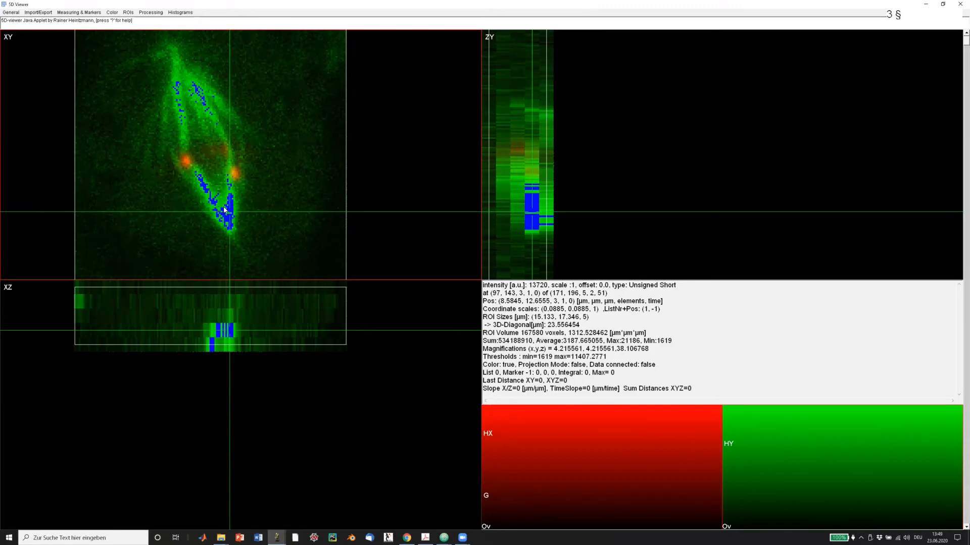
{"action": "key", "text": "3"}
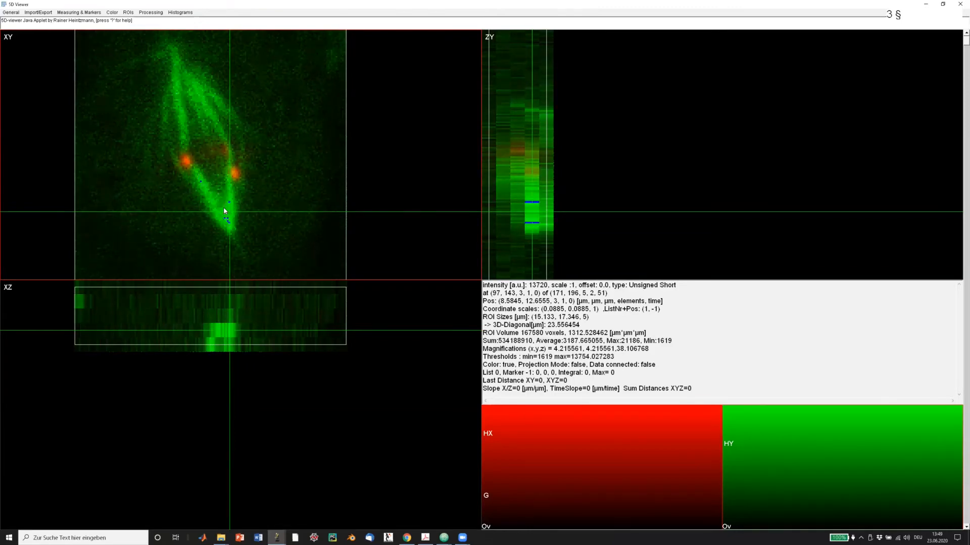
{"action": "key", "text": "4"}
{"action": "key", "text": "4"}
{"action": "key", "text": "4"}
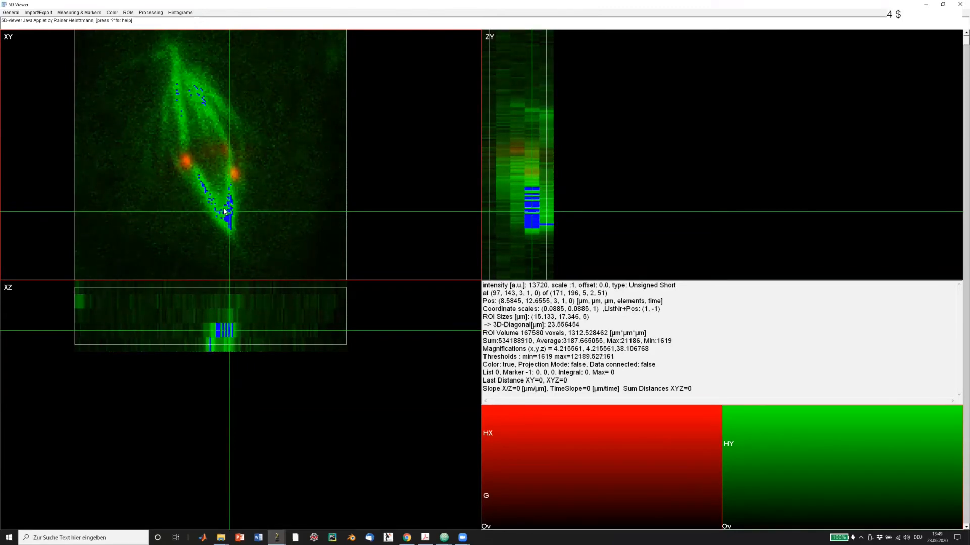
{"action": "key", "text": "4"}
{"action": "key", "text": "4"}
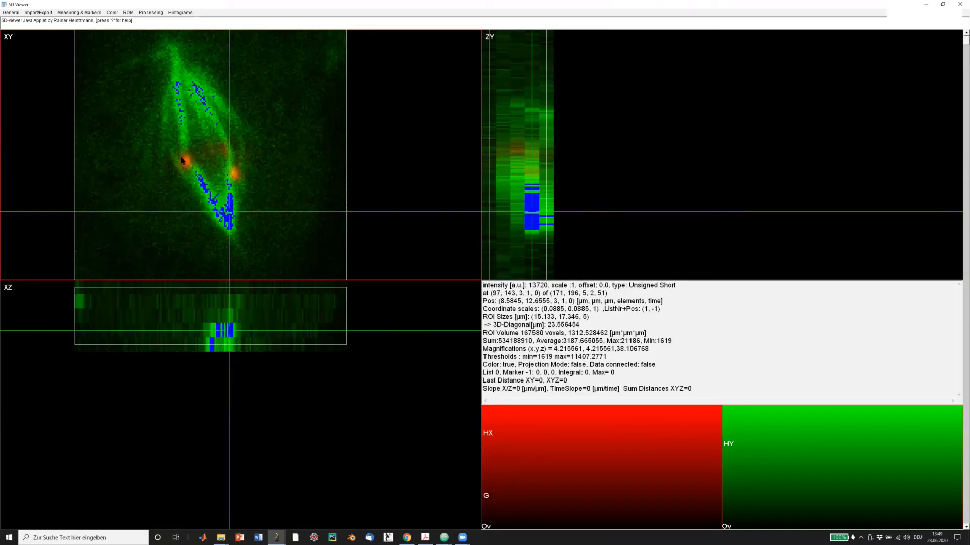
Raise the lower display threshold of element 1 to about 2792 and turn the overflow and underflow highlighting off.
{"action": "key", "text": "1"}
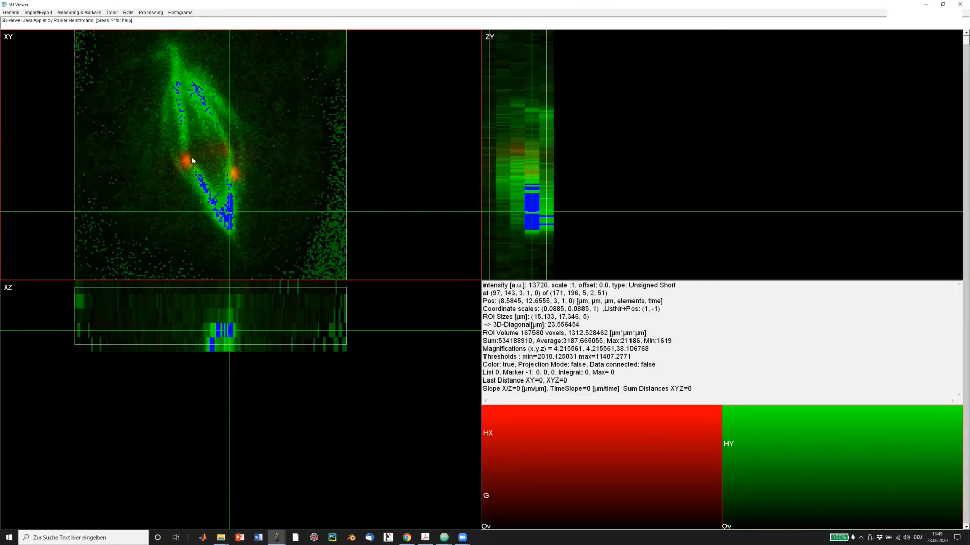
{"action": "key", "text": "1"}
{"action": "key", "text": "1"}
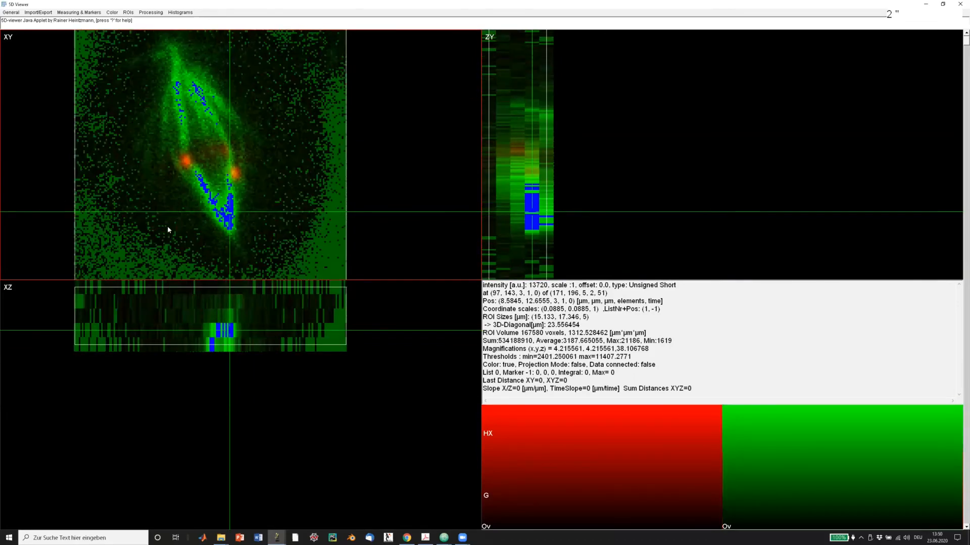
{"action": "key", "text": "1"}
{"action": "key", "text": "shift+1"}
{"action": "key", "text": "shift+1"}
{"action": "key", "text": "shift+1"}
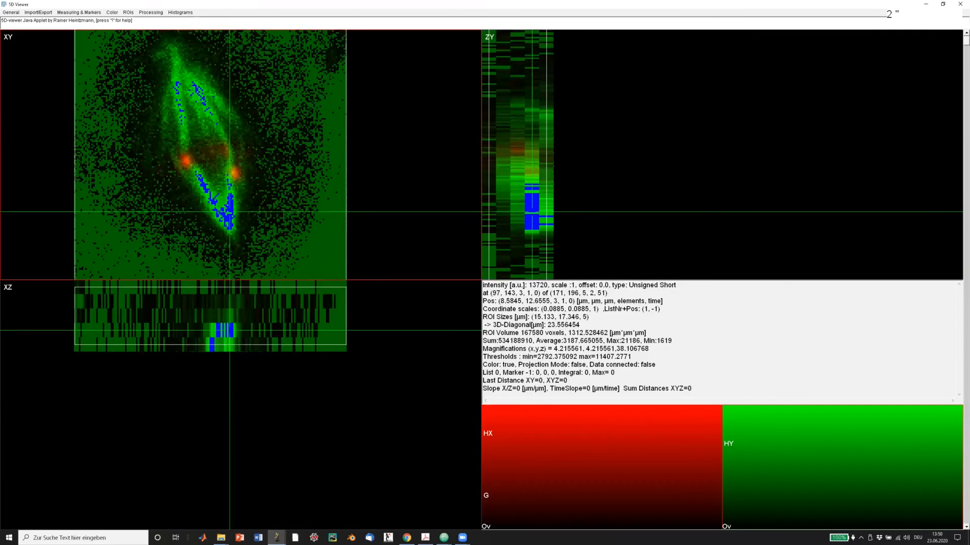
{"action": "key", "text": "1"}
{"action": "key", "text": "1"}
{"action": "key", "text": "o"}
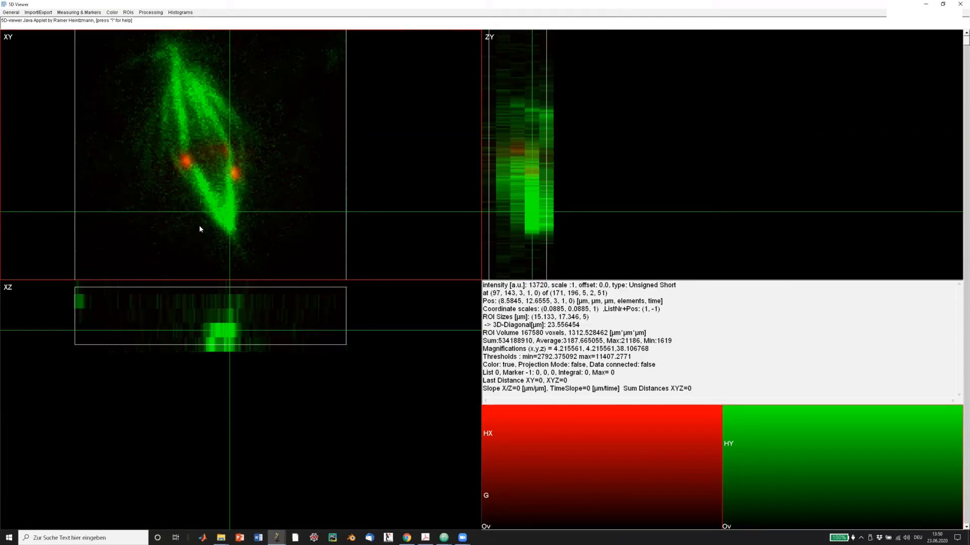
Check the thresholds of element 0, return to element 1 and place the crosshair at x 121, y 112.
{"action": "left_click", "coordinate": [201, 211]}
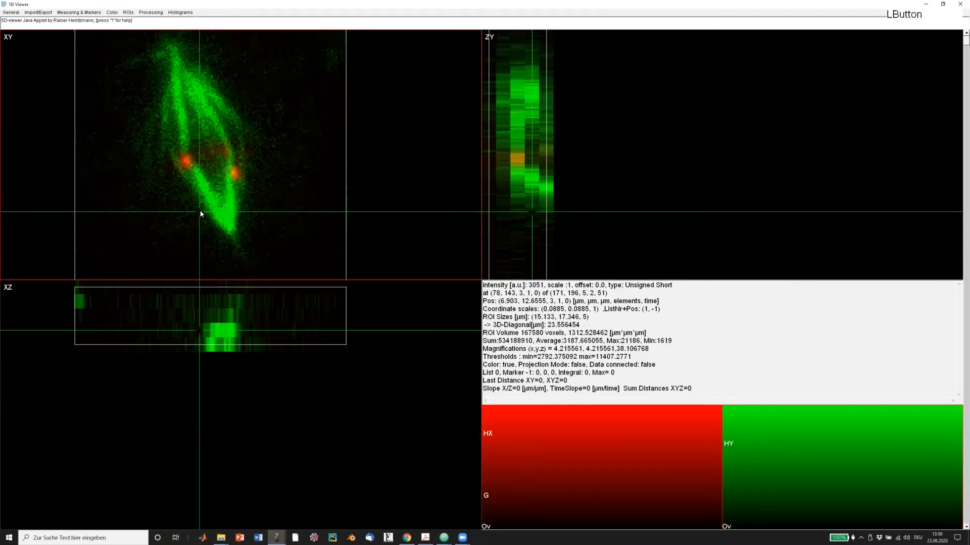
{"action": "key", "text": "e"}
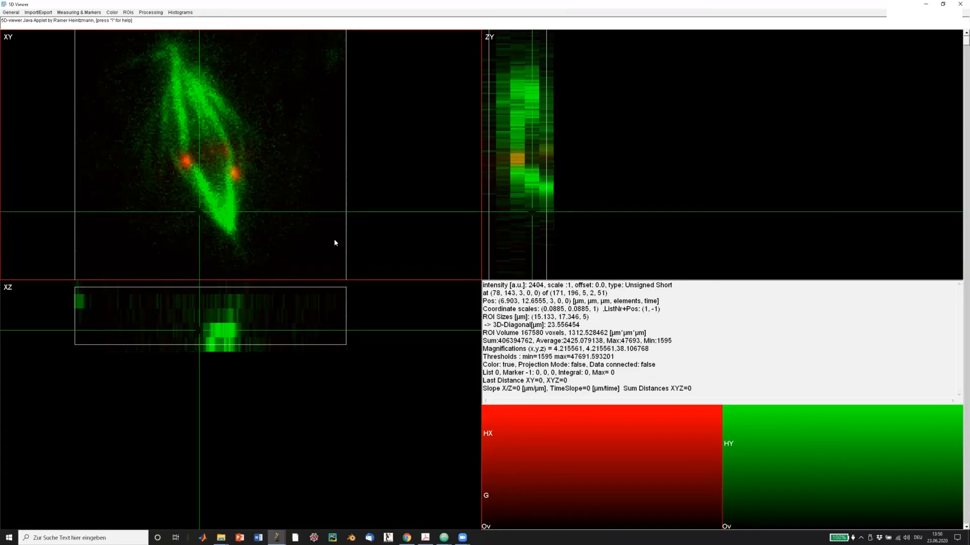
{"action": "left_click", "coordinate": [203, 200]}
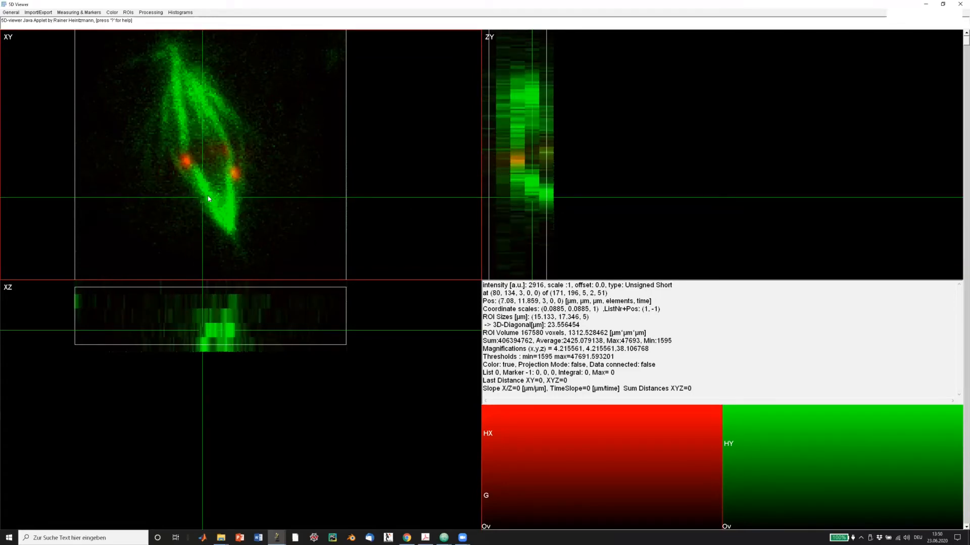
{"action": "left_click", "coordinate": [805, 435]}
{"action": "left_click", "coordinate": [267, 164]}
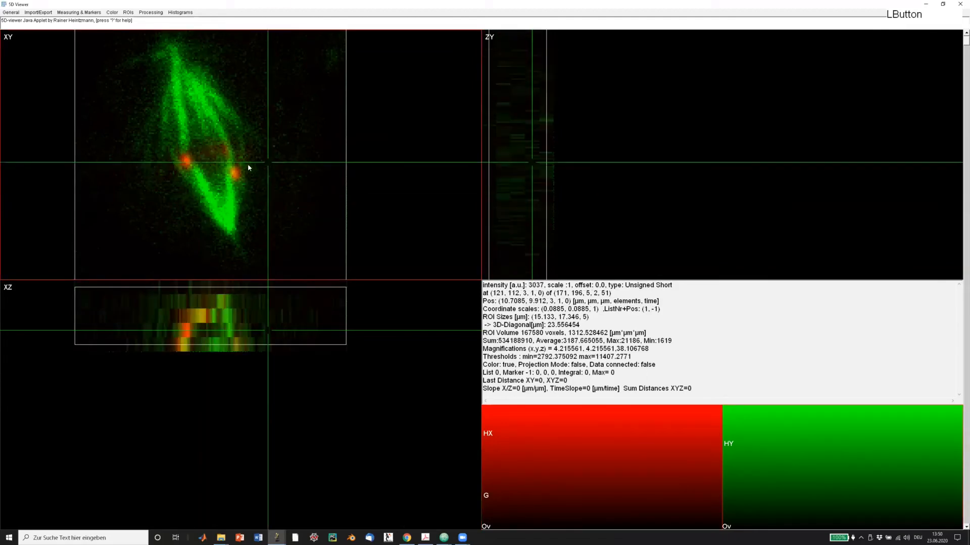
Reset element 1's thresholds to its full intensity range and switch to element 0 with the crosshair at x 80, y 93.
{"action": "key", "text": "t"}
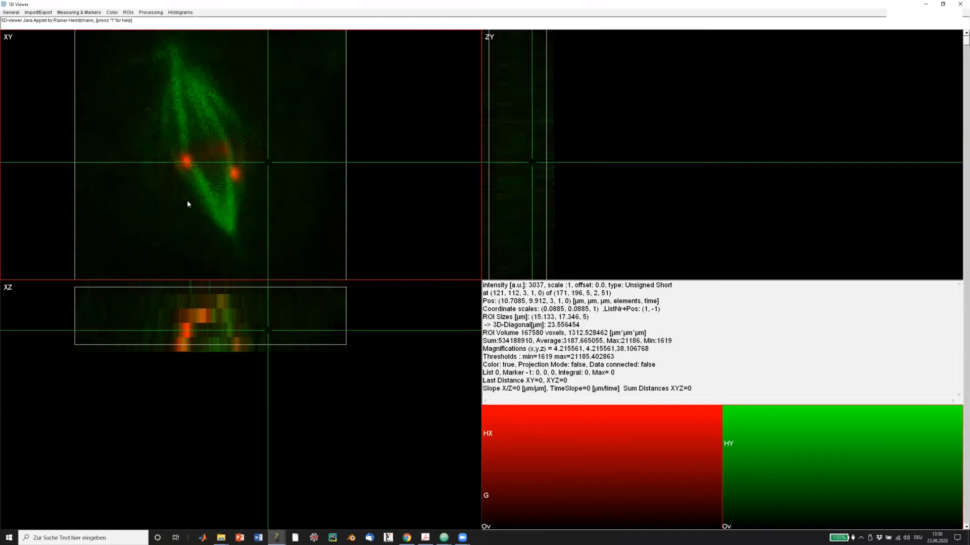
{"action": "left_click_drag", "start_coordinate": [211, 138], "coordinate": [203, 132]}
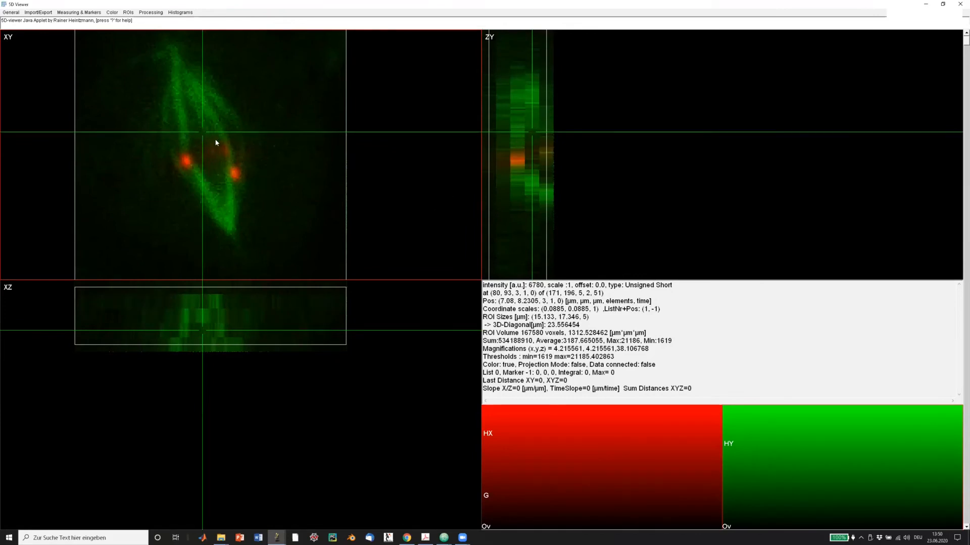
{"action": "key", "text": "e"}
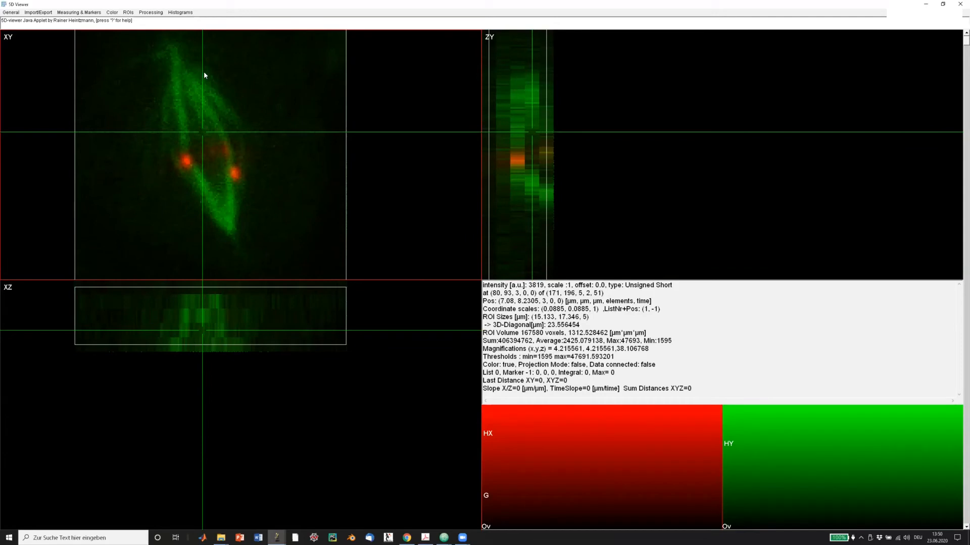
Define a rectangular ROI of about 3.7 by 4.5 µm over the spindle's upper right arm in the XY view.
{"action": "key", "text": "shift"}
{"action": "key", "text": "shift"}
{"action": "left_click", "coordinate": [192, 51], "text": "shift"}
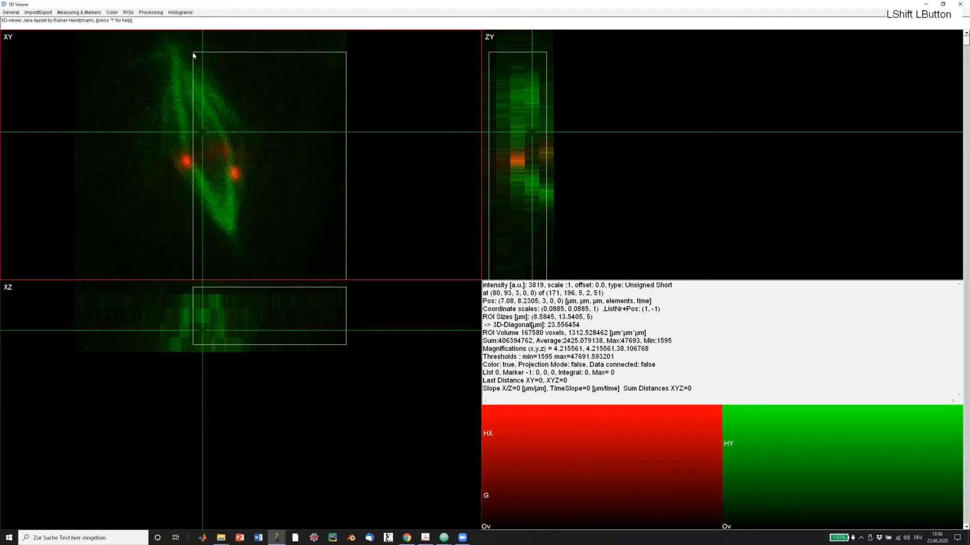
{"action": "left_click_drag", "start_coordinate": [197, 66], "coordinate": [258, 132]}
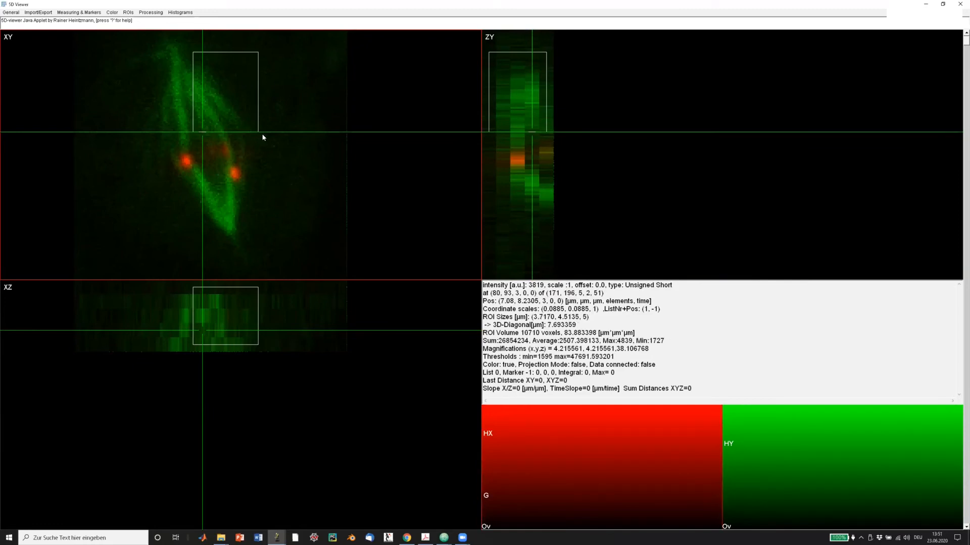
Move the crosshair to x 86, y 78 inside the ROI and turn off the multicolor overlay with element 0 active.
{"action": "left_click", "coordinate": [251, 168]}
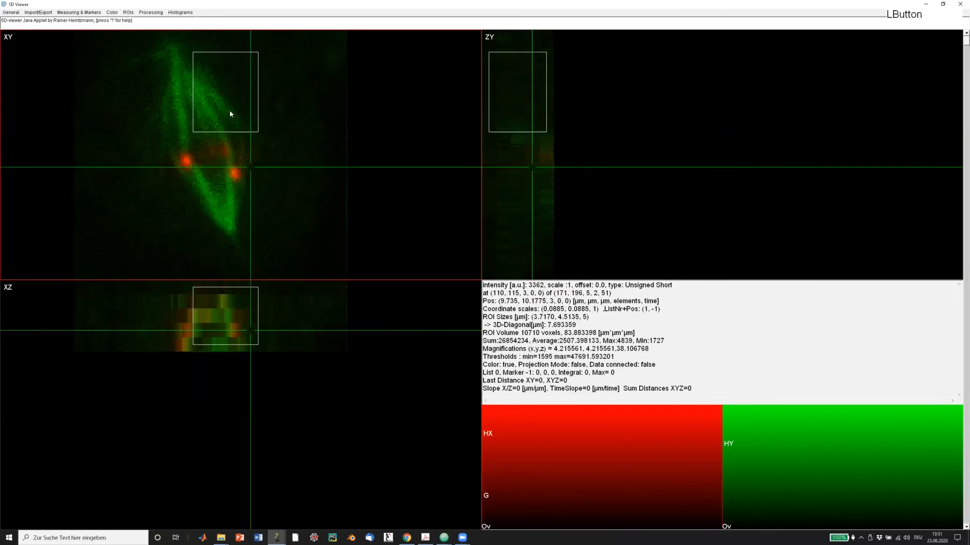
{"action": "left_click_drag", "start_coordinate": [230, 107], "coordinate": [212, 108]}
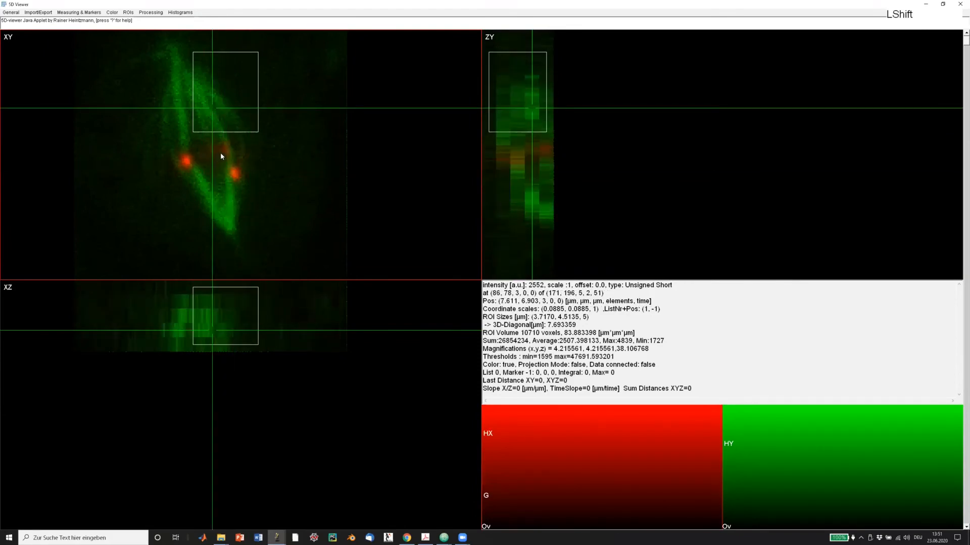
{"action": "left_click", "coordinate": [625, 437]}
{"action": "key", "text": "shift"}
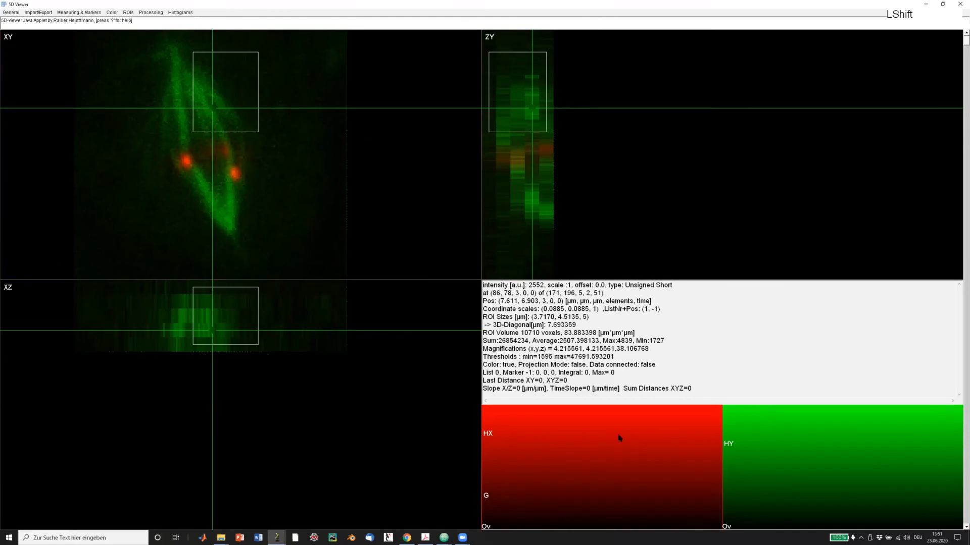
{"action": "key", "text": "shift+c"}
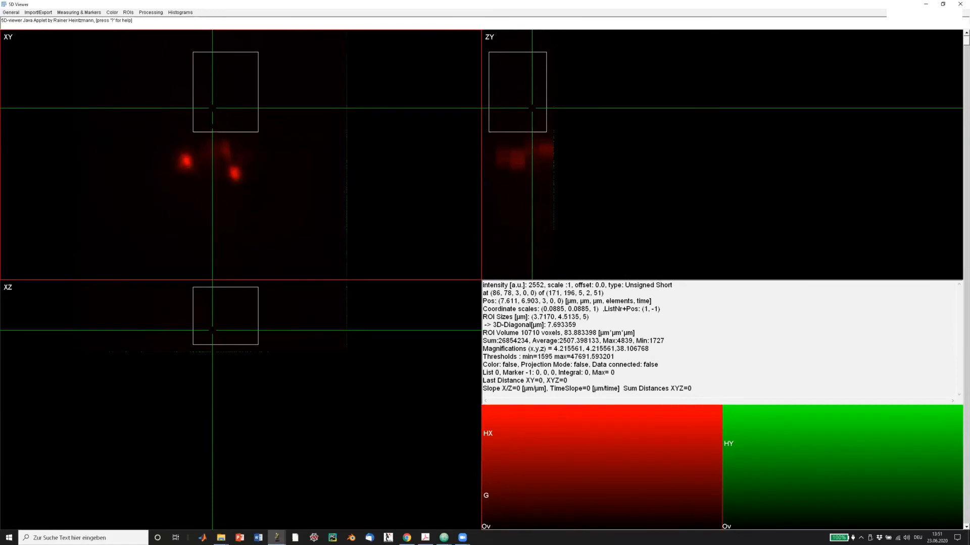
Fit element 0's display thresholds to the ROI's intensity range and check them with the over- and underflow colors.
{"action": "key", "text": "t"}
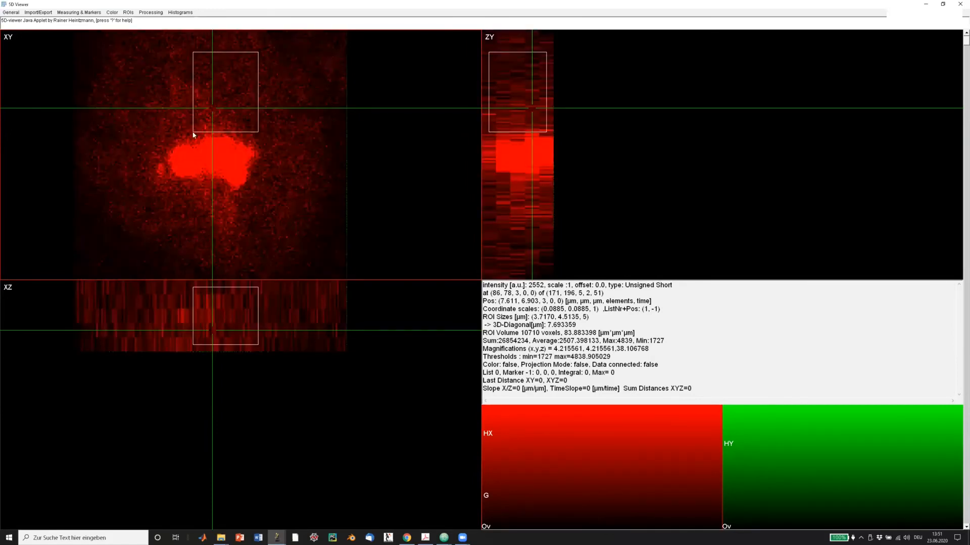
{"action": "key", "text": "o"}
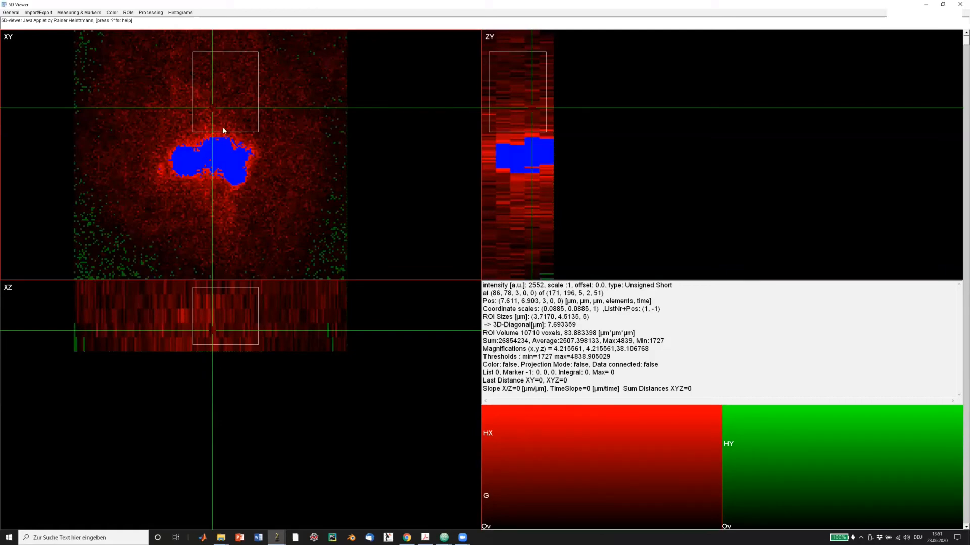
{"action": "key", "text": "o"}
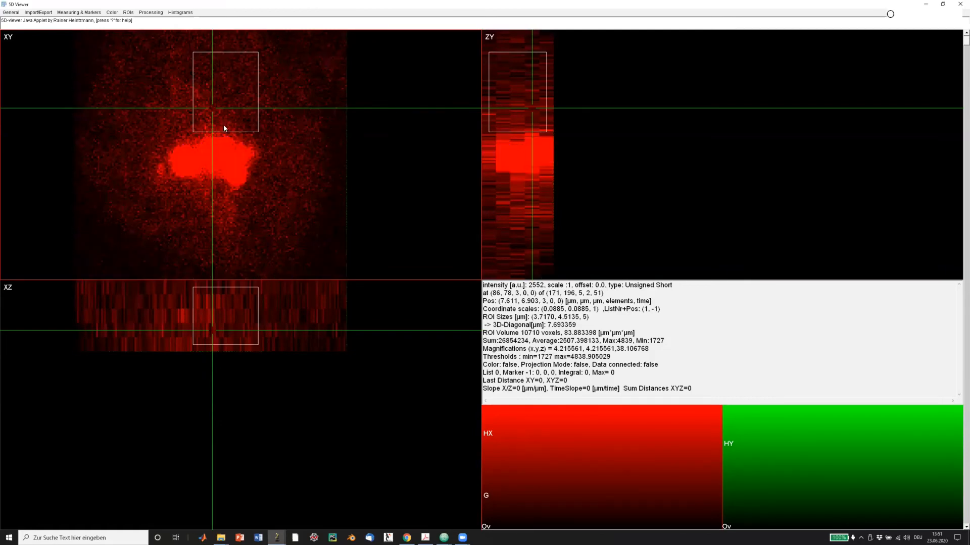
{"action": "key", "text": "o"}
{"action": "key", "text": "o"}
Turn on the multicolor overlay at x 94, z 2 and fit element 1's display thresholds to the ROI's intensity range.
{"action": "mouse_move", "coordinate": [223, 324]}
{"action": "left_mouse_down"}
{"action": "mouse_move", "coordinate": [226, 308]}
{"action": "mouse_move", "coordinate": [225, 319]}
{"action": "left_mouse_up"}
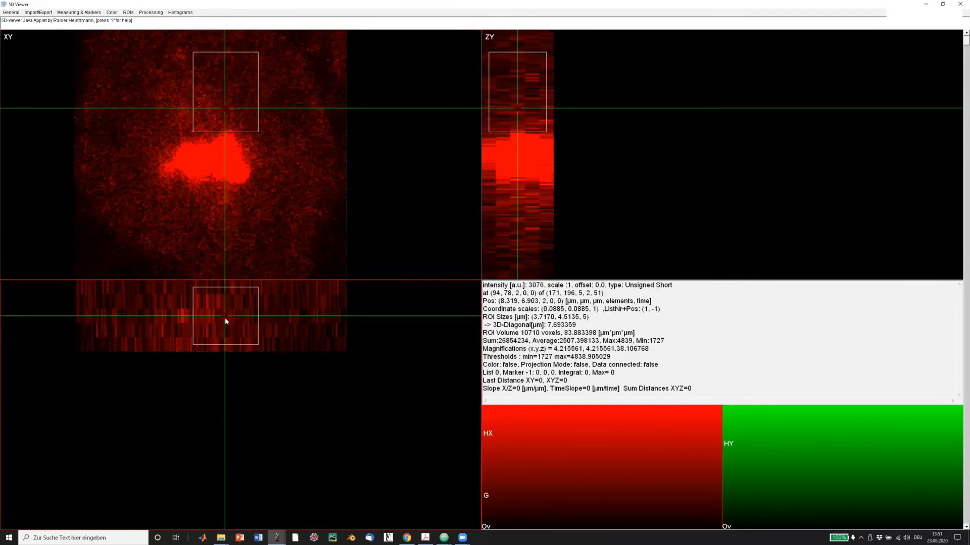
{"action": "key", "text": "c"}
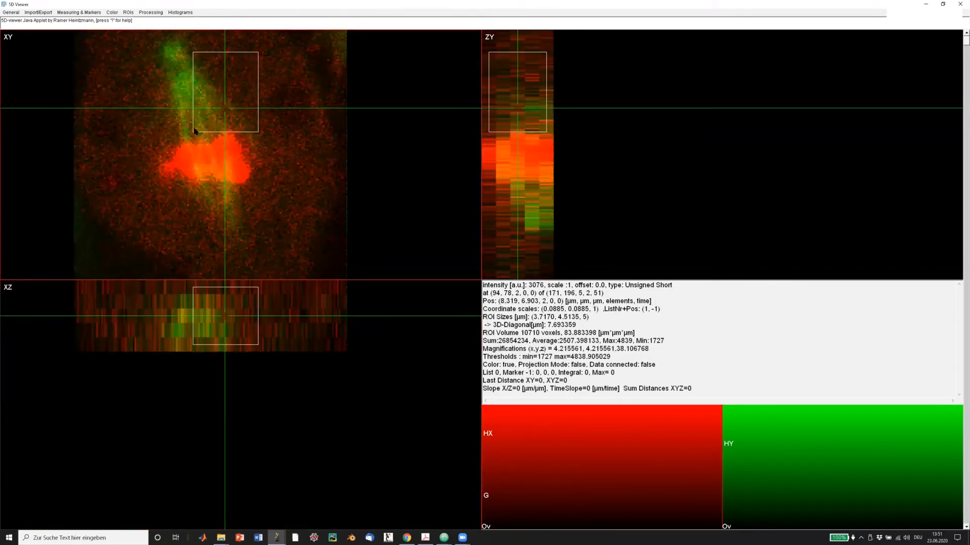
{"action": "key", "text": "shift+c"}
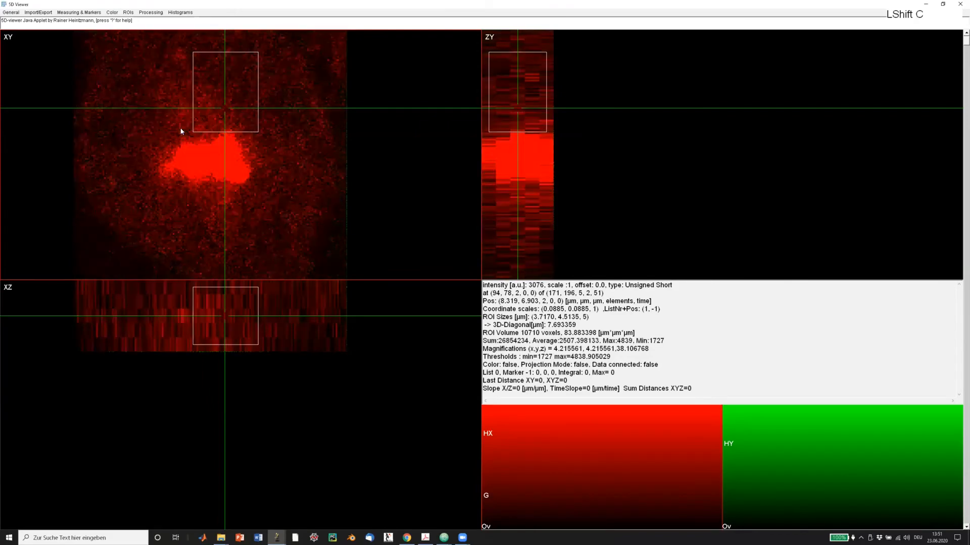
{"action": "key", "text": "shift+c"}
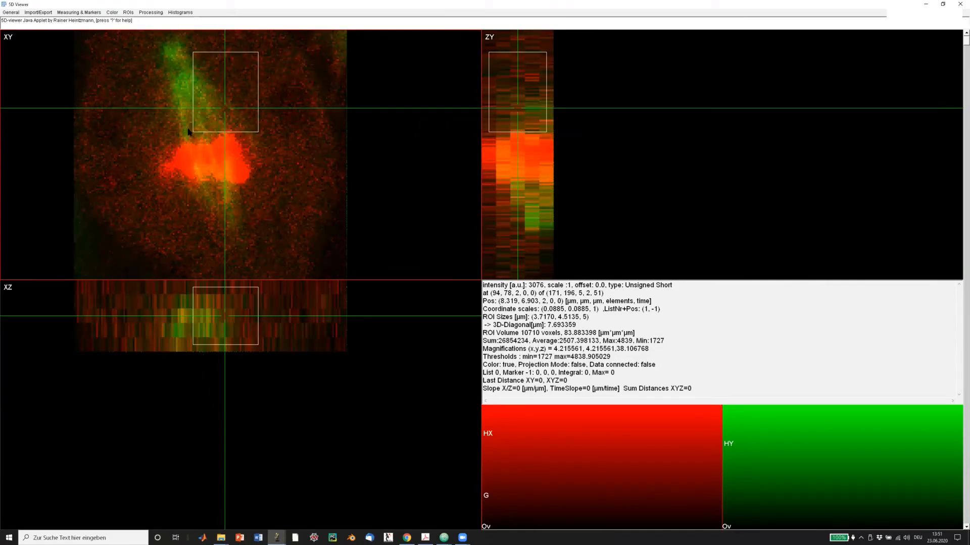
{"action": "key", "text": "e"}
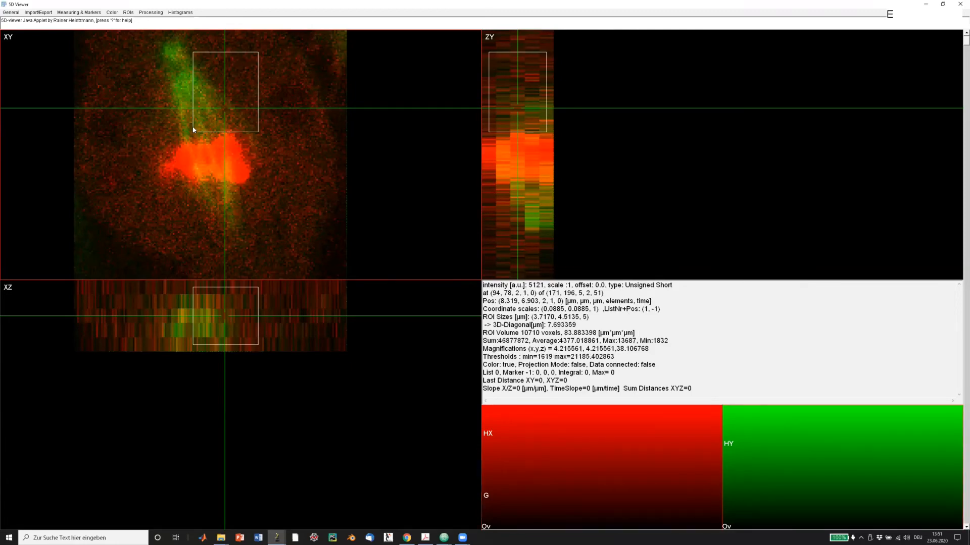
{"action": "key", "text": "t"}
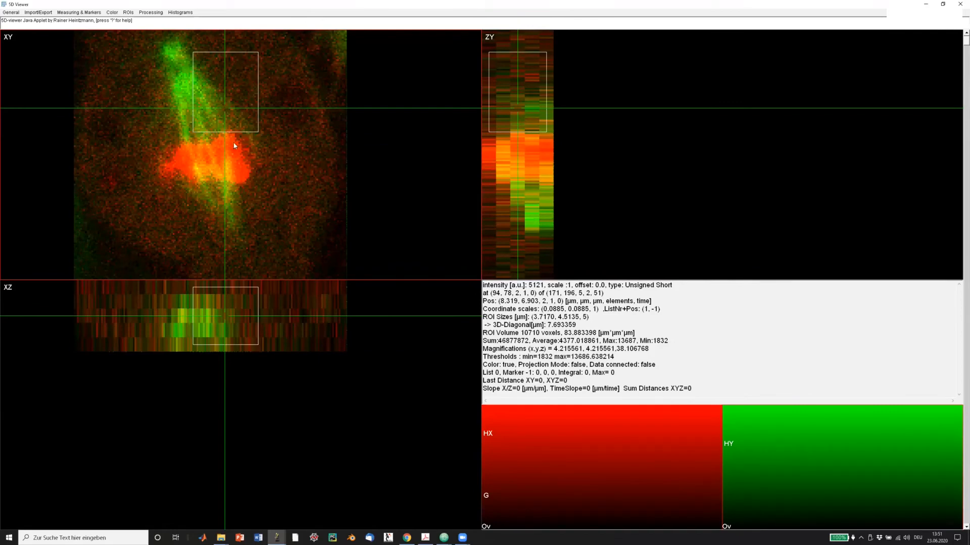
Reset the ROI to the full image volume and fit the thresholds of both elements to its intensity range.
{"action": "key", "text": "shift"}
{"action": "left_click", "coordinate": [200, 178], "text": "shift"}
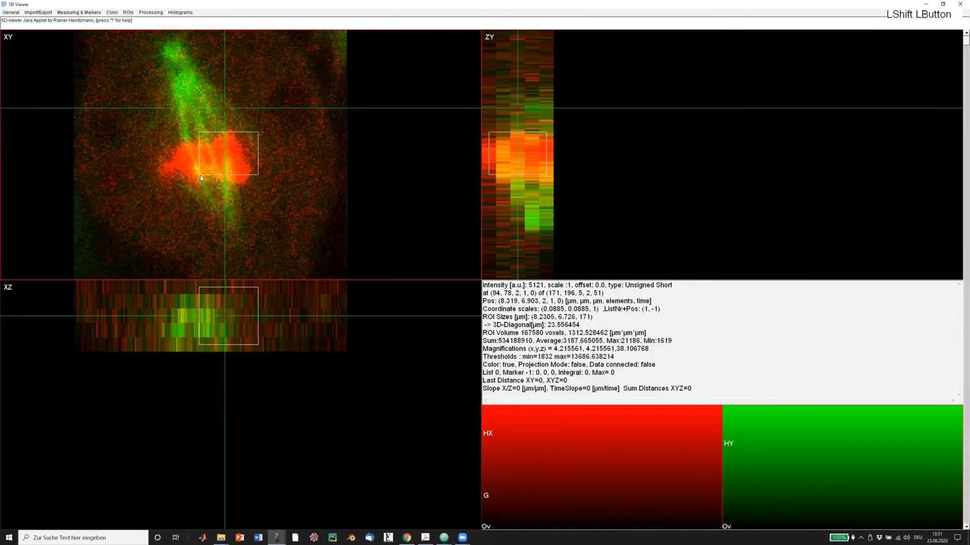
{"action": "left_click", "coordinate": [205, 190]}
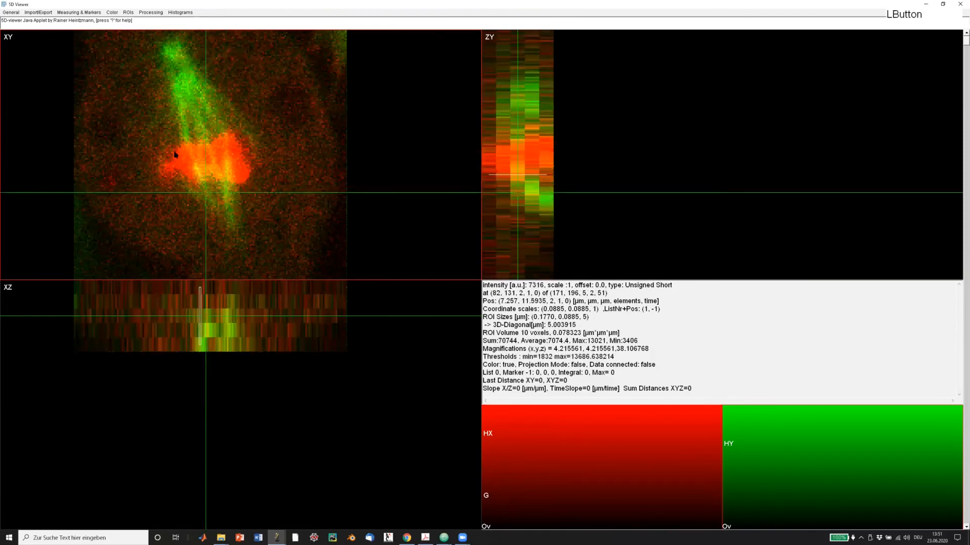
{"action": "left_click", "coordinate": [180, 136]}
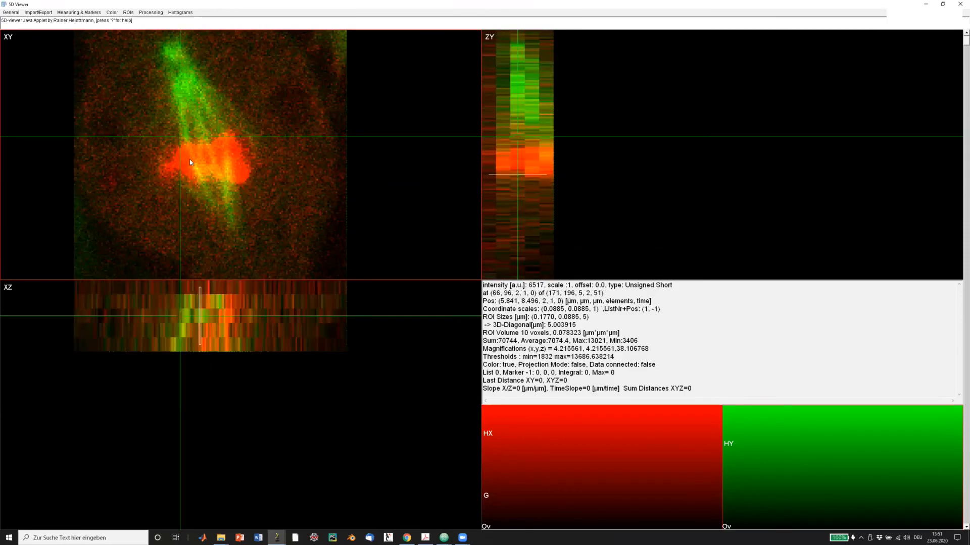
{"action": "left_click", "coordinate": [197, 176], "text": "shift"}
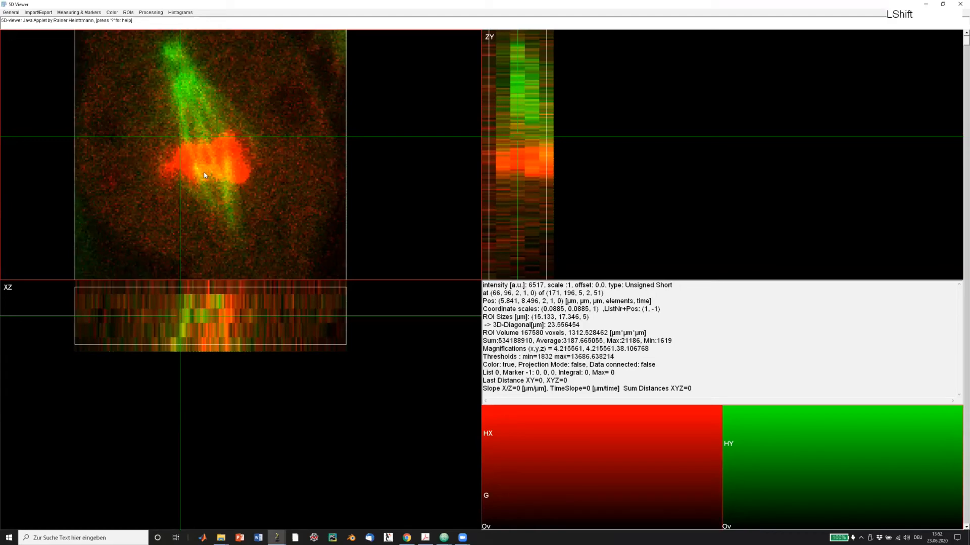
{"action": "key", "text": "shift+t"}
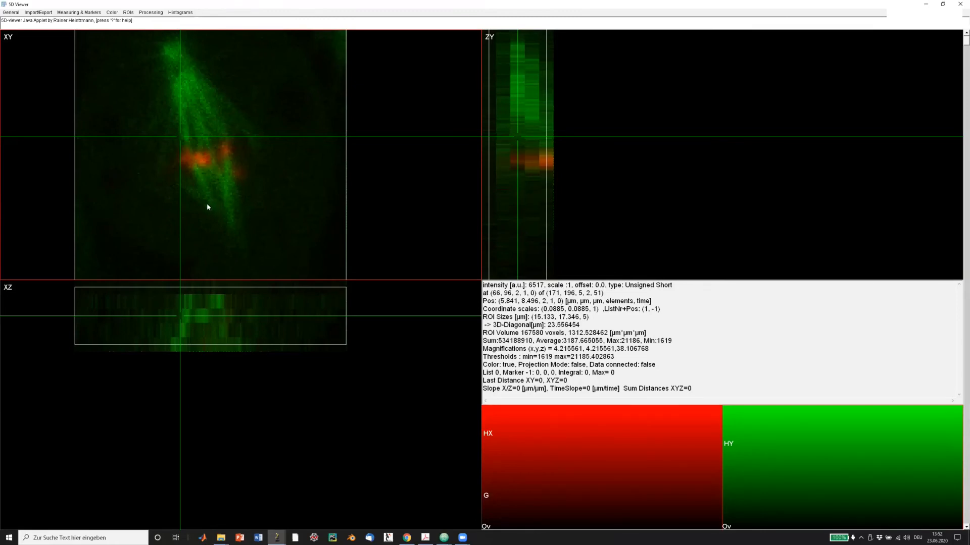
Examine the spindle and chromosomes in slices z 2 and z 3, finishing with the crosshair at x 109, y 78.
{"action": "left_click", "coordinate": [204, 171]}
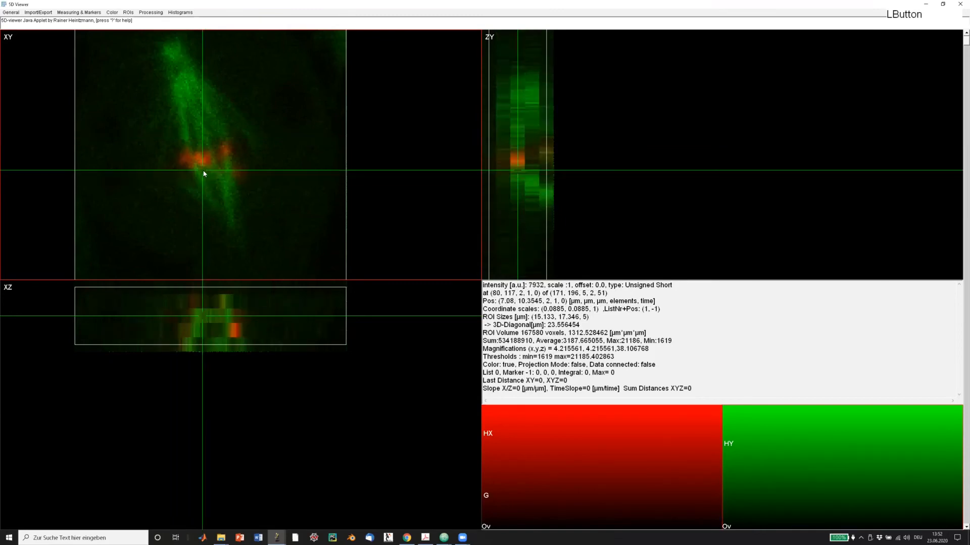
{"action": "left_click_drag", "start_coordinate": [204, 173], "coordinate": [204, 159]}
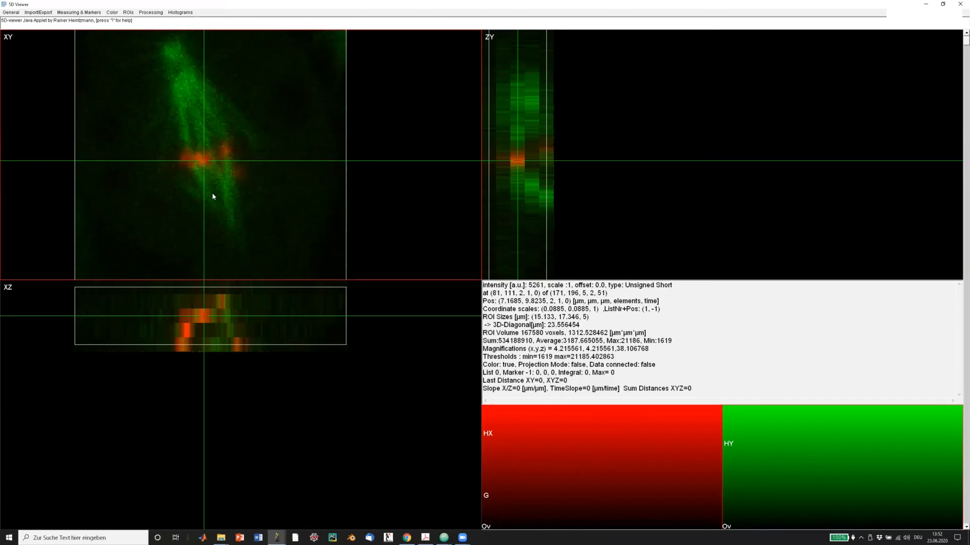
{"action": "left_click_drag", "start_coordinate": [226, 328], "coordinate": [195, 155]}
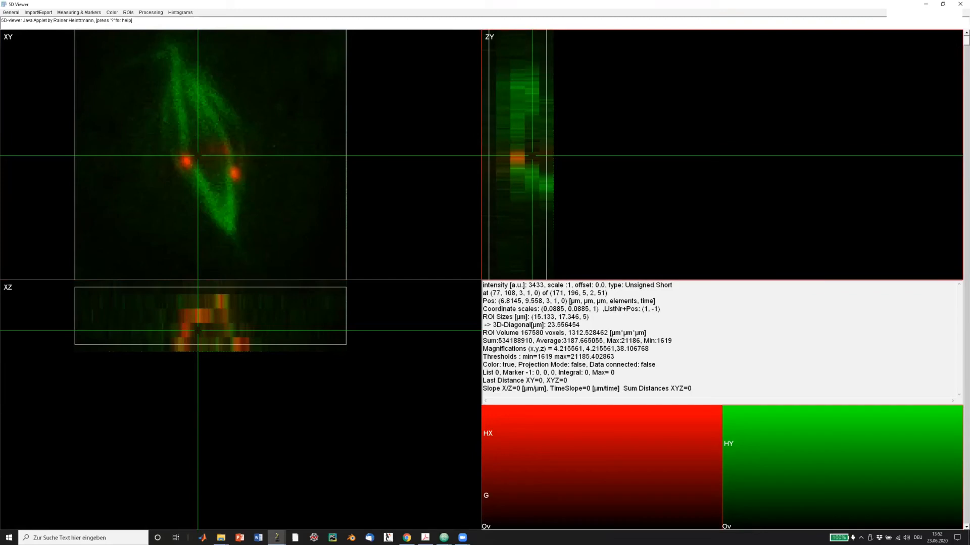
{"action": "left_click", "coordinate": [601, 465]}
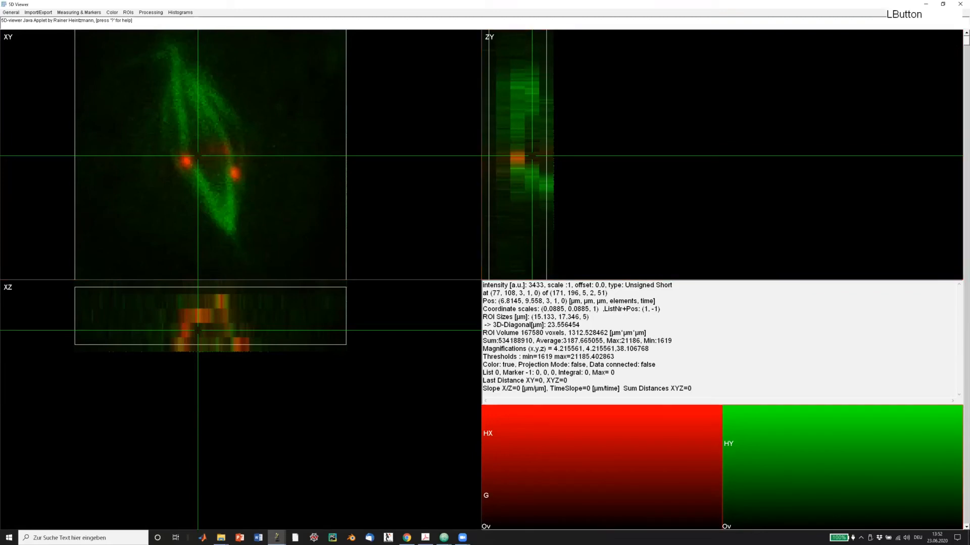
{"action": "mouse_move", "coordinate": [966, 40]}
{"action": "left_mouse_down"}
{"action": "mouse_move", "coordinate": [966, 156]}
{"action": "mouse_move", "coordinate": [941, 216]}
{"action": "mouse_move", "coordinate": [944, 288]}
{"action": "mouse_move", "coordinate": [913, 440]}
{"action": "mouse_move", "coordinate": [911, 401]}
{"action": "mouse_move", "coordinate": [941, 109]}
{"action": "mouse_move", "coordinate": [930, 530]}
{"action": "mouse_move", "coordinate": [959, 26]}
{"action": "left_mouse_up"}
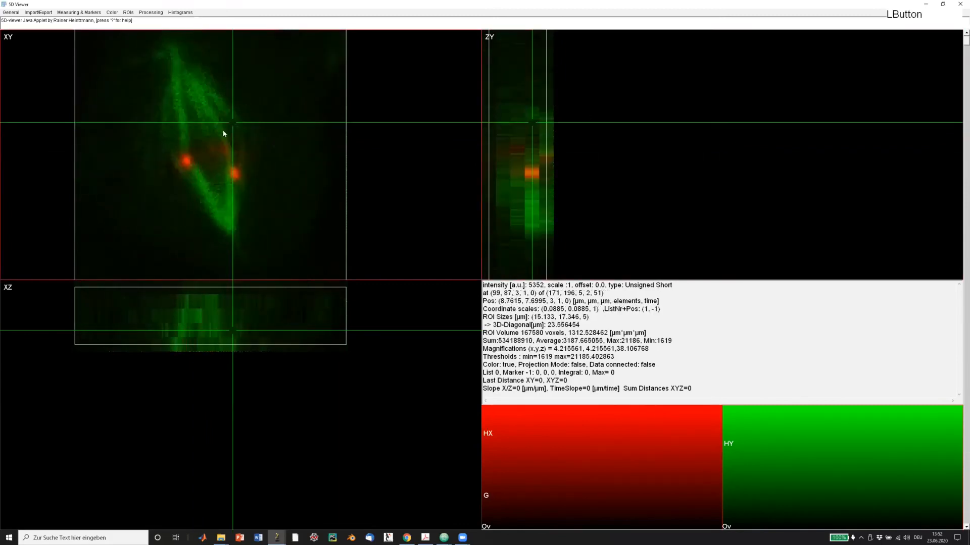
{"action": "left_click", "coordinate": [207, 142]}
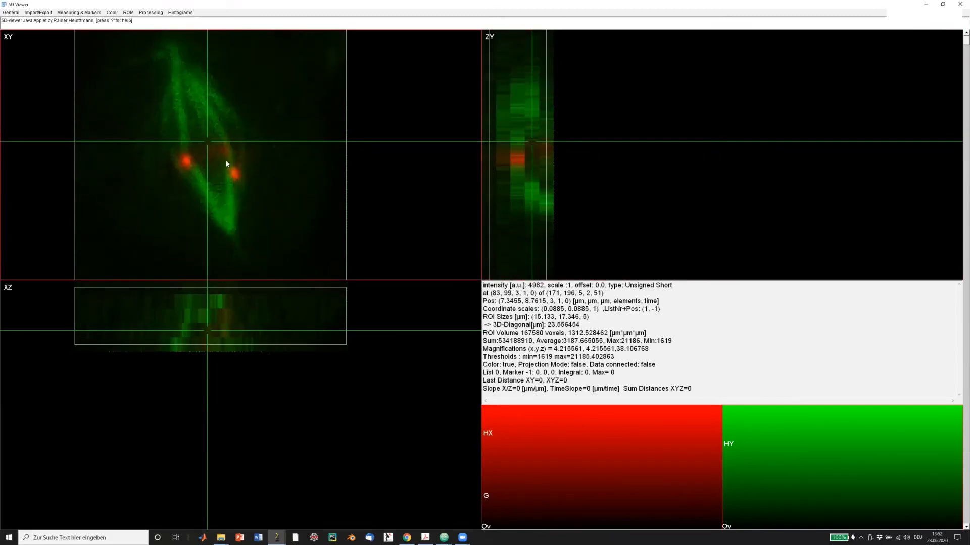
{"action": "left_click", "coordinate": [204, 144]}
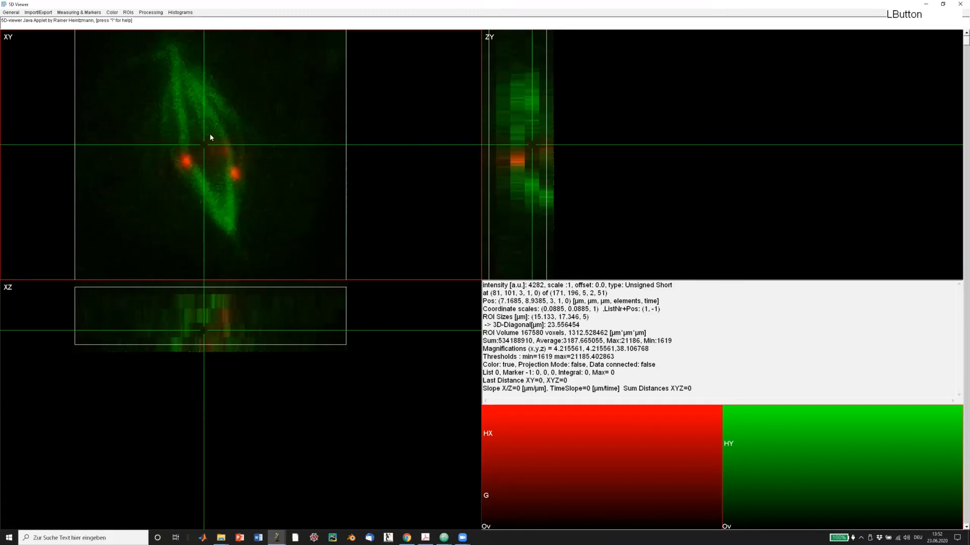
{"action": "left_click", "coordinate": [249, 108]}
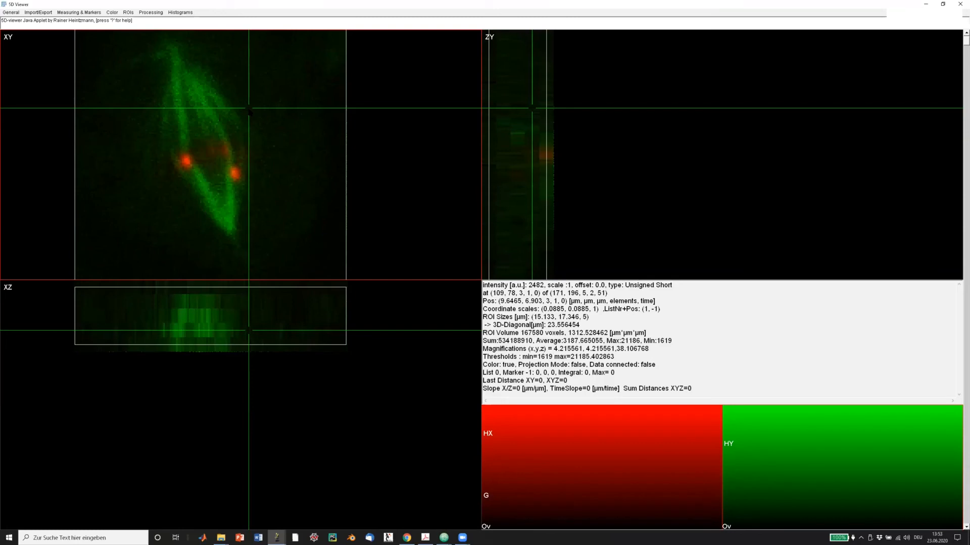
Increase the magnification to about 6.59 in x and y and 74.43 in z, with the crosshair at x 110, y 84.
{"action": "key", "text": "shift+a"}
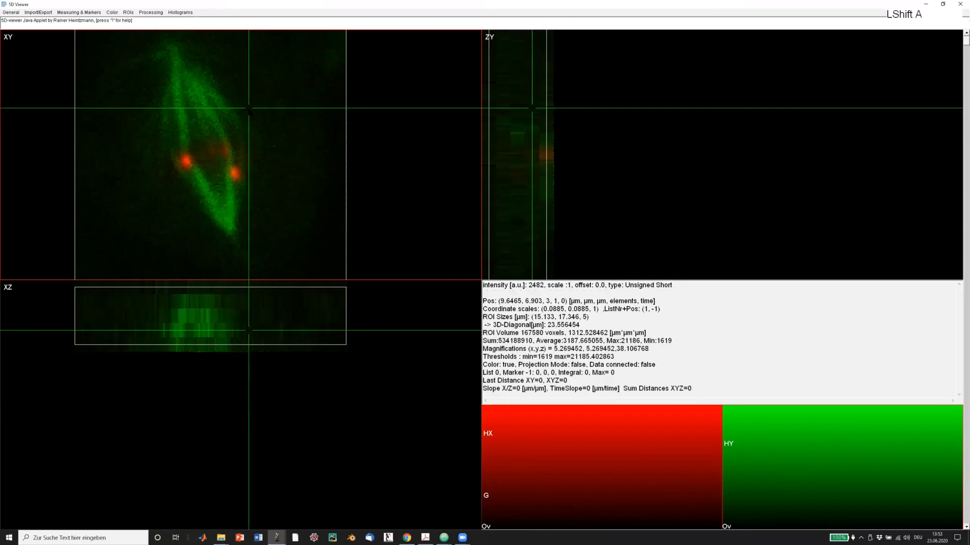
{"action": "key", "text": "shift+greater"}
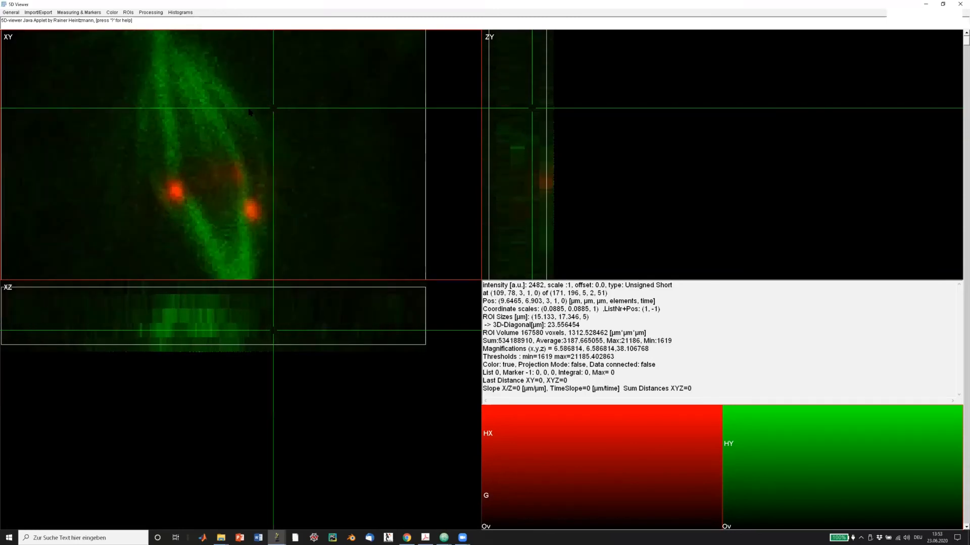
{"action": "left_click", "coordinate": [256, 116]}
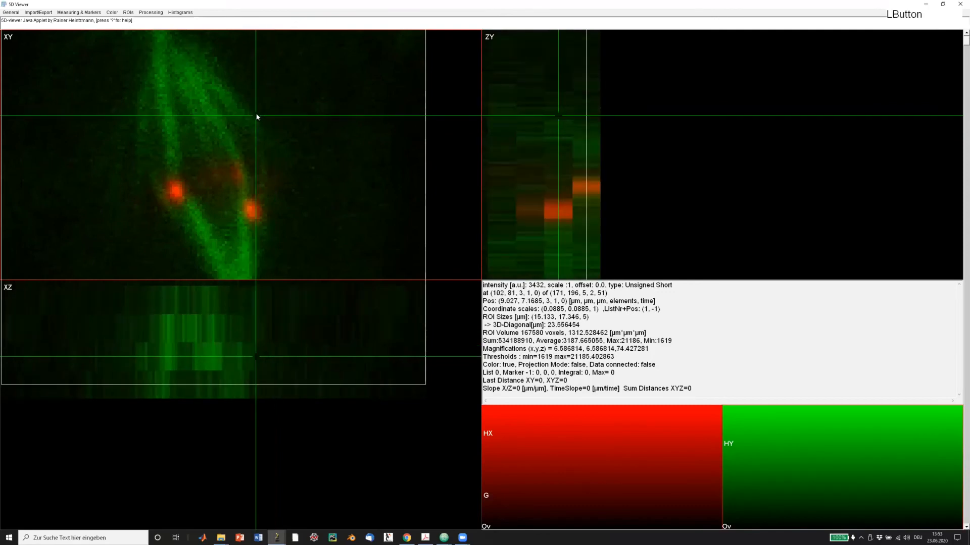
{"action": "left_click", "coordinate": [266, 95]}
{"action": "left_click", "coordinate": [275, 123]}
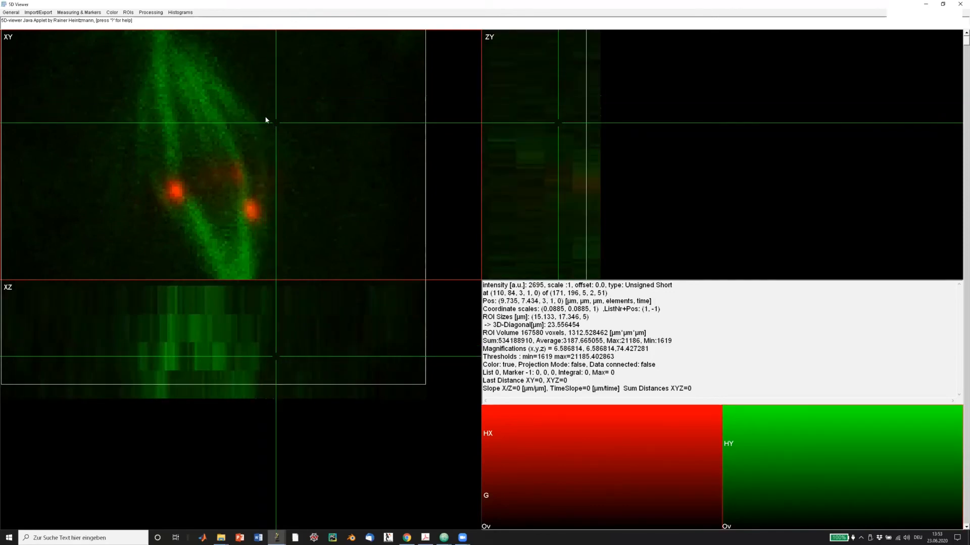
Show the XY view as a maximum projection, with the crosshair at x 101, y 96 and the magnification reduced to about 5.27.
{"action": "key", "text": "p"}
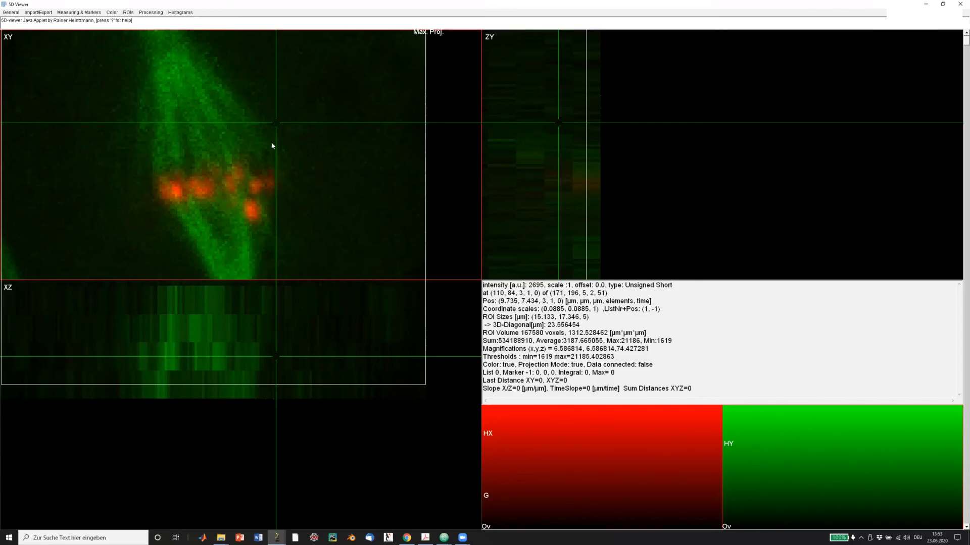
{"action": "left_click", "coordinate": [256, 153]}
{"action": "key", "text": "a"}
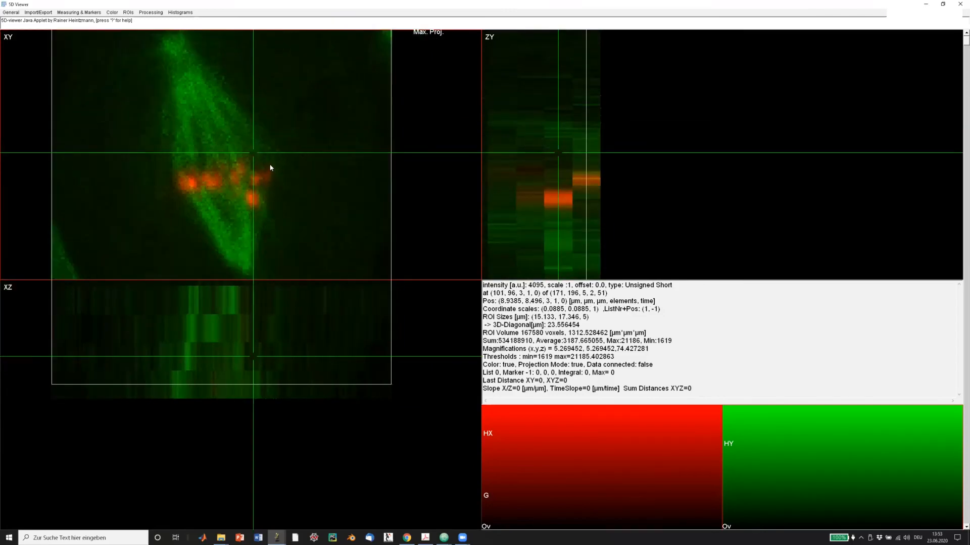
Compare the XY view's maximum projection with the single slice, ending on the single slice.
{"action": "key", "text": "p"}
{"action": "key", "text": "p"}
{"action": "key", "text": "p"}
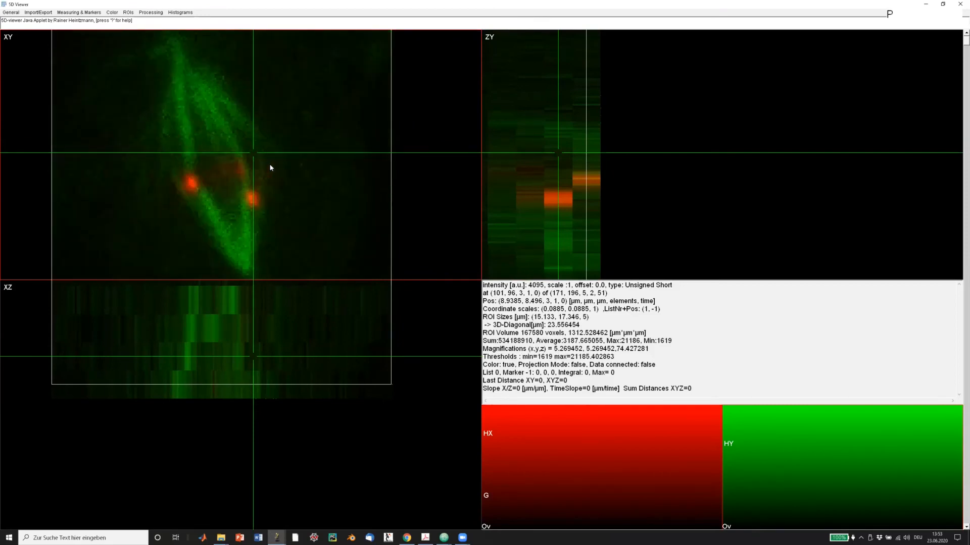
{"action": "key", "text": "p"}
{"action": "key", "text": "p"}
{"action": "key", "text": "p"}
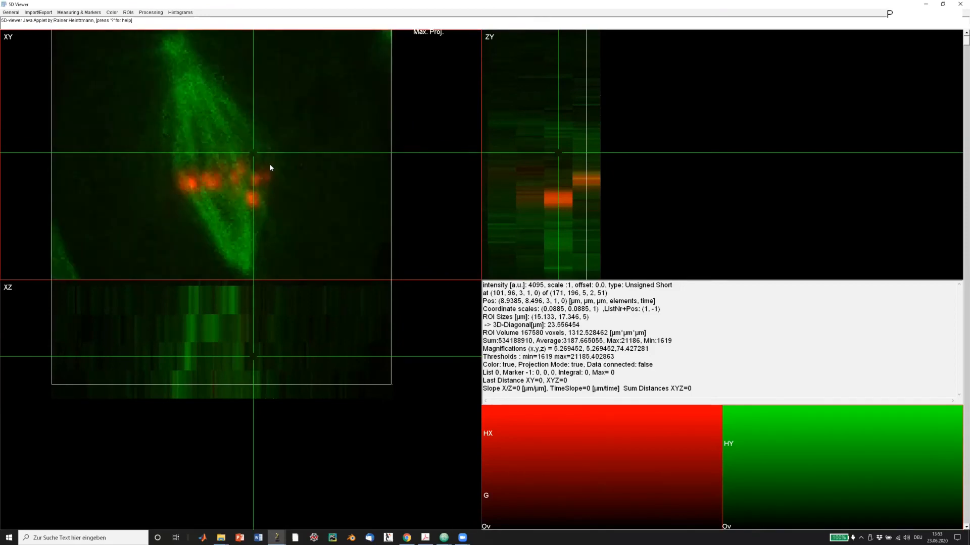
{"action": "key", "text": "p"}
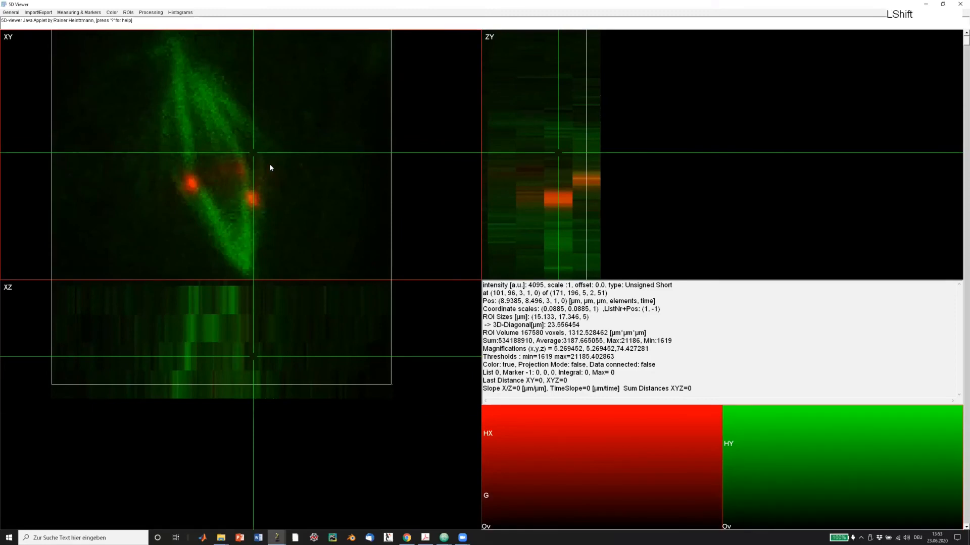
Turn on average projection for the XY and XZ views, with the crosshair at x 107, y 95, z 2.
{"action": "key", "text": "shift+p"}
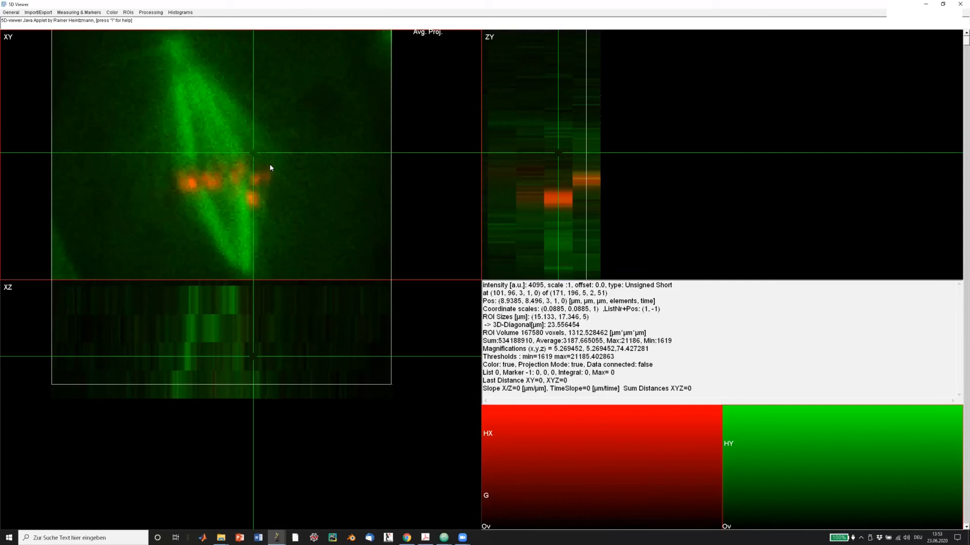
{"action": "left_click_drag", "start_coordinate": [228, 330], "coordinate": [231, 300]}
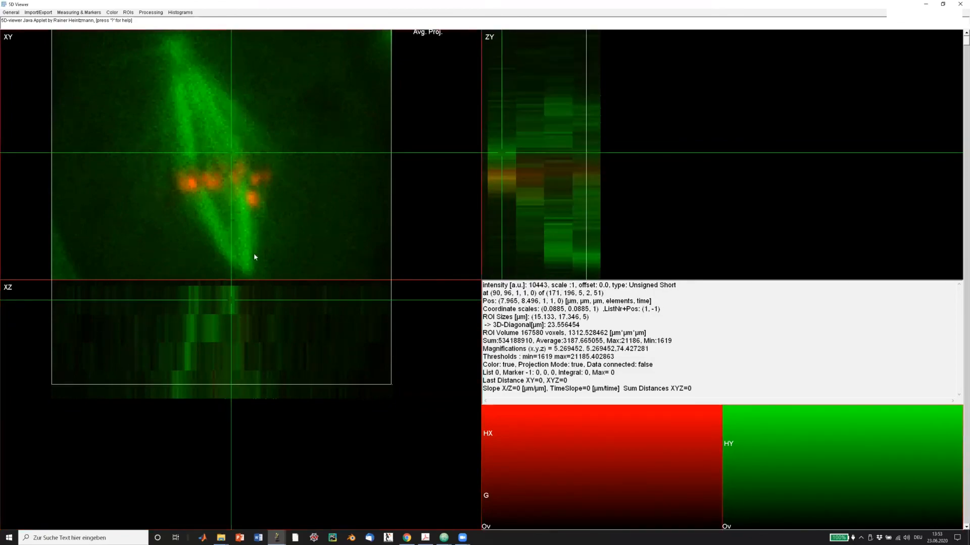
{"action": "left_click", "coordinate": [268, 152]}
{"action": "left_click_drag", "start_coordinate": [508, 155], "coordinate": [529, 157]}
{"action": "left_click", "coordinate": [266, 334]}
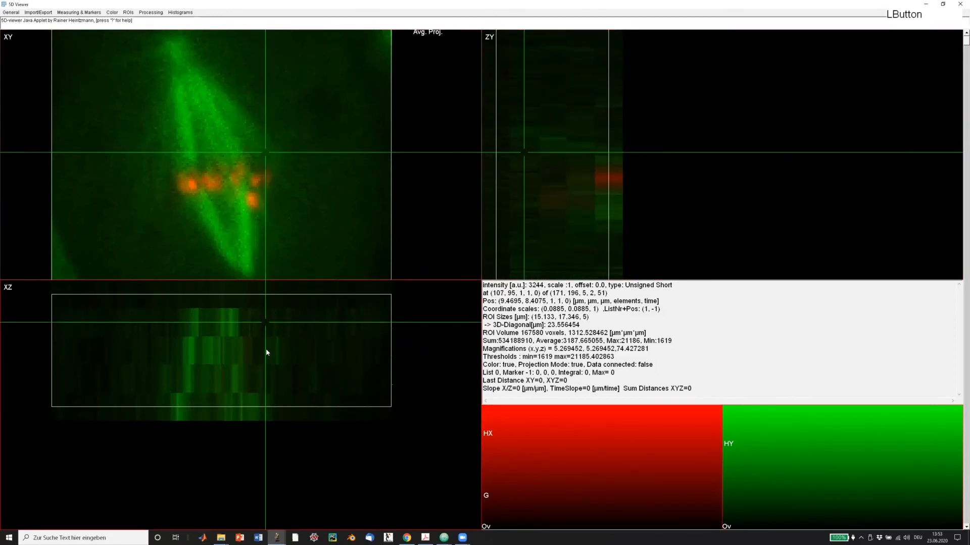
{"action": "left_click", "coordinate": [268, 351]}
{"action": "key", "text": "shift+p"}
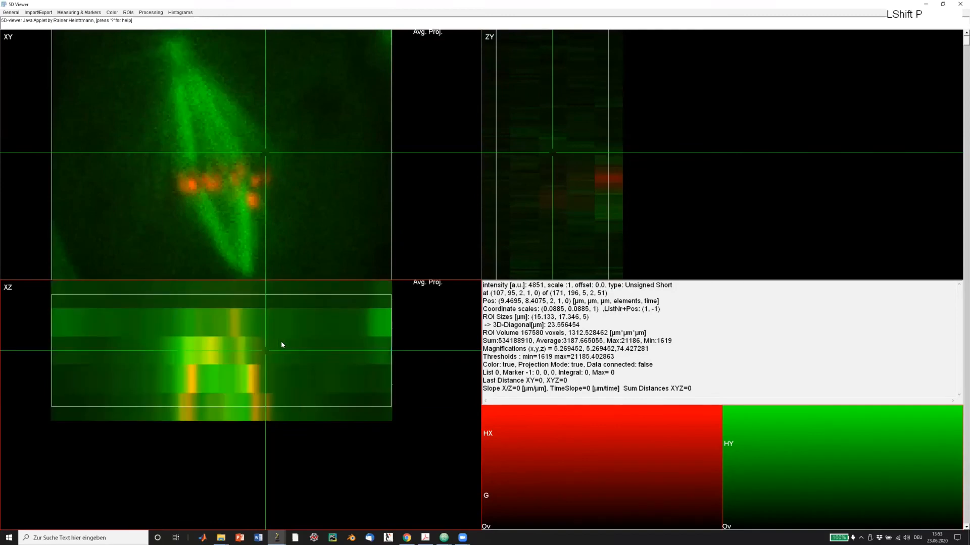
Compare the ZY view's average projection, maximum projection and single slice, ending on average projection with the crosshair at y 101, z 1.
{"action": "left_click", "coordinate": [547, 164]}
{"action": "key", "text": "shift+p"}
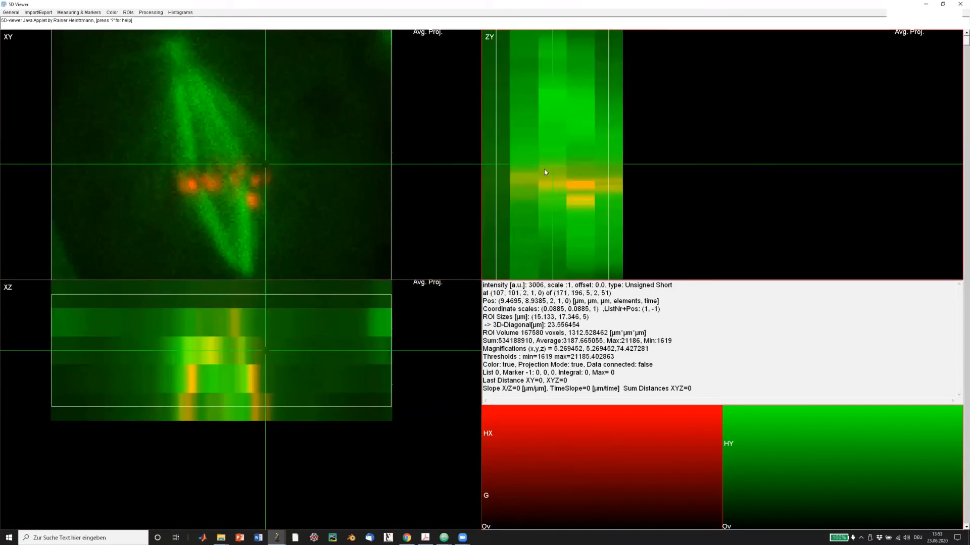
{"action": "key", "text": "p"}
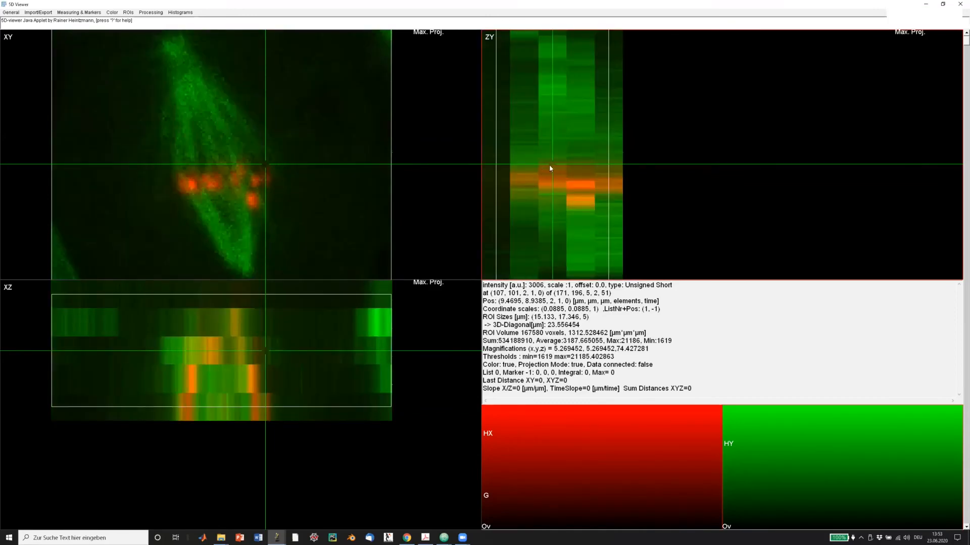
{"action": "left_click", "coordinate": [556, 162]}
{"action": "key", "text": "shift+p"}
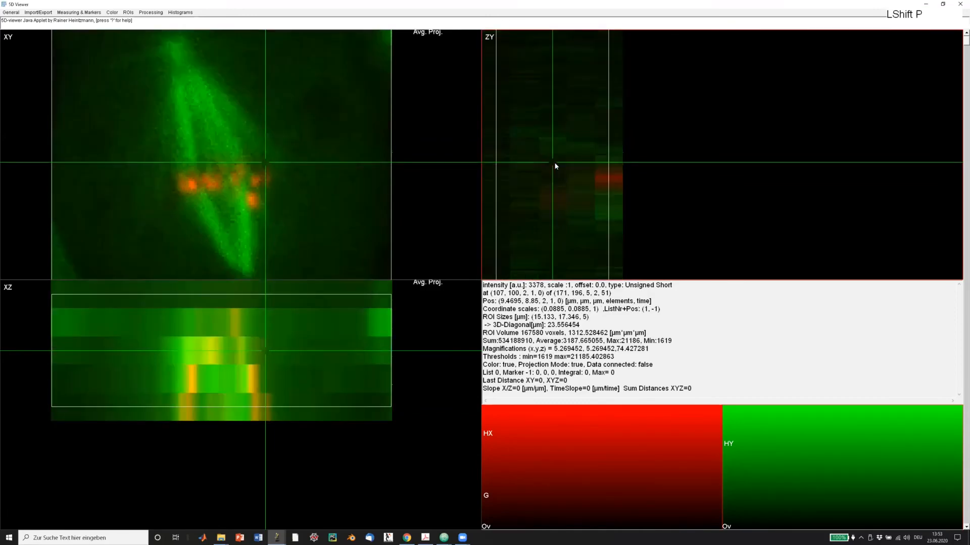
{"action": "key", "text": "shift"}
{"action": "left_click", "coordinate": [540, 160]}
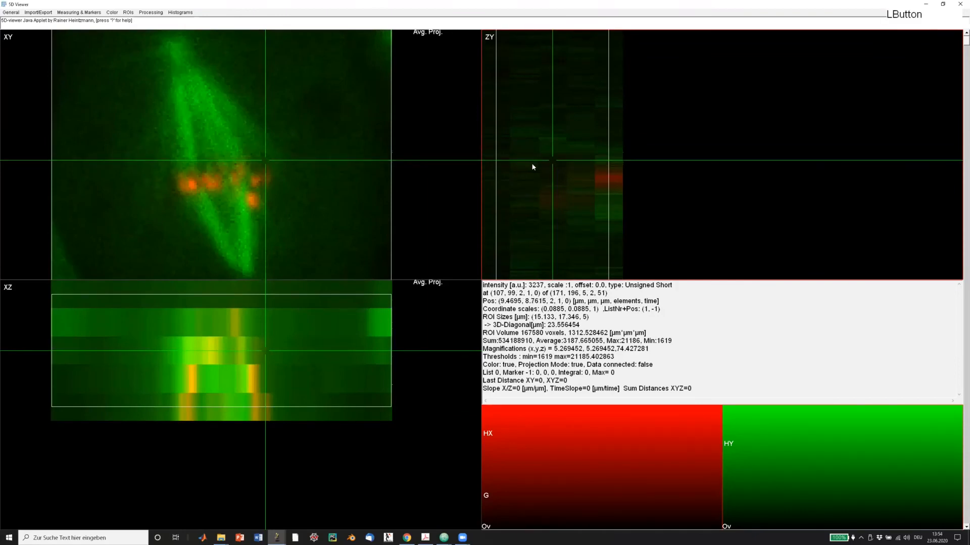
{"action": "left_click", "coordinate": [532, 164]}
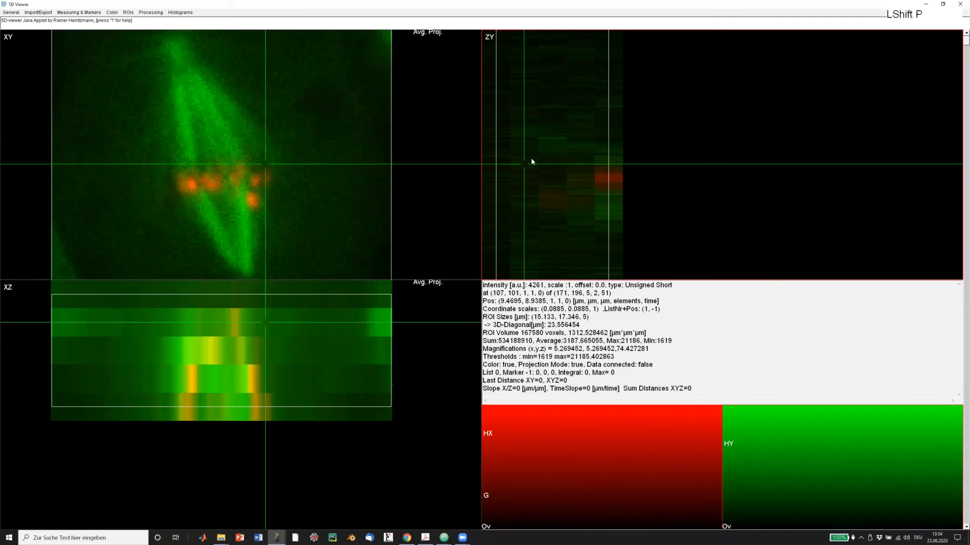
{"action": "key", "text": "shift+p"}
Move the crosshair in the XY view to x 105, y 85, and on to x 83, y 119.
{"action": "left_click", "coordinate": [260, 133]}
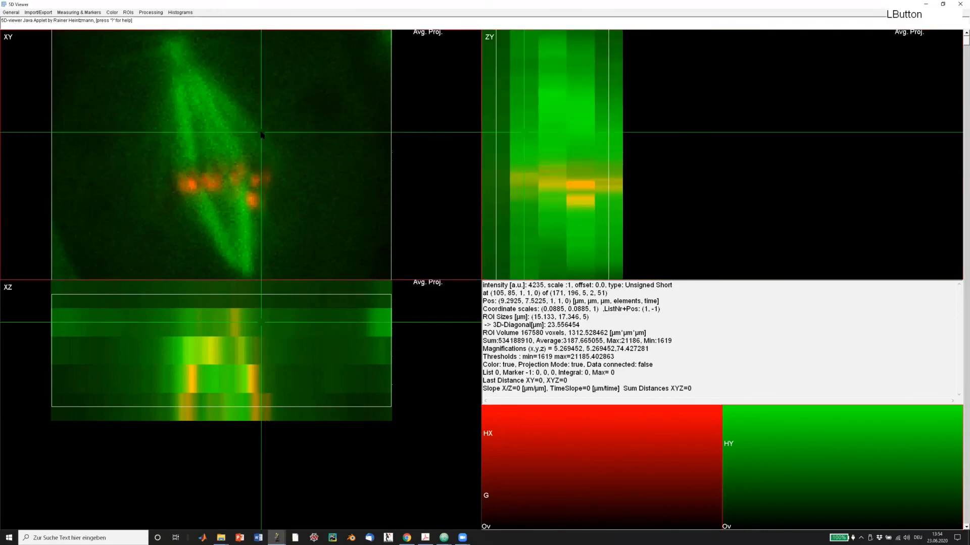
{"action": "left_click", "coordinate": [217, 200]}
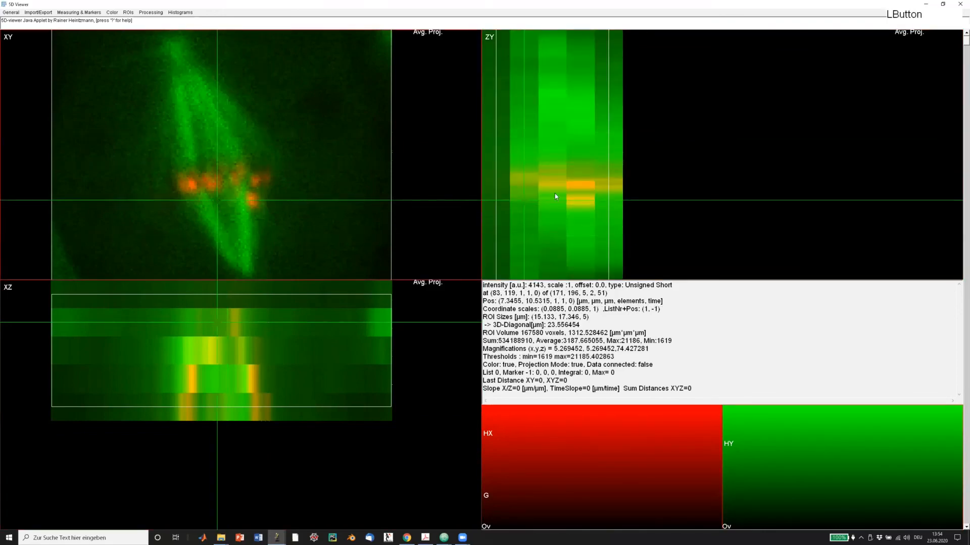
{"action": "left_click_drag", "start_coordinate": [965, 41], "coordinate": [939, 42]}
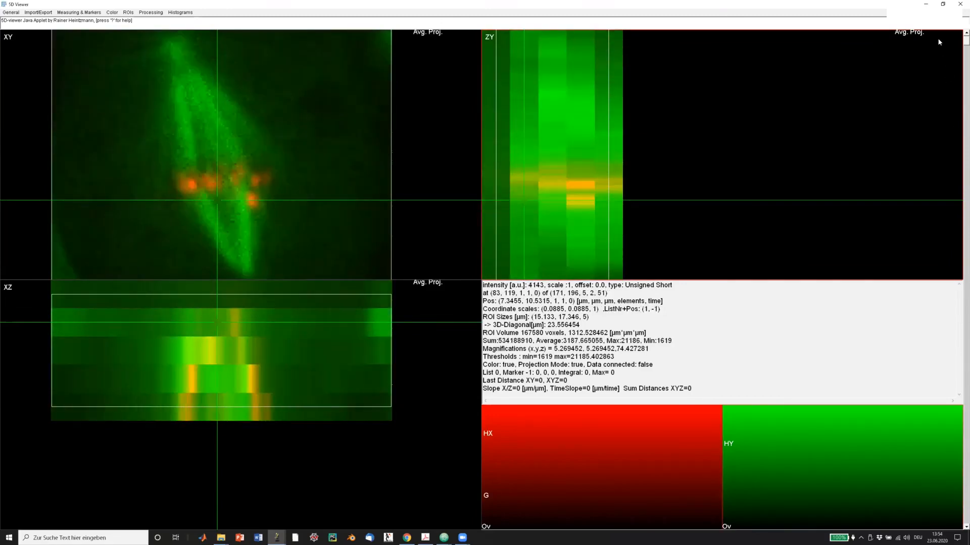
Advance the average-projected stack to time point 25, with the crosshair at x 94, y 83.
{"action": "left_click", "coordinate": [239, 130]}
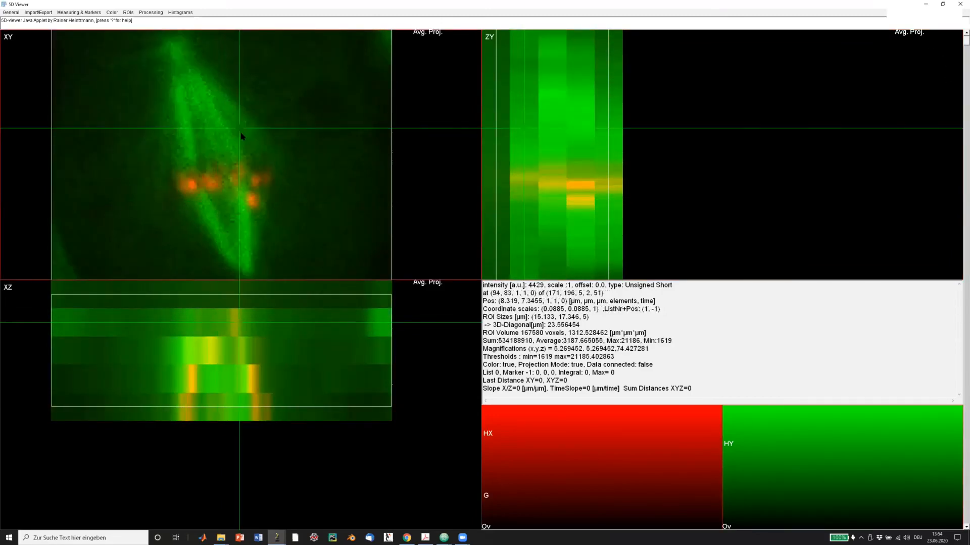
{"action": "key", "text": "period"}
{"action": "key", "text": "period"}
{"action": "key", "text": "period"}
{"action": "key", "text": "period"}
{"action": "key", "text": "period"}
{"action": "key", "text": "period"}
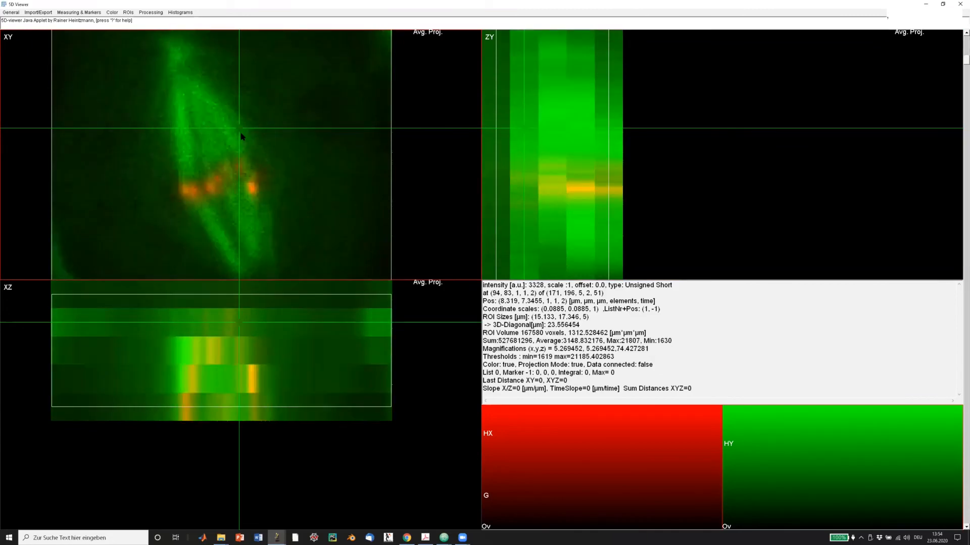
{"action": "key", "text": "period"}
{"action": "key", "text": "period"}
{"action": "key", "text": "period"}
{"action": "key", "text": "period"}
{"action": "key", "text": "period"}
{"action": "key", "text": "period"}
{"action": "key", "text": "period"}
{"action": "key", "text": "period"}
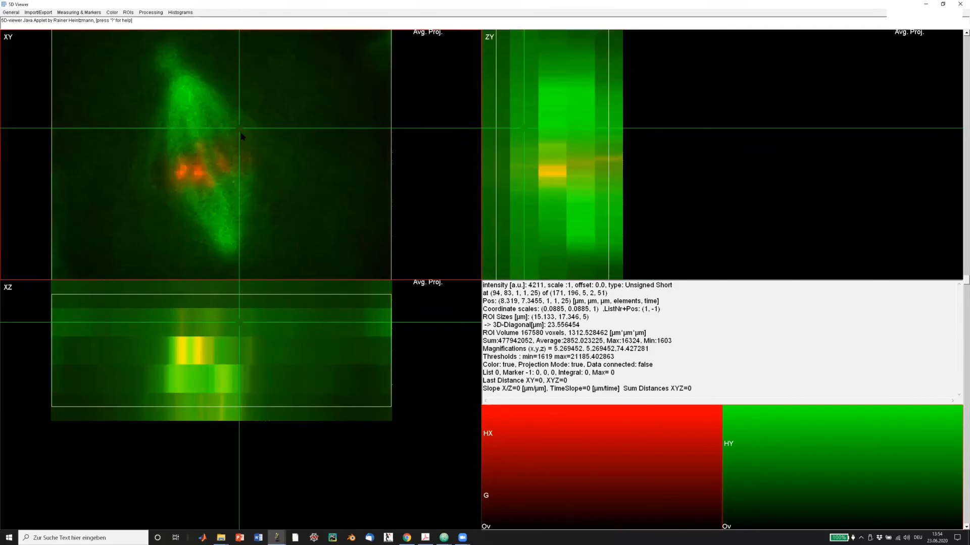
Place two markers on the red signal at time point 25 with element 0 active, at about x 69, y 104 and x 74, y 106.
{"action": "left_click", "coordinate": [197, 177]}
{"action": "key", "text": "m"}
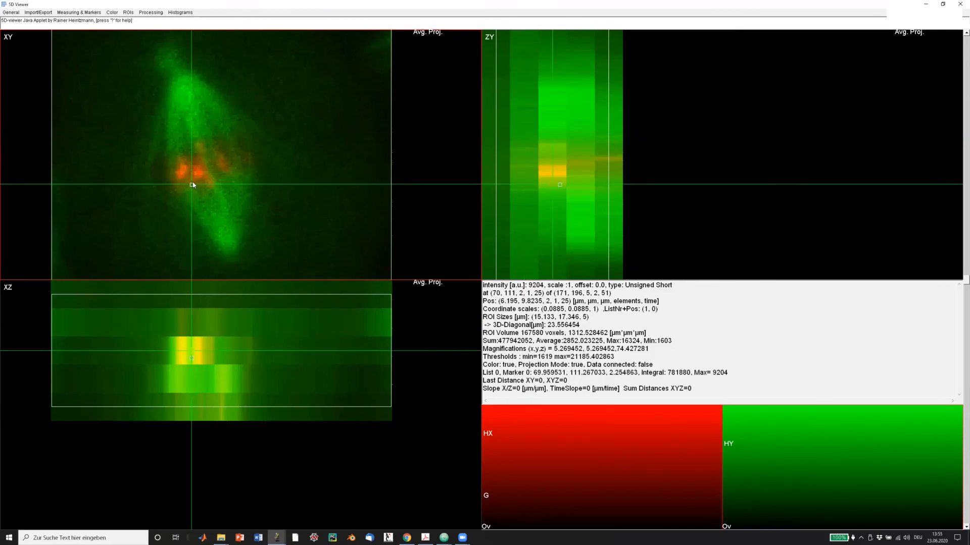
{"action": "left_click", "coordinate": [191, 183]}
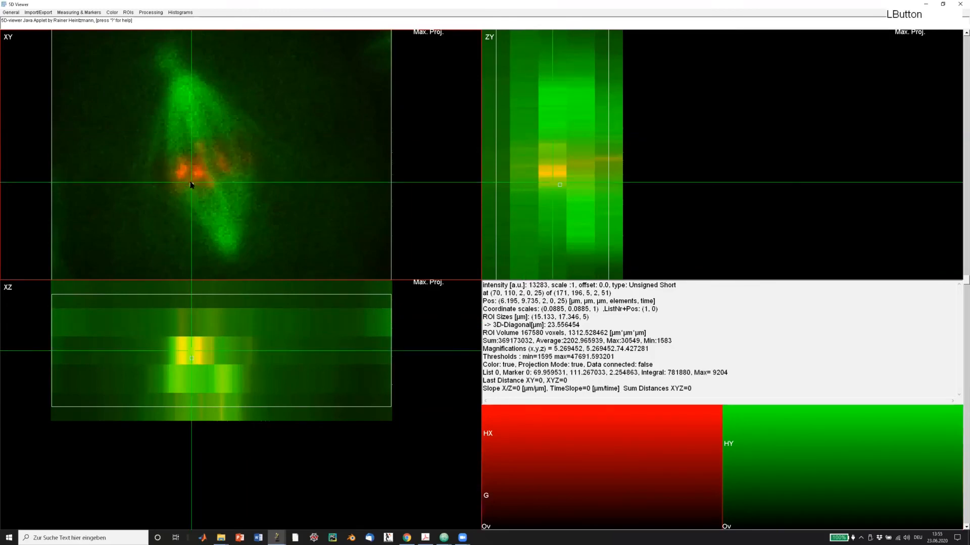
{"action": "left_click", "coordinate": [194, 177]}
{"action": "left_click", "coordinate": [192, 180]}
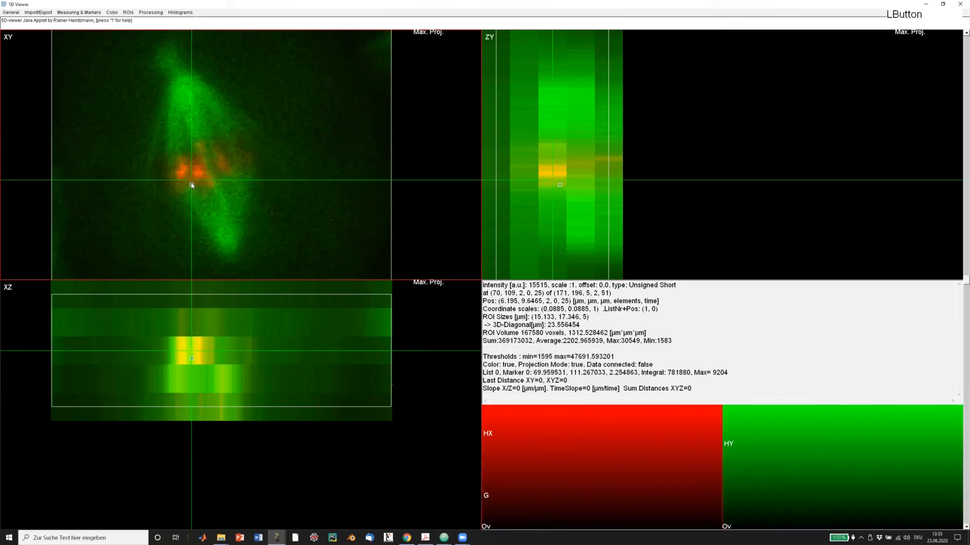
{"action": "left_click", "coordinate": [197, 177]}
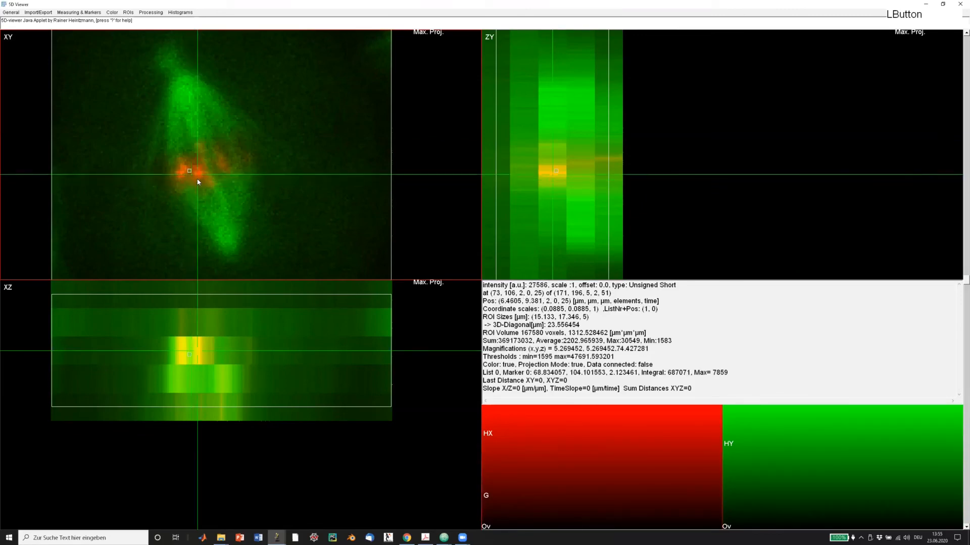
{"action": "key", "text": "m"}
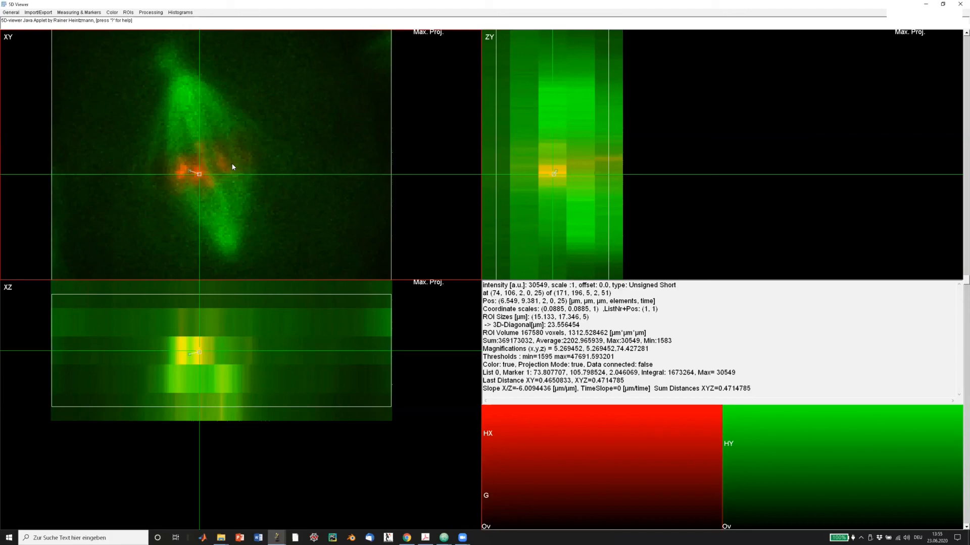
Move the crosshair to x 84, y 100 and vary the x and y magnification between about 4.22 and 6.59, ending at about 5.27.
{"action": "mouse_move", "coordinate": [225, 167]}
{"action": "left_mouse_down"}
{"action": "mouse_move", "coordinate": [222, 155]}
{"action": "mouse_move", "coordinate": [224, 169]}
{"action": "left_mouse_up"}
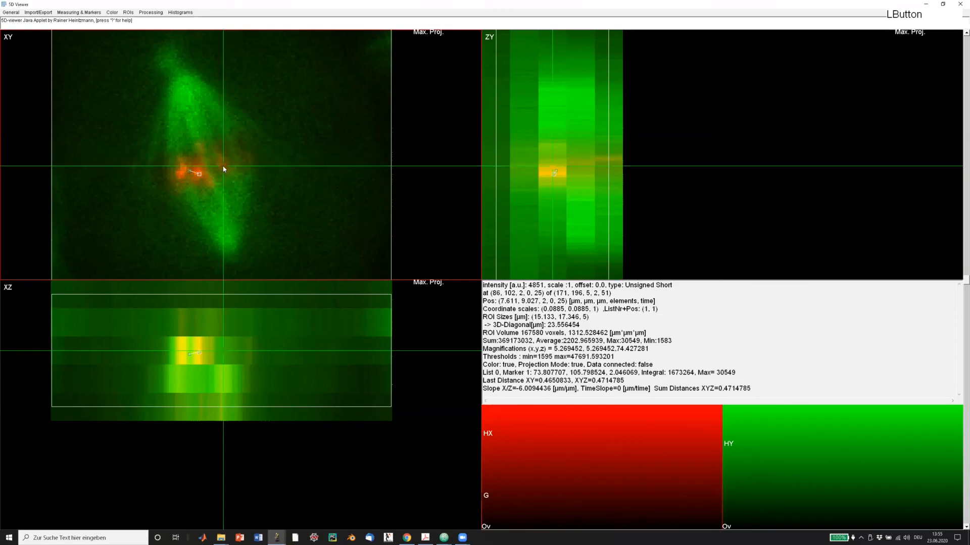
{"action": "key", "text": "a"}
{"action": "left_click", "coordinate": [229, 161]}
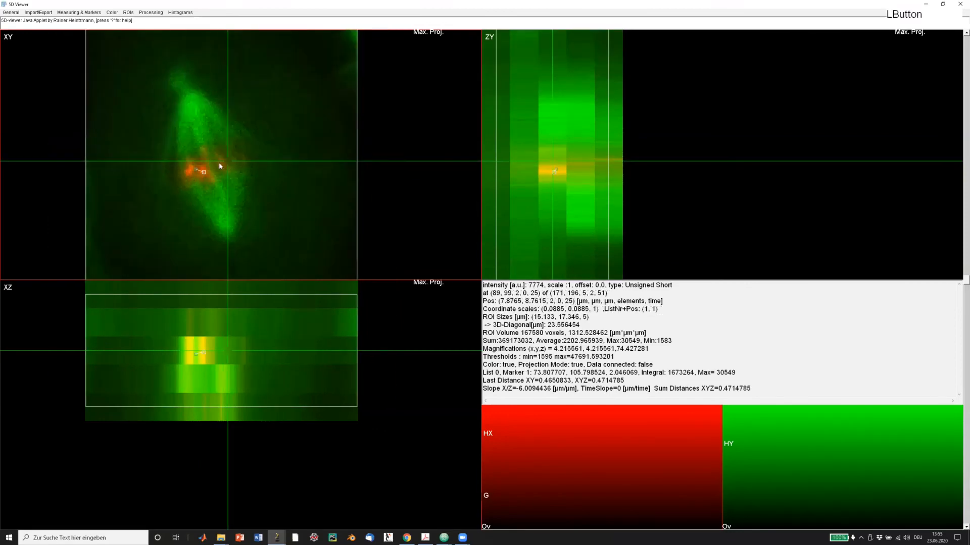
{"action": "left_click", "coordinate": [220, 163]}
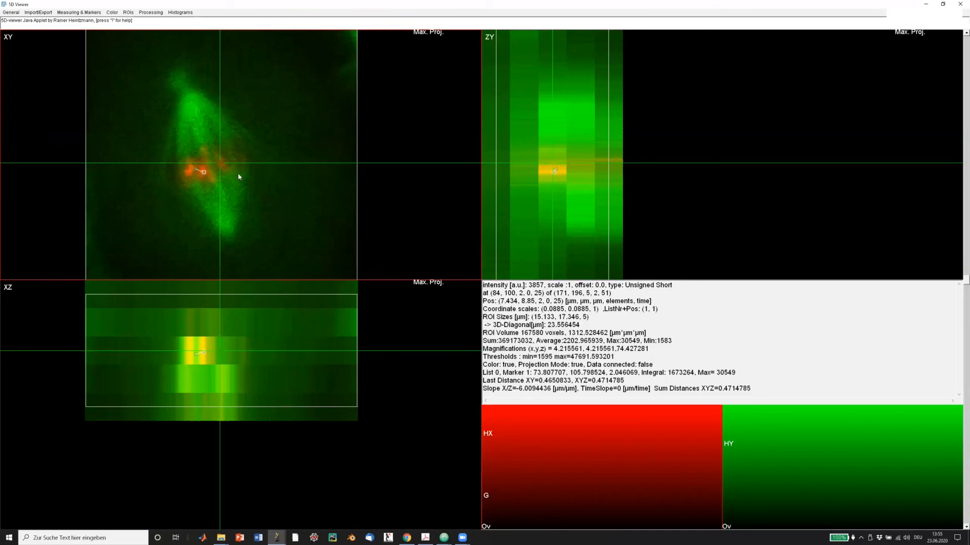
{"action": "key", "text": "shift"}
{"action": "key", "text": "shift+a"}
{"action": "key", "text": "shift+a"}
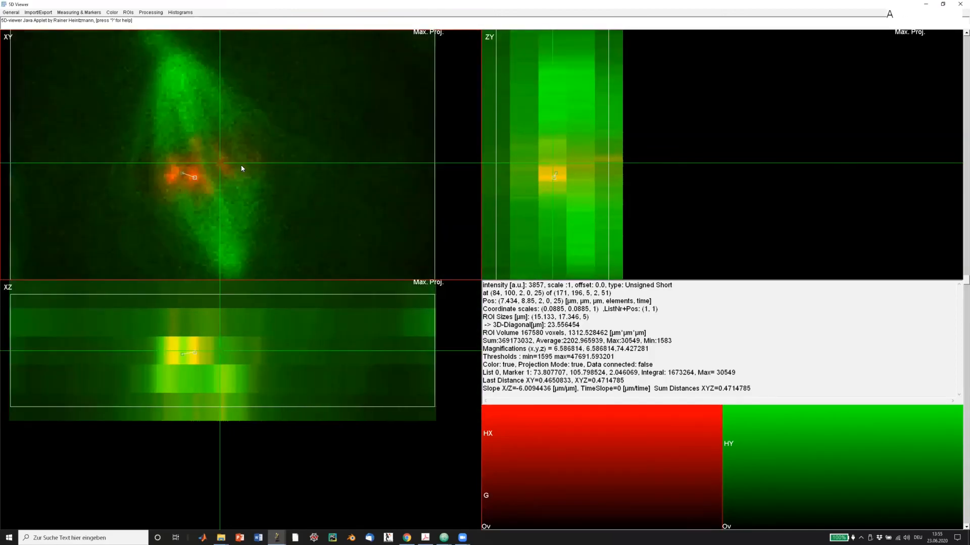
{"action": "key", "text": "a"}
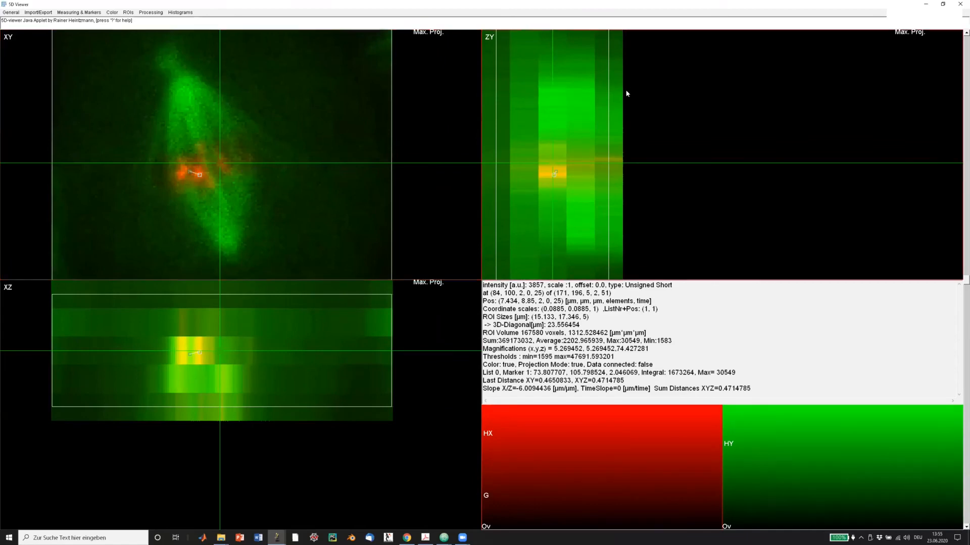